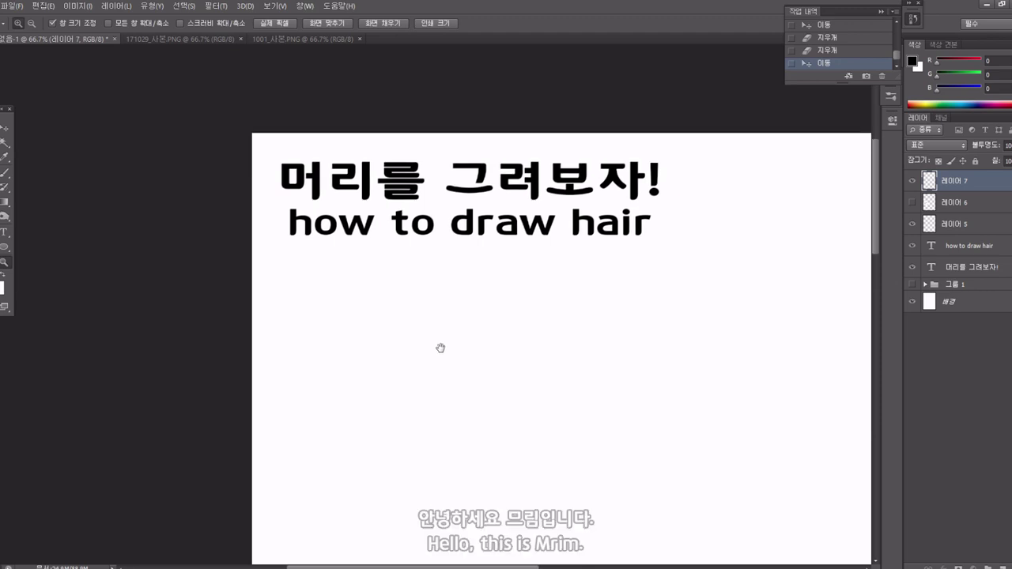
Sketch the outline of the first ribbon-like hair strand in black below the title.
drag(441, 351, 570, 219)
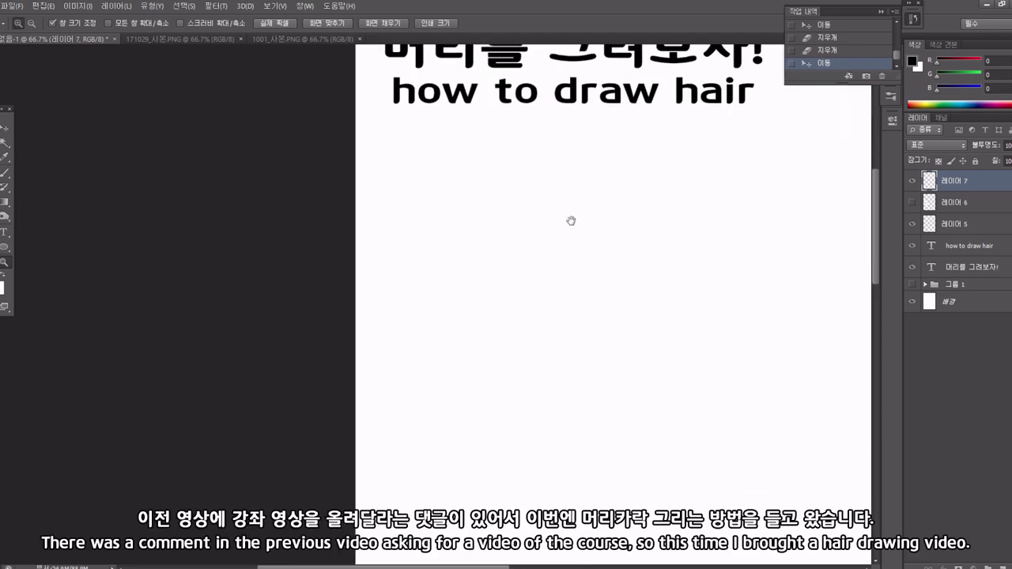
scroll(458, 153, up, 2)
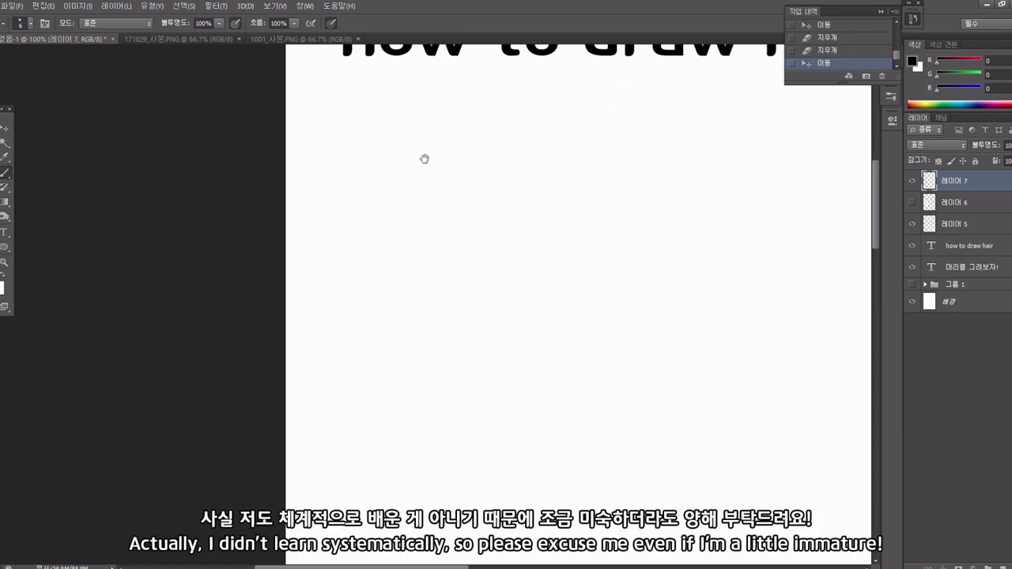
scroll(419, 164, up, 2)
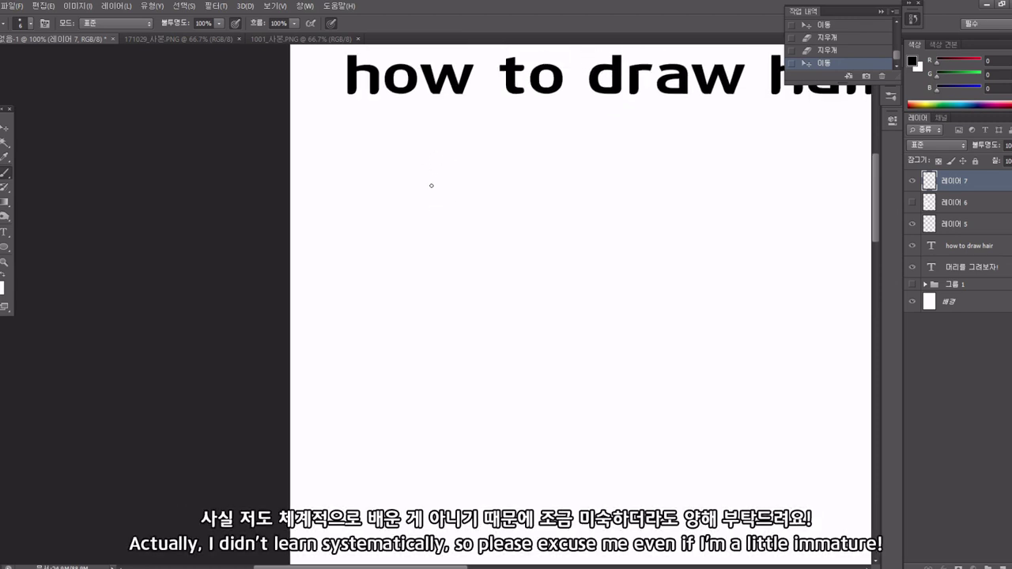
mouse_move(436, 174)
mouse_down()
mouse_move(479, 173)
mouse_move(458, 260)
mouse_up()
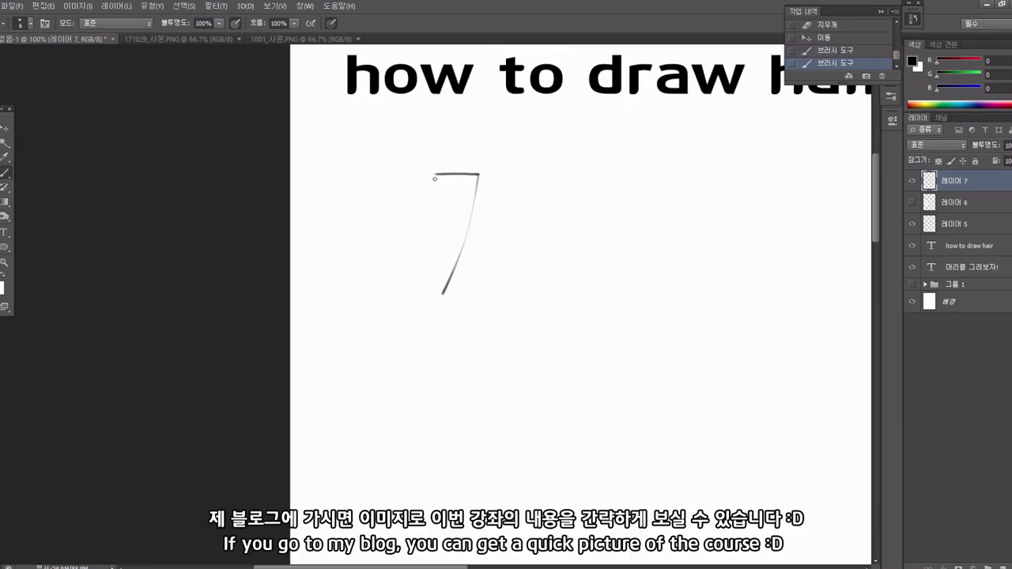
drag(434, 178, 403, 357)
drag(447, 257, 369, 438)
scroll(411, 316, down, 5)
Erase the overlapping stroke and close the first ribbon's shape.
key(e)
mouse_move(441, 151)
mouse_down()
mouse_move(417, 332)
mouse_move(402, 217)
mouse_move(393, 234)
mouse_up()
key(b)
drag(387, 277, 424, 429)
drag(429, 437, 468, 418)
scroll(572, 117, up, 3)
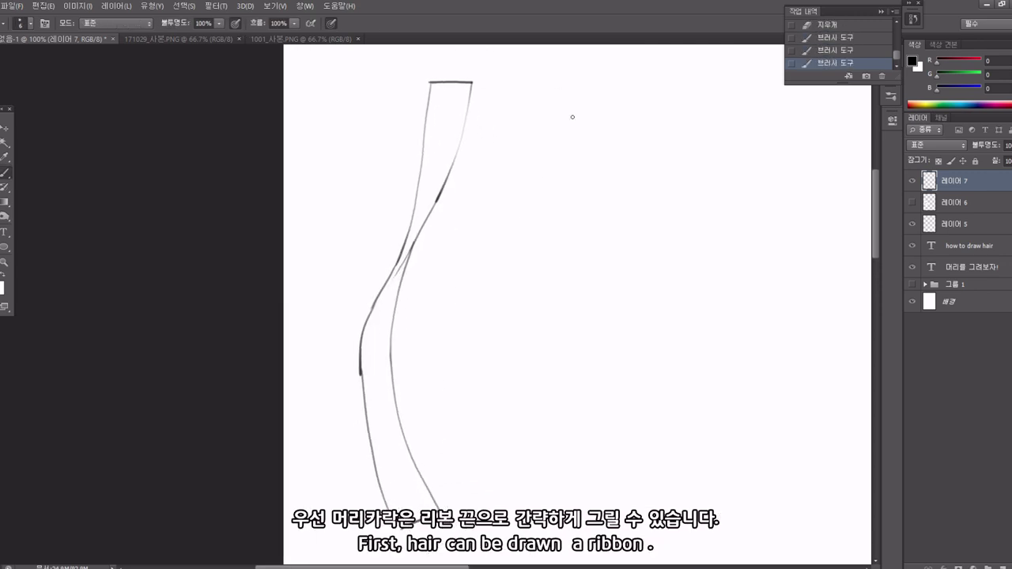
key(ctrl+z)
Draw the second ribbon strand's edges down to its bottom tip.
drag(570, 255, 544, 100)
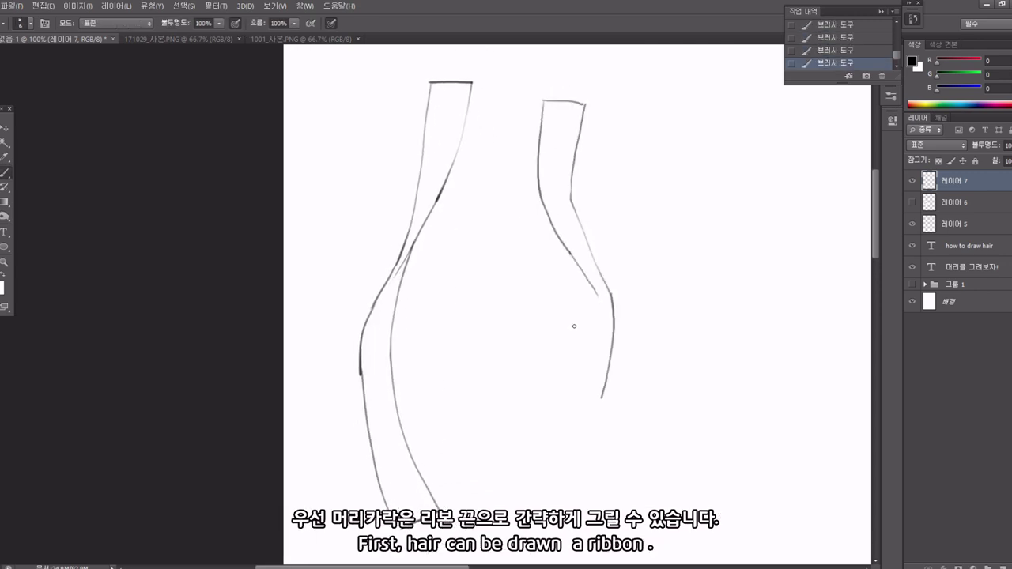
drag(589, 278, 570, 338)
drag(608, 294, 599, 325)
drag(571, 372, 546, 521)
scroll(583, 398, down, 3)
drag(570, 316, 542, 395)
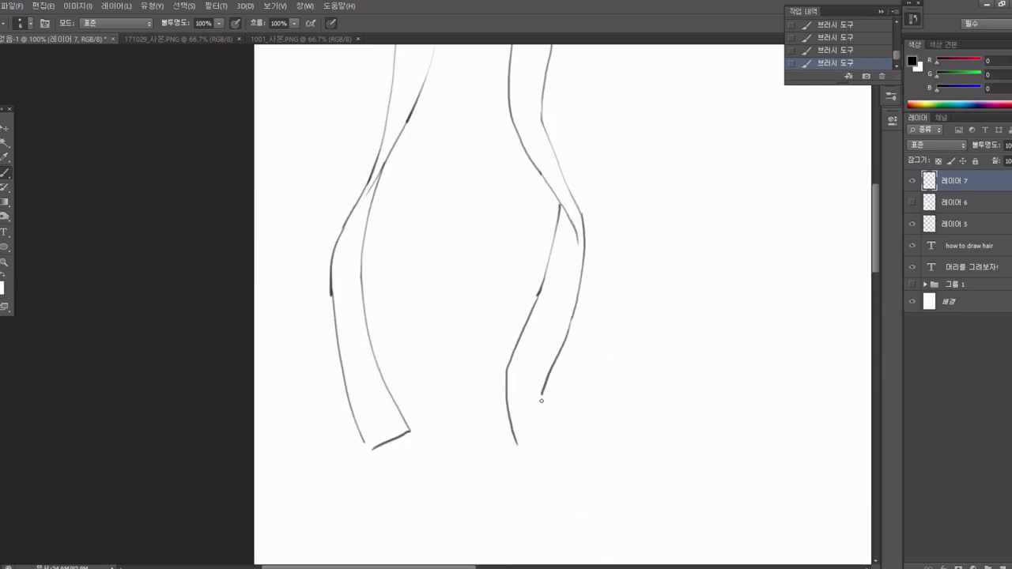
scroll(578, 480, up, 2)
On a new layer, paint blue shadow along the left ribbon's inner curve and trim its edge.
key(ctrl+shift+alt+n)
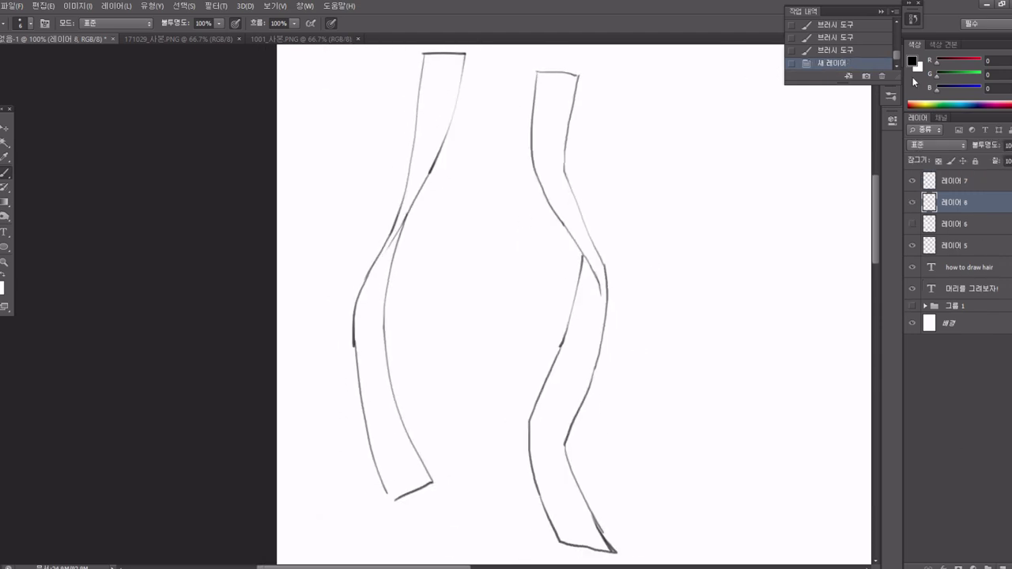
drag(939, 91, 966, 91)
drag(402, 228, 362, 305)
mouse_move(396, 241)
mouse_down()
mouse_move(372, 324)
mouse_move(389, 392)
mouse_up()
drag(372, 285, 360, 368)
drag(386, 269, 389, 395)
drag(383, 352, 407, 443)
key(e)
mouse_move(372, 375)
mouse_down()
mouse_move(405, 443)
mouse_move(405, 225)
mouse_move(403, 439)
mouse_up()
Paint a lighter blue shadow along the second ribbon strand.
key(b)
alt+click(374, 310)
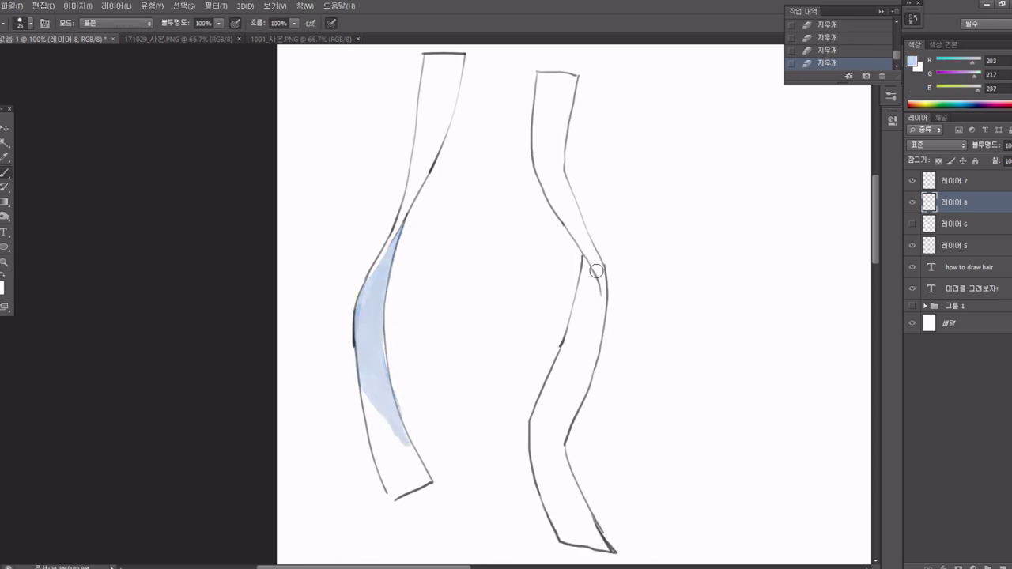
mouse_move(599, 313)
mouse_down()
mouse_move(593, 296)
mouse_move(566, 392)
mouse_up()
key(e)
drag(577, 356, 558, 395)
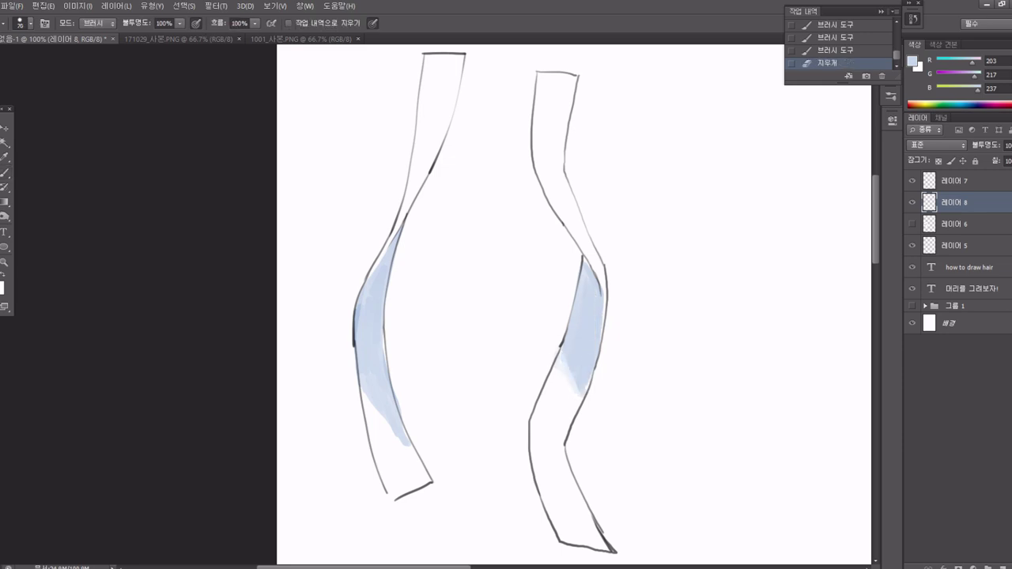
drag(561, 165, 539, 238)
Draw a third wavy ribbon strand in black on the outline layer.
drag(388, 264, 238, 236)
key(d)
key(alt+bracketright)
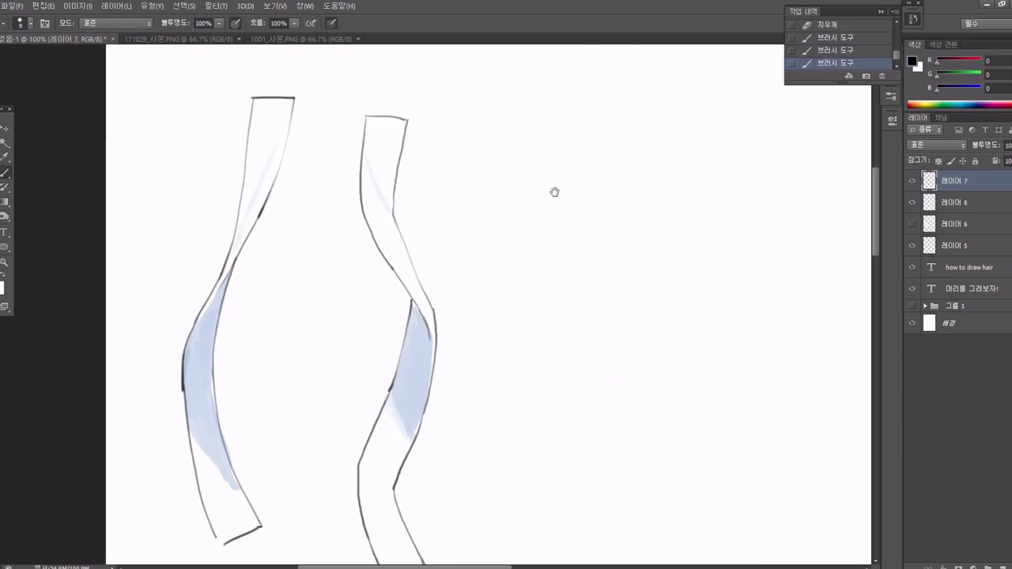
mouse_move(518, 117)
mouse_down()
mouse_move(546, 259)
mouse_move(504, 411)
mouse_up()
drag(519, 119, 492, 387)
drag(461, 459, 496, 360)
drag(541, 308, 484, 436)
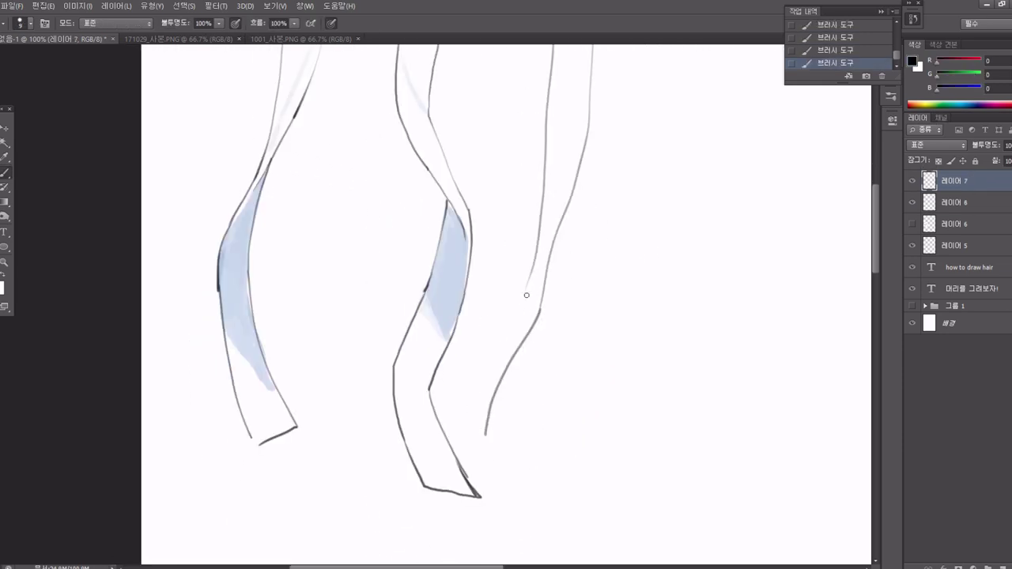
drag(530, 277, 481, 452)
drag(582, 212, 544, 319)
drag(479, 423, 488, 393)
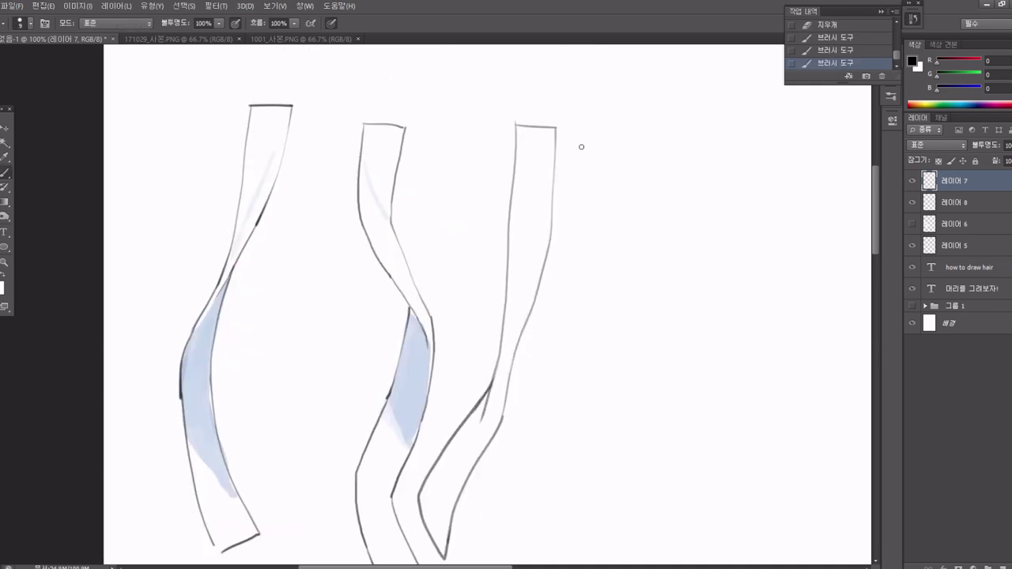
key(ctrl+minus)
Shade the third ribbon's lower twist light blue on the shading layer.
key(alt+bracketleft)
alt+click(465, 346)
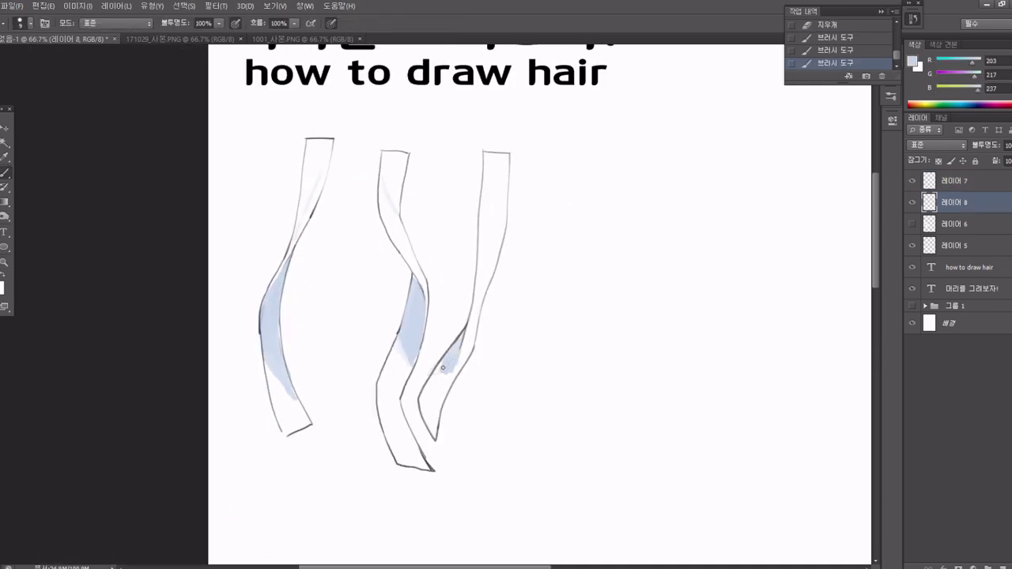
drag(443, 368, 460, 339)
key(alt+bracketright)
Draw a twisting curly strand and a long wavy strand in black.
key(d)
drag(614, 172, 577, 183)
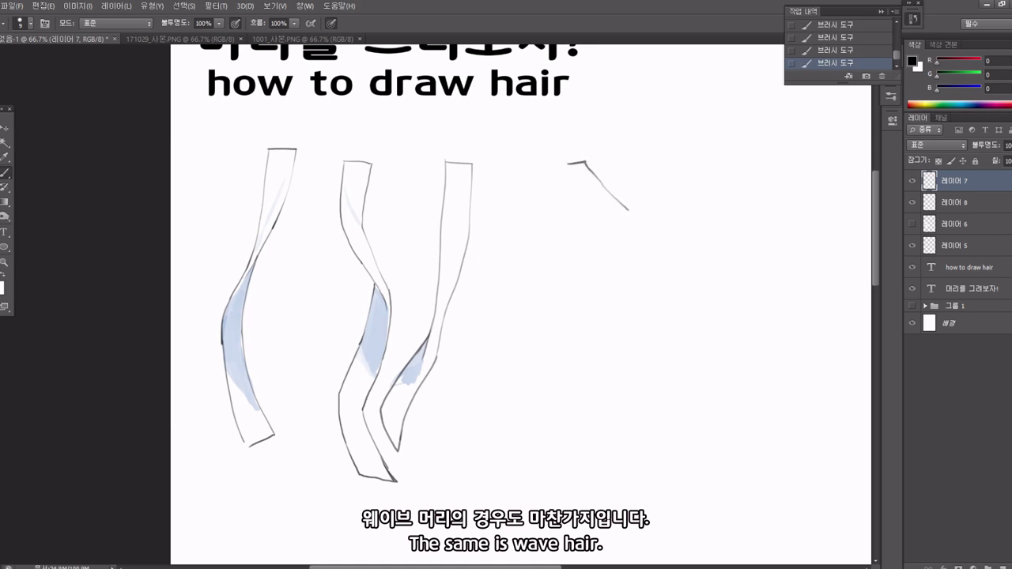
mouse_move(616, 230)
mouse_down()
mouse_move(595, 273)
mouse_move(613, 352)
mouse_up()
drag(583, 260, 619, 313)
key(e)
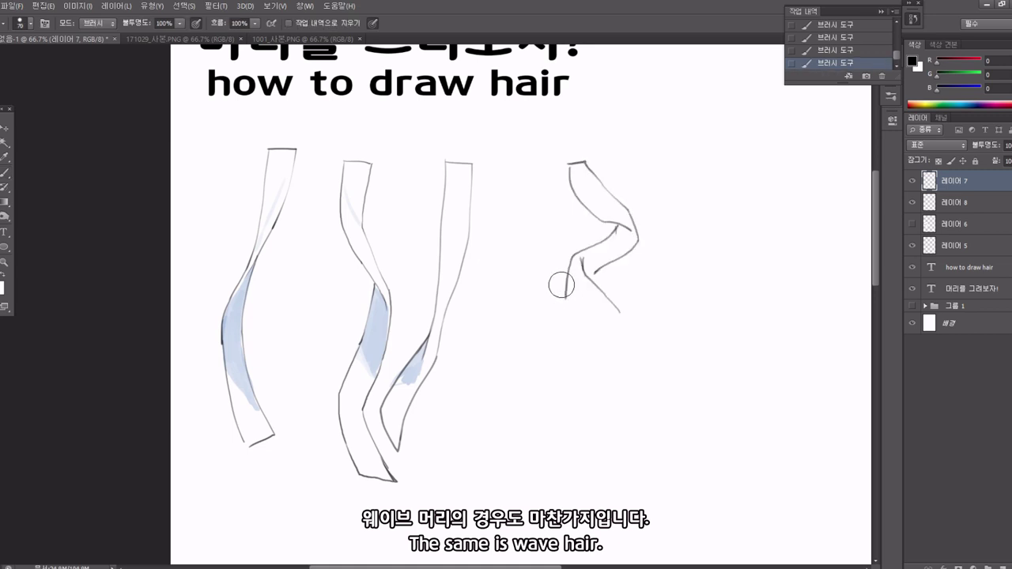
drag(556, 282, 582, 261)
key(b)
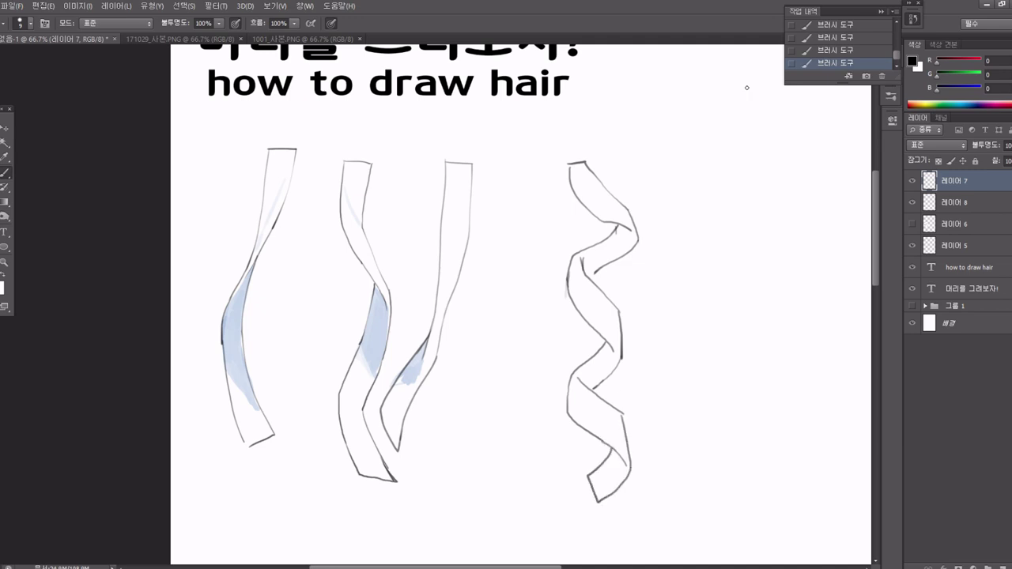
drag(713, 164, 645, 128)
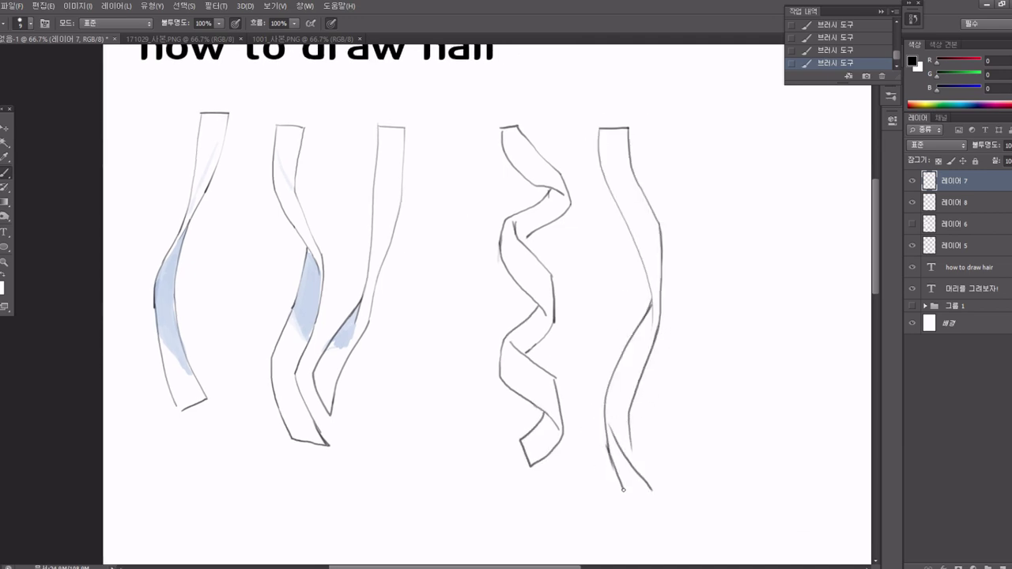
drag(623, 490, 655, 528)
Shade the curly strand's twists and the wavy strand light blue, then touch up outlines.
click(953, 203)
alt+click(335, 327)
drag(518, 233, 554, 197)
drag(539, 316, 526, 348)
drag(554, 420, 530, 458)
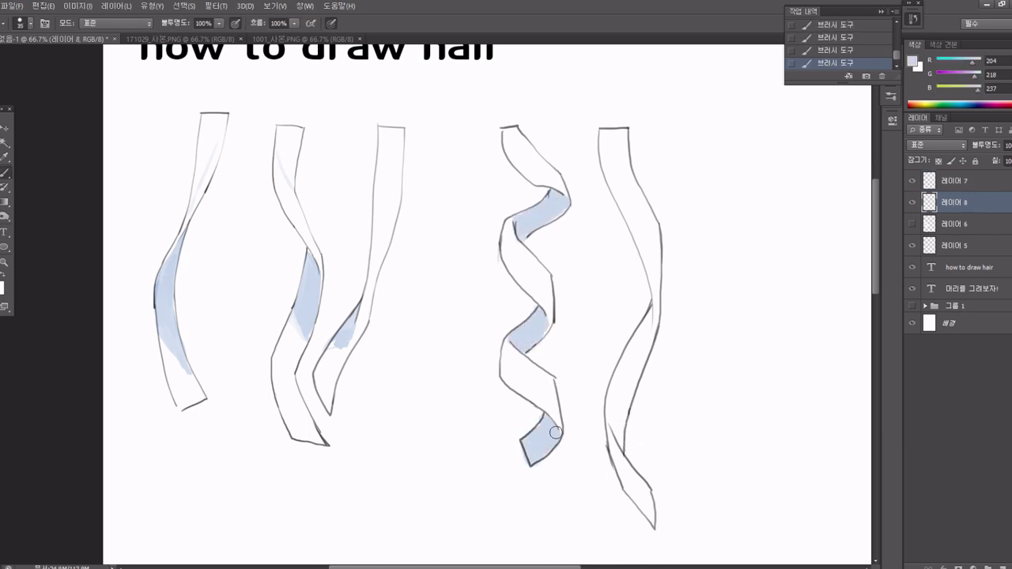
mouse_move(649, 316)
mouse_down()
mouse_move(648, 366)
mouse_move(623, 377)
mouse_up()
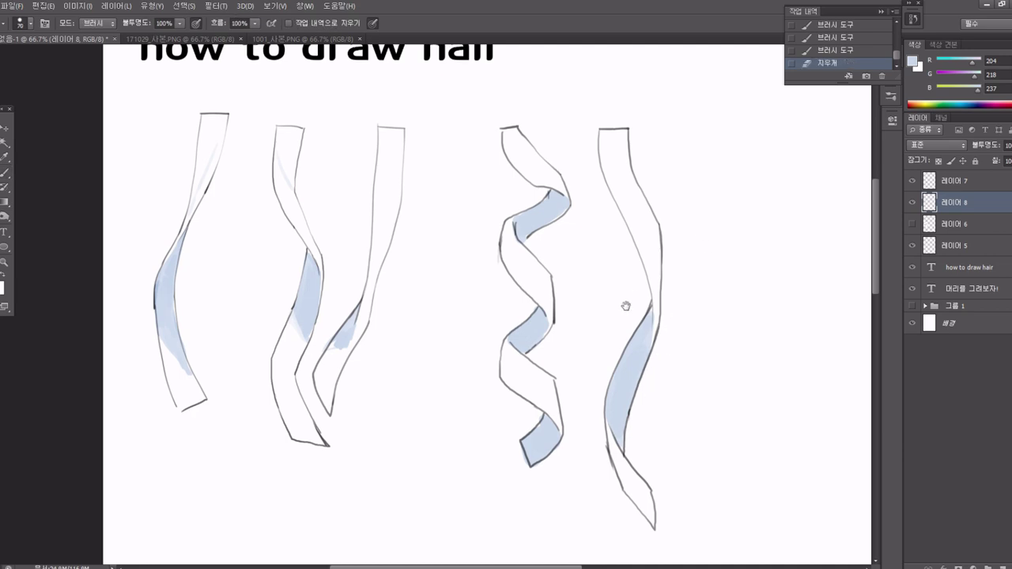
drag(624, 300, 606, 318)
key(alt+bracketright)
drag(366, 174, 368, 253)
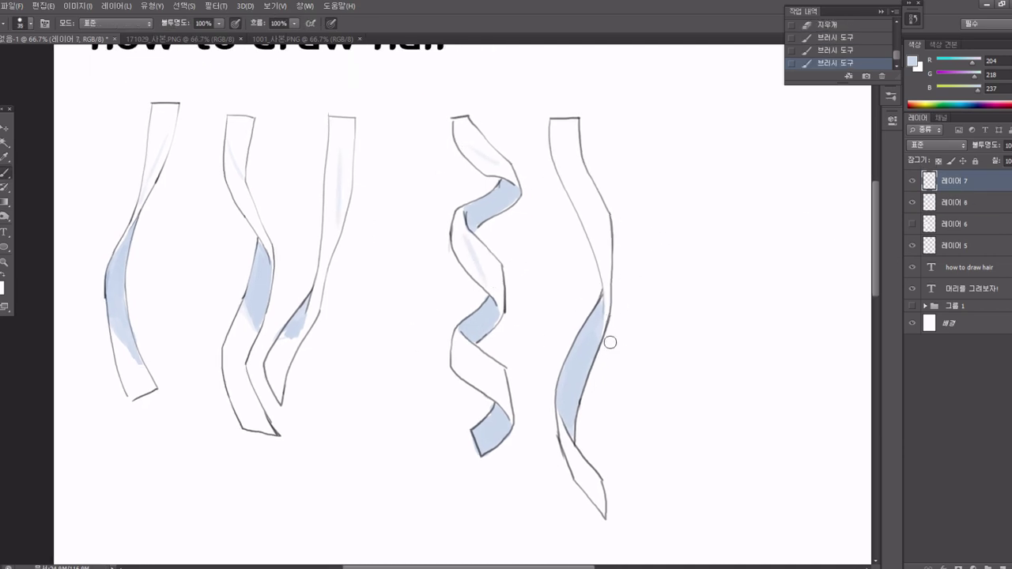
Merge the outline and shading layers into one.
ctrl+click(953, 202)
scroll(723, 254, down, 3)
scroll(723, 253, left, 2)
key(ctrl+e)
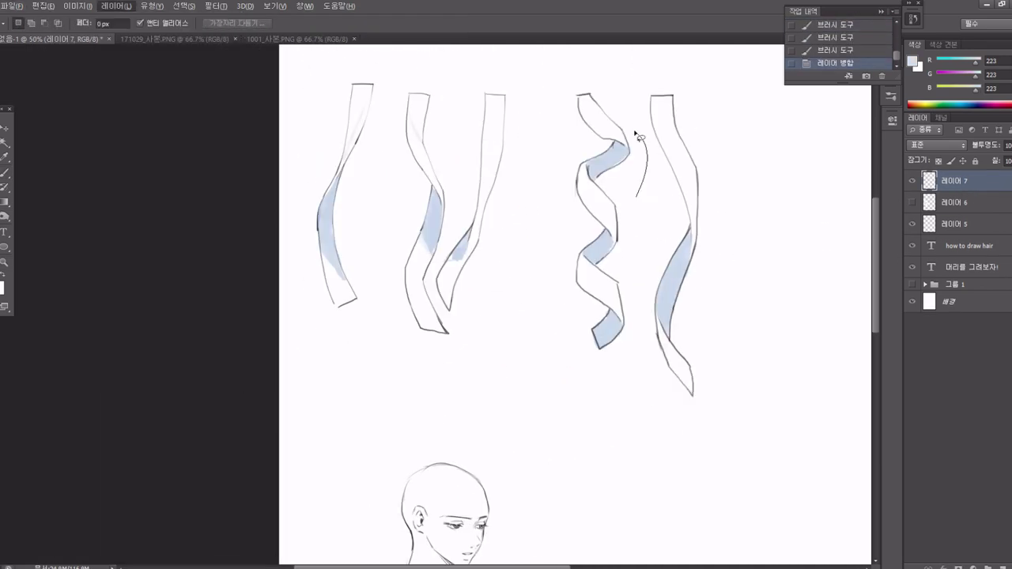
Lasso all strands, paste them in place, and shrink them to fit under the title.
key(l)
drag(147, 158, 516, 251)
key(ctrl+d)
drag(559, 102, 625, 221)
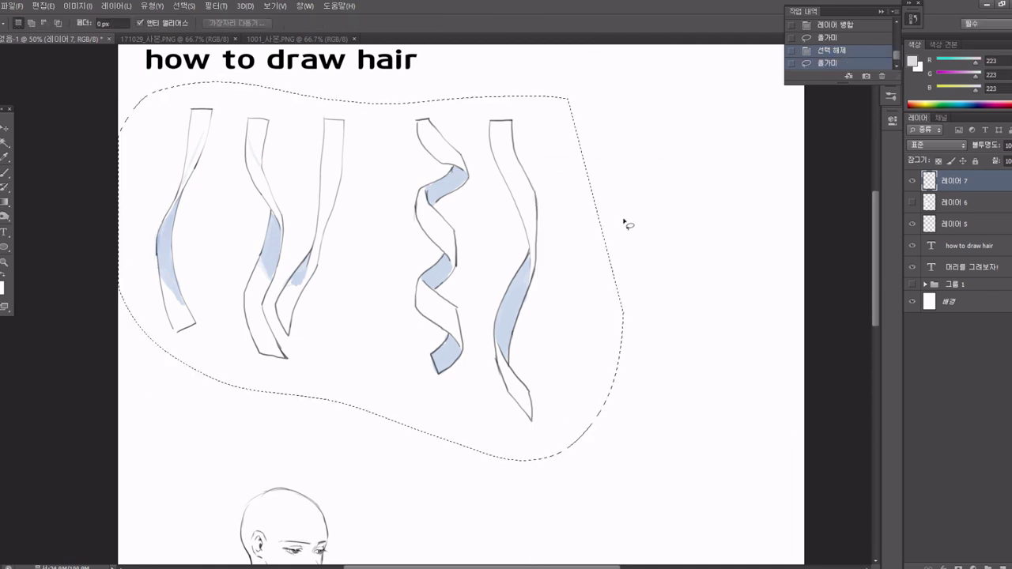
key(ctrl+x)
key(ctrl+shift+v)
key(ctrl+t)
drag(532, 420, 378, 290)
key(Return)
Copy the leftmost strand to the right end of the row.
drag(324, 212, 321, 360)
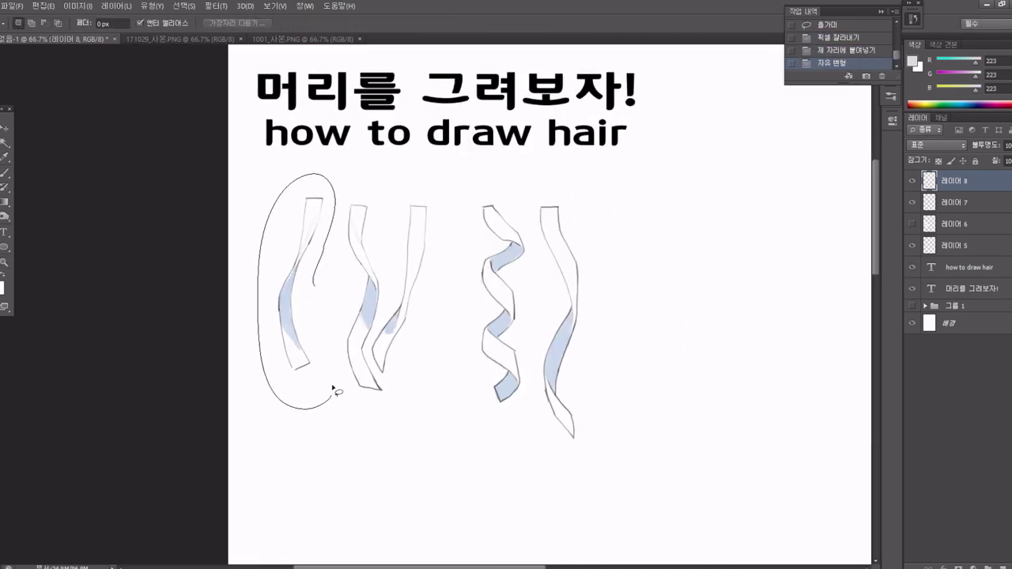
drag(316, 285, 718, 271)
key(ctrl+d)
Zoom in and draw thin hair lines beside the copied strand.
key(ctrl+1)
key(b)
key(alt+d)
key(Escape)
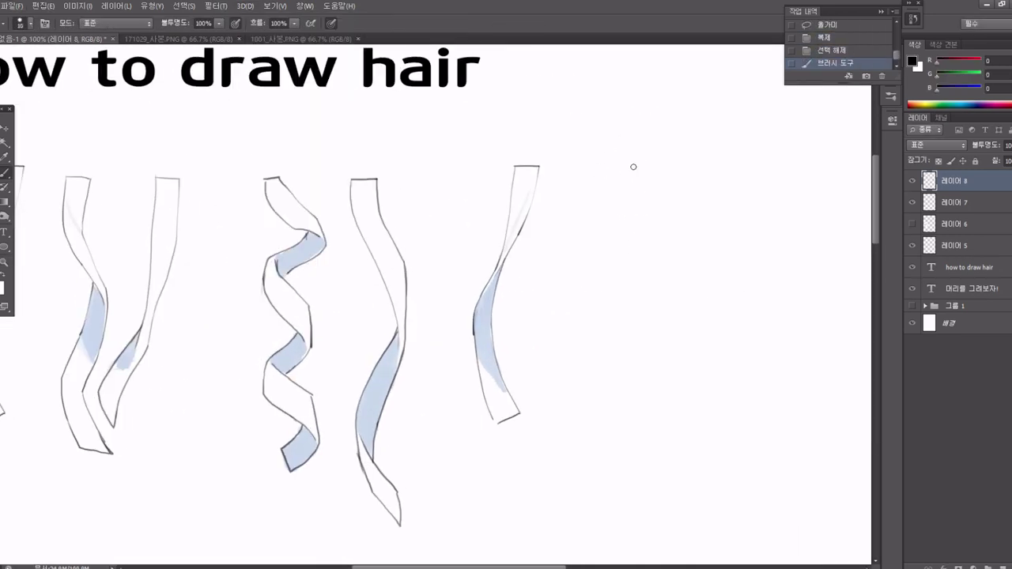
mouse_move(619, 171)
mouse_down()
mouse_move(608, 257)
mouse_move(617, 229)
mouse_up()
Add more thin hair lines, erase overlaps, and shade them blue on a new layer.
drag(653, 178, 637, 225)
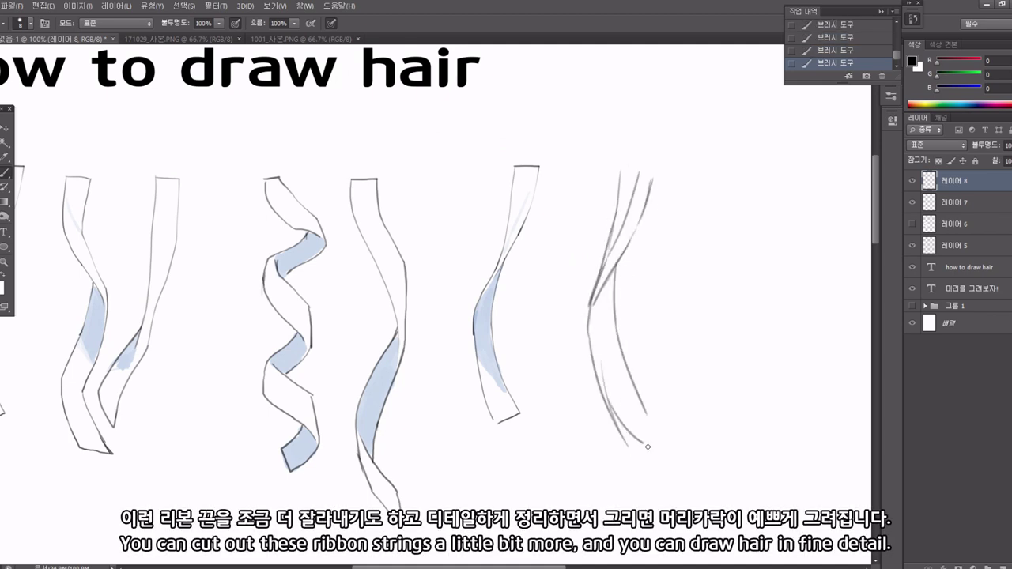
drag(616, 344, 656, 440)
key(e)
mouse_move(593, 310)
mouse_down()
mouse_move(601, 329)
mouse_move(592, 358)
mouse_up()
key(b)
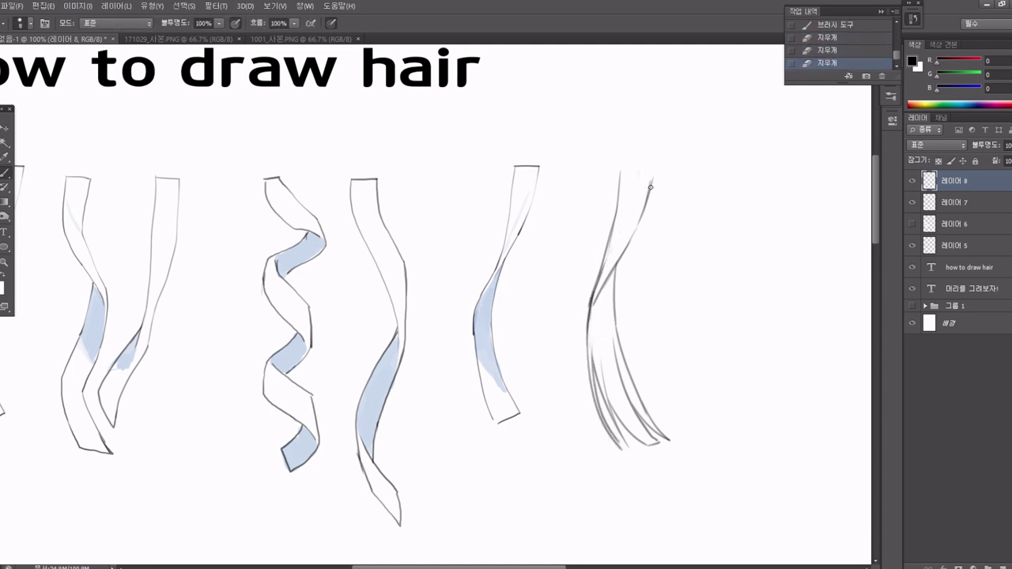
key(ctrl+shift+alt+n)
drag(602, 273, 613, 368)
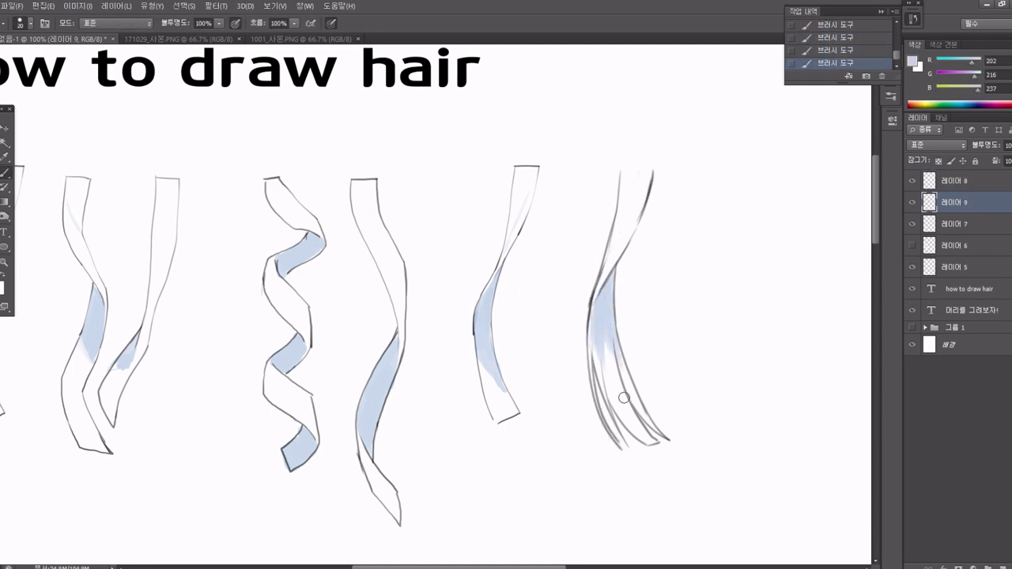
Draw long curved strand lines forming the rightmost hair bunch.
drag(729, 169, 674, 297)
drag(696, 168, 689, 223)
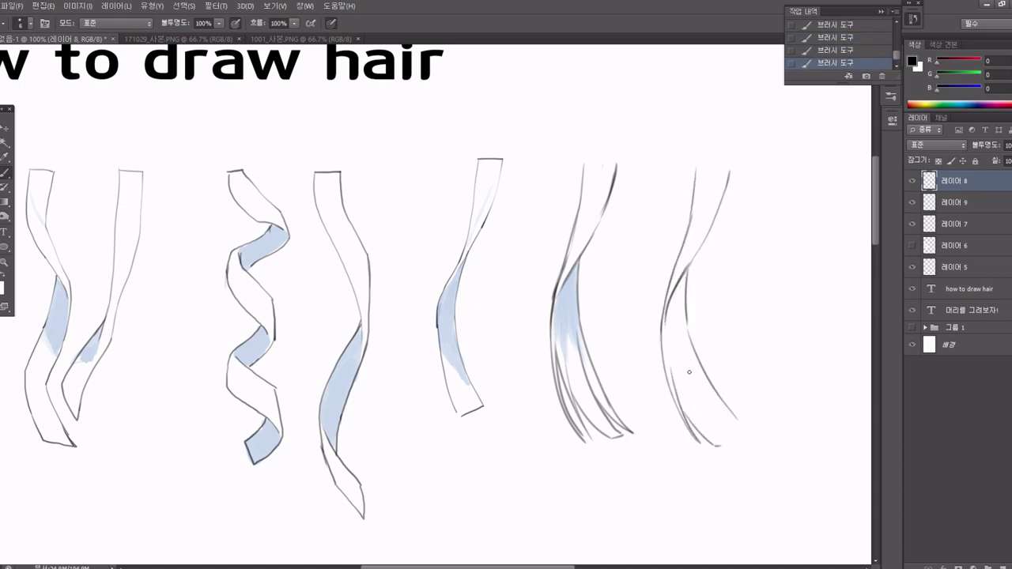
drag(722, 413, 750, 435)
drag(708, 193, 653, 391)
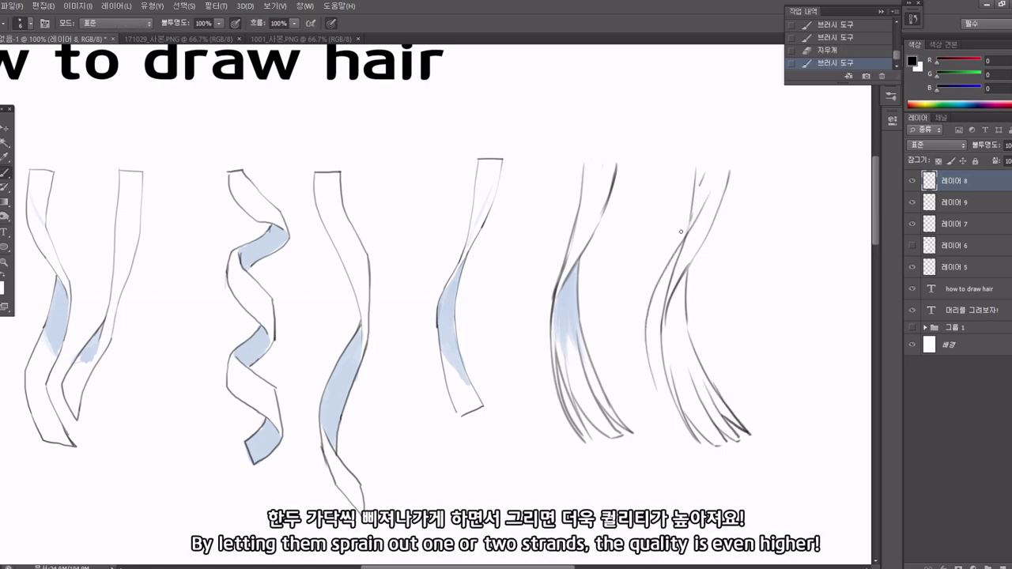
drag(702, 181, 650, 419)
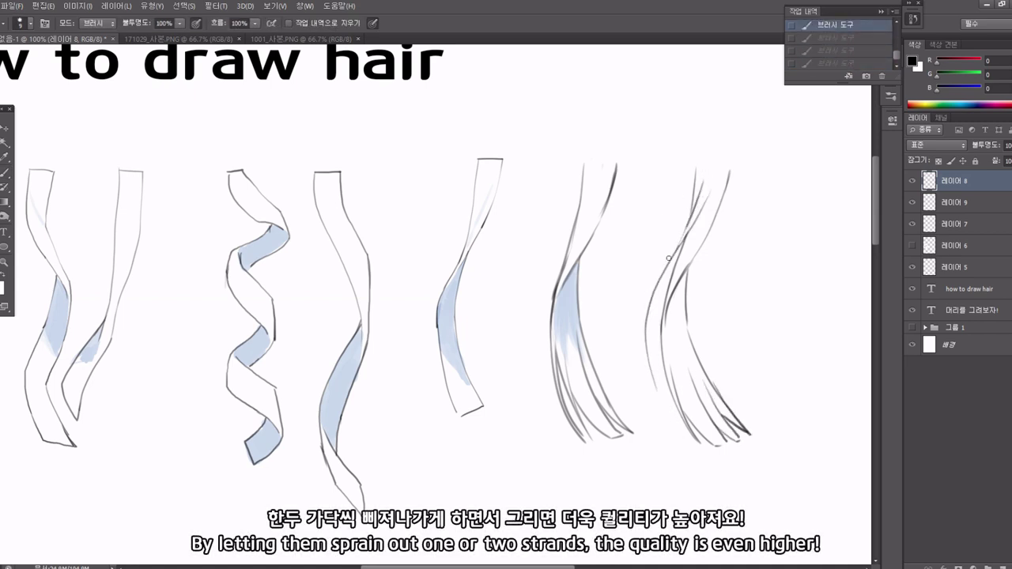
mouse_move(690, 215)
mouse_down()
mouse_move(646, 349)
mouse_move(678, 419)
mouse_up()
key(e)
key(b)
key(ctrl+z)
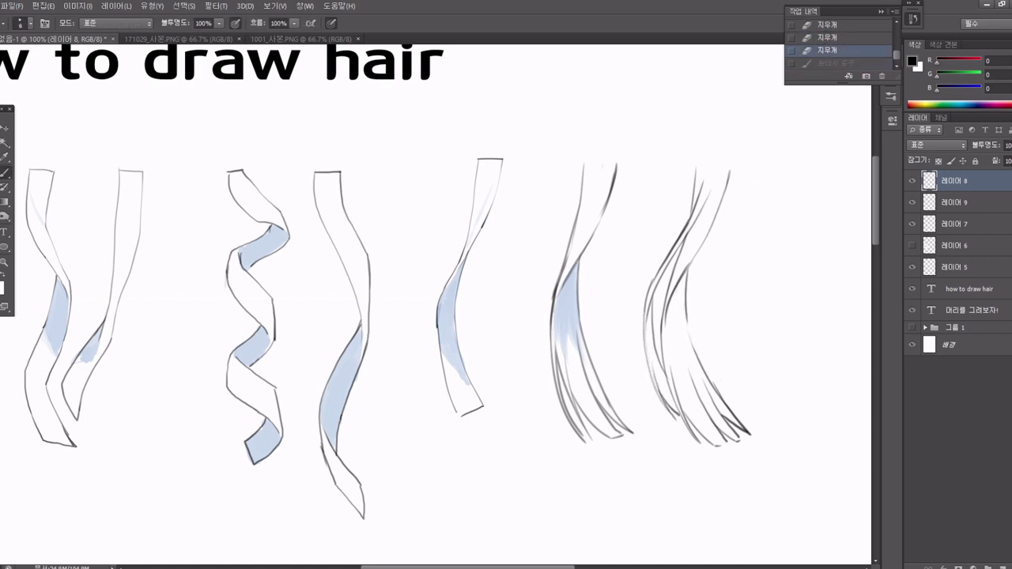
Add sweeping and stray strands to the bunch and erase overlapping lines.
drag(685, 294, 763, 393)
drag(741, 232, 708, 248)
mouse_move(663, 189)
mouse_down()
mouse_move(639, 262)
mouse_move(560, 242)
mouse_up()
key(e)
drag(603, 284, 565, 405)
drag(603, 337, 571, 395)
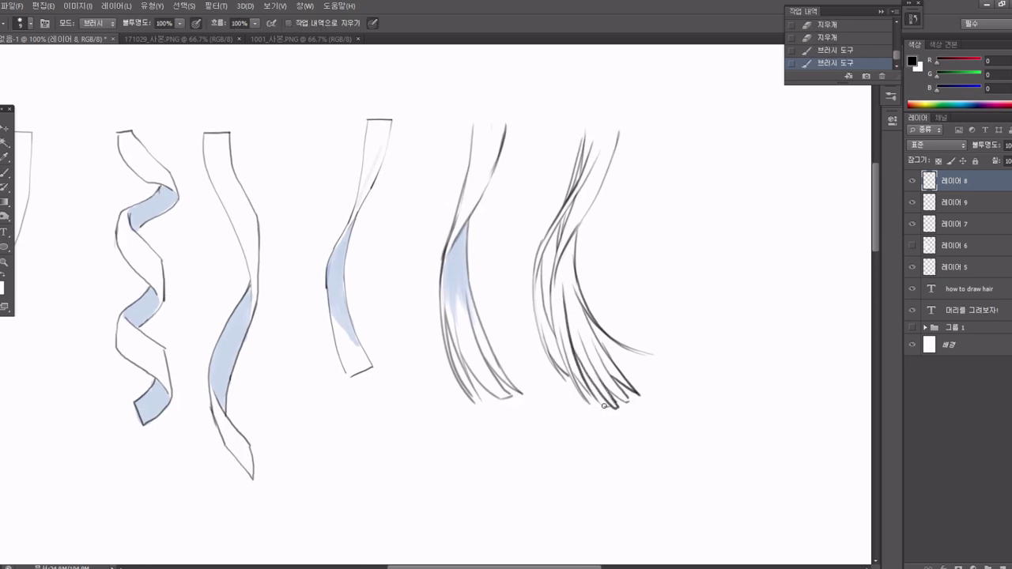
On Layer 9, paint light-blue shading into the hair bunch and erase the spill.
click(933, 204)
key(b)
alt+click(454, 260)
drag(587, 132, 572, 180)
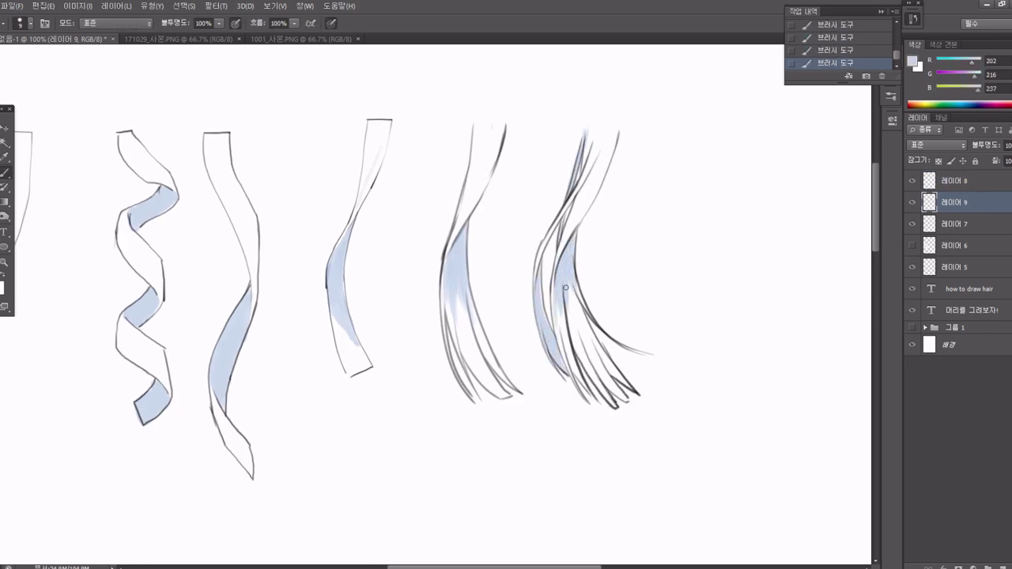
key(e)
drag(566, 287, 577, 356)
drag(736, 287, 606, 192)
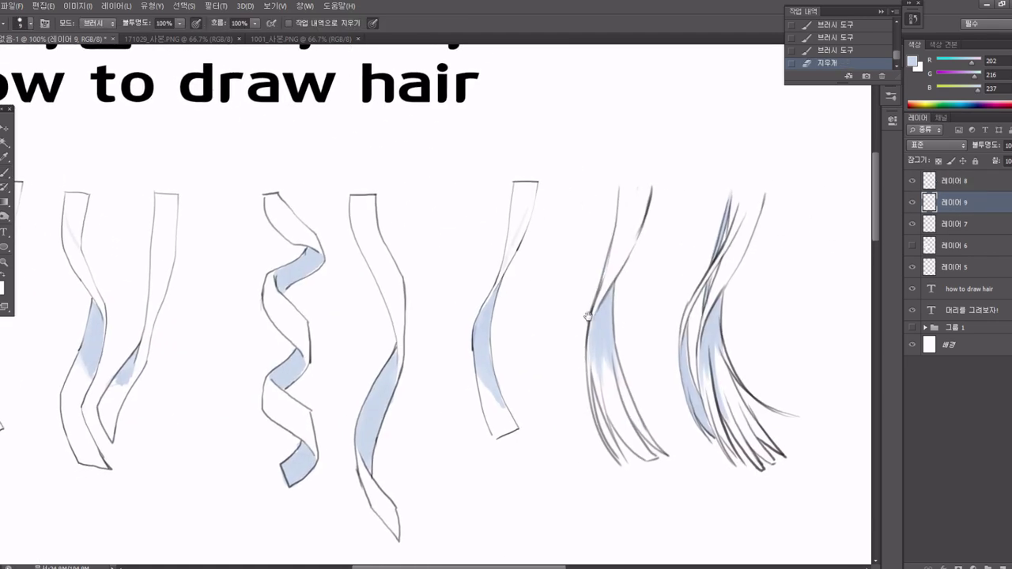
Select the spiral ribbon on 레이어 8 and place a copy of it to the right.
key(b)
key(d)
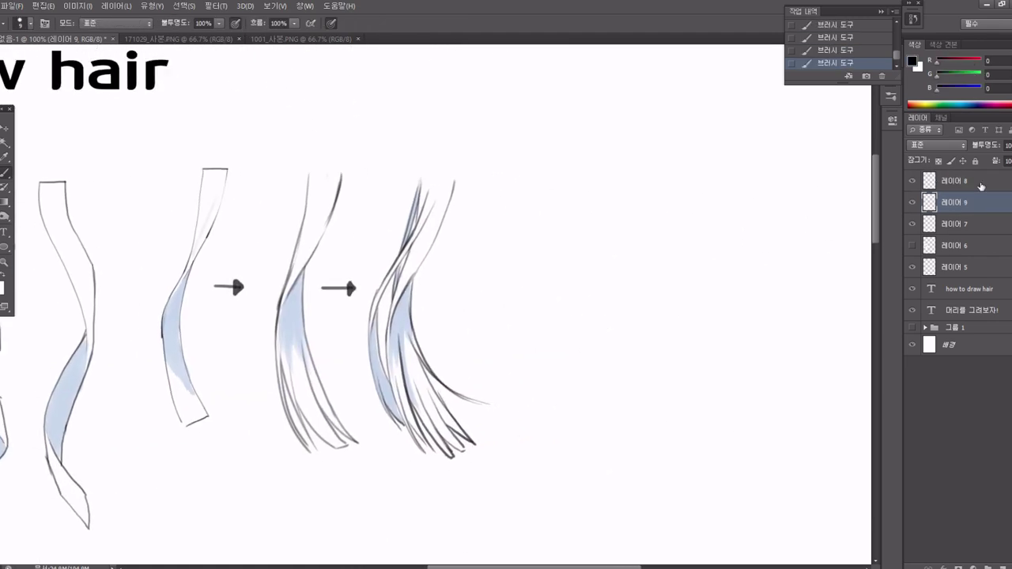
key(alt+bracketright)
key(l)
mouse_move(263, 249)
mouse_down()
mouse_move(158, 261)
mouse_move(245, 316)
mouse_up()
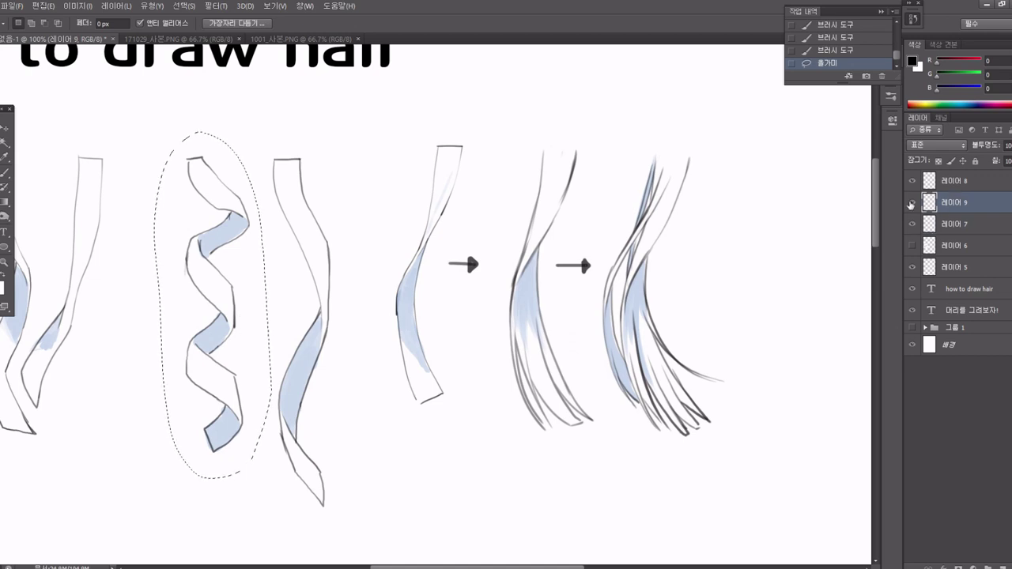
drag(752, 197, 284, 345)
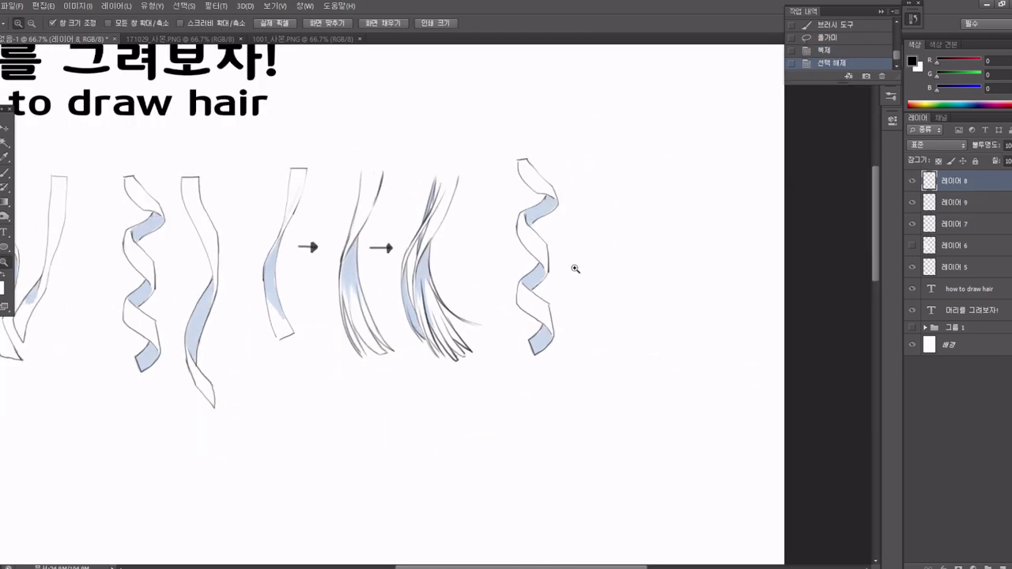
Draw an arrow and a twisted wavy lock after the copied spiral, erasing crossing lines.
drag(569, 116, 620, 161)
mouse_move(584, 107)
mouse_down()
mouse_move(628, 166)
mouse_move(575, 217)
mouse_move(606, 261)
mouse_up()
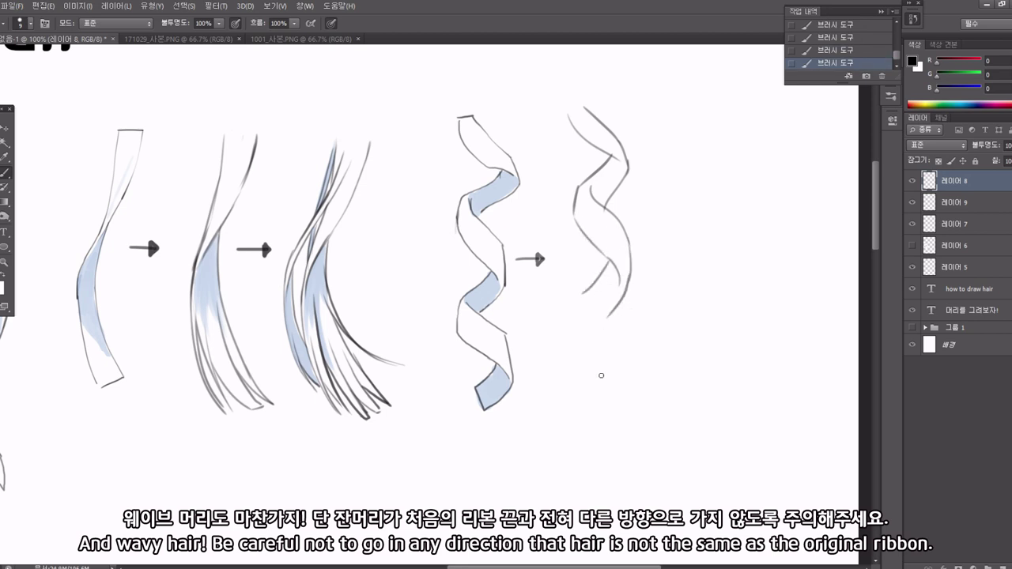
drag(608, 378, 570, 429)
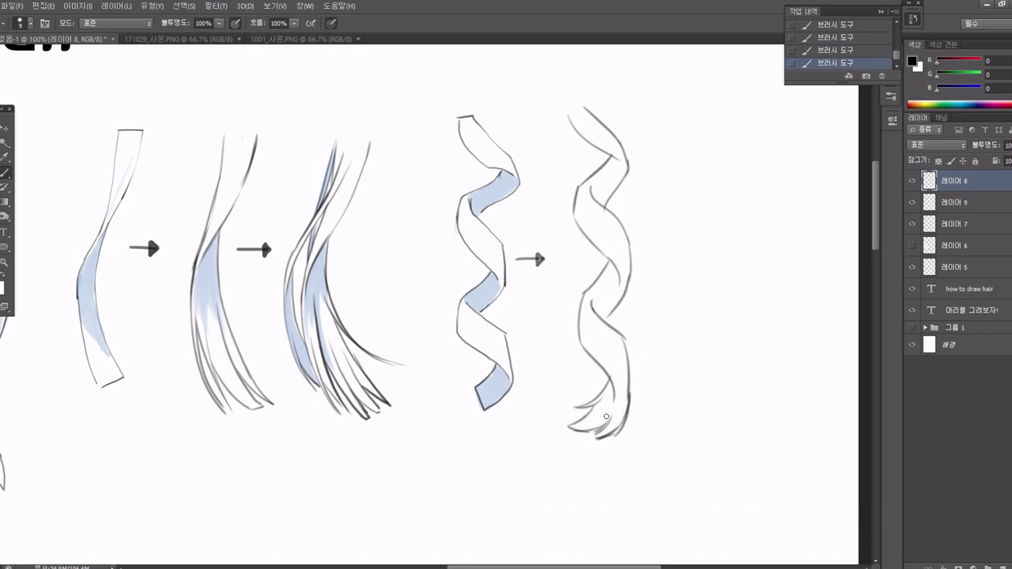
key(e)
drag(611, 382, 614, 402)
drag(612, 238, 573, 309)
drag(571, 261, 571, 266)
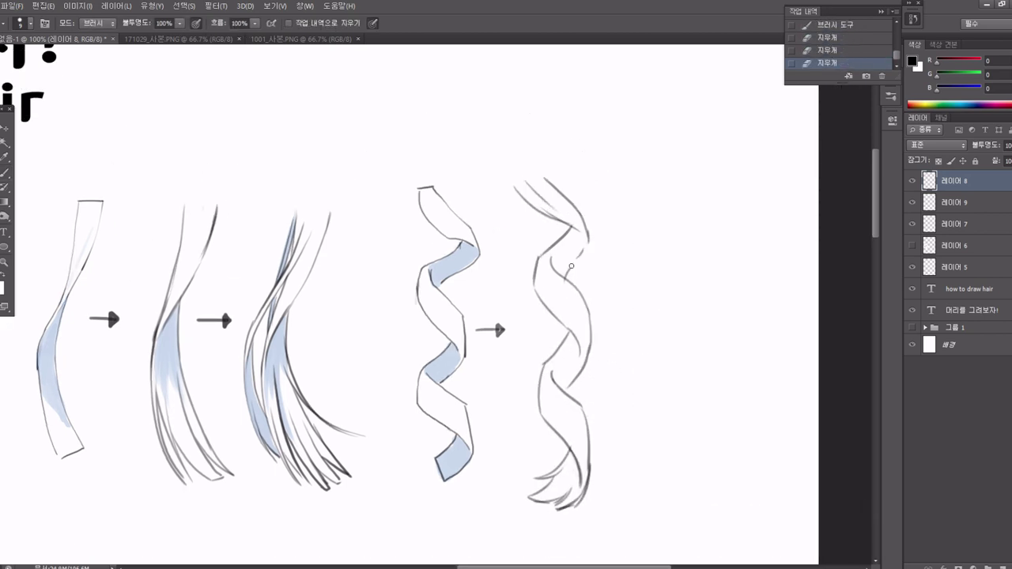
Add a second arrow and outline a fuller, looser wavy lock beyond it.
key(b)
drag(588, 230, 587, 257)
drag(579, 259, 566, 275)
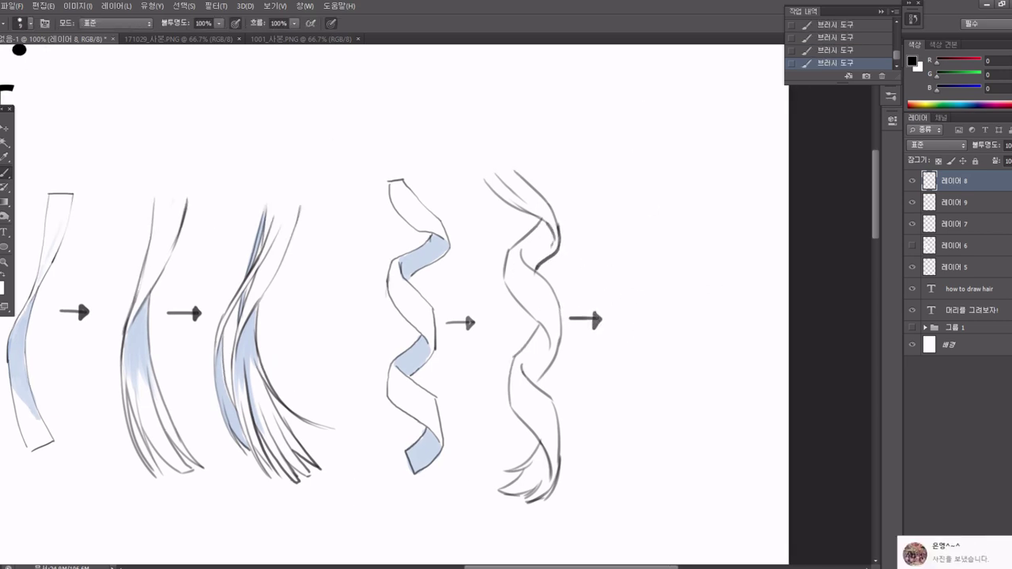
mouse_move(594, 172)
mouse_down()
mouse_move(648, 226)
mouse_move(638, 278)
mouse_up()
drag(662, 226, 609, 278)
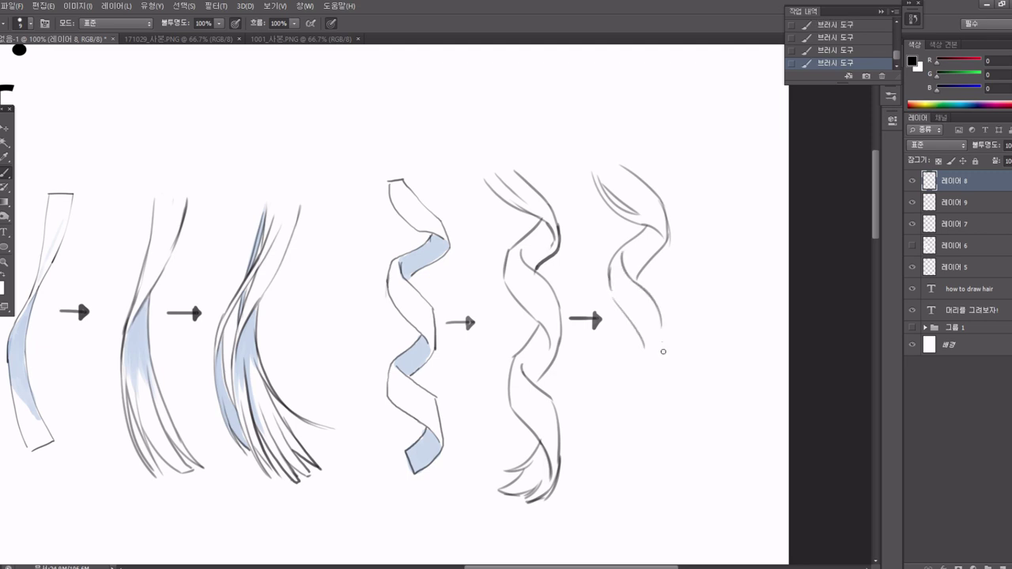
mouse_move(658, 313)
mouse_down()
mouse_move(670, 347)
mouse_move(633, 399)
mouse_up()
Extend the fuller lock's strands downward with flicked ends and rework the bottom.
scroll(630, 371, down, 3)
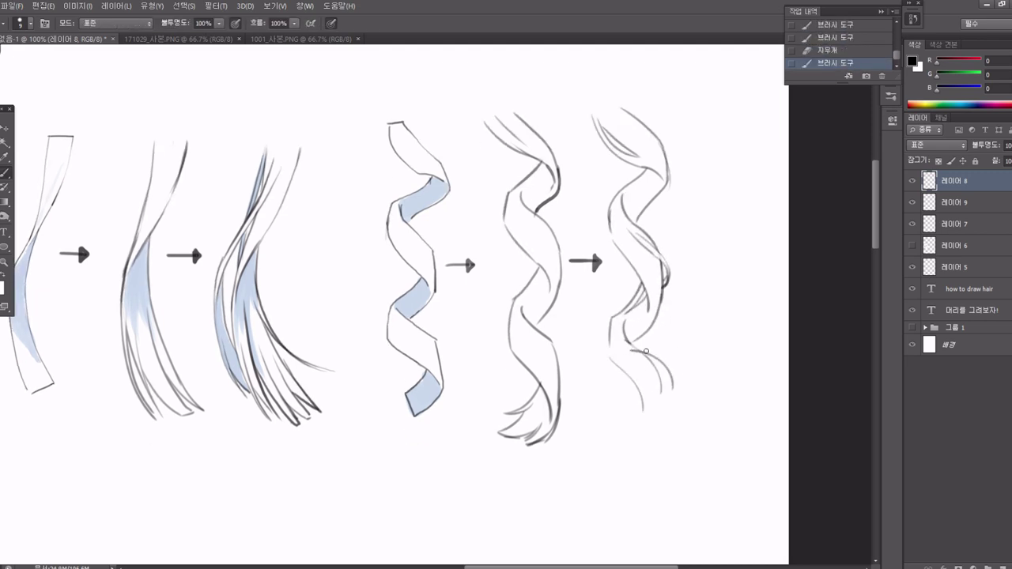
drag(631, 343, 669, 397)
mouse_move(609, 335)
mouse_down()
mouse_move(648, 394)
mouse_move(644, 453)
mouse_up()
mouse_move(650, 394)
mouse_down()
mouse_move(615, 423)
mouse_move(625, 453)
mouse_up()
drag(622, 318, 643, 349)
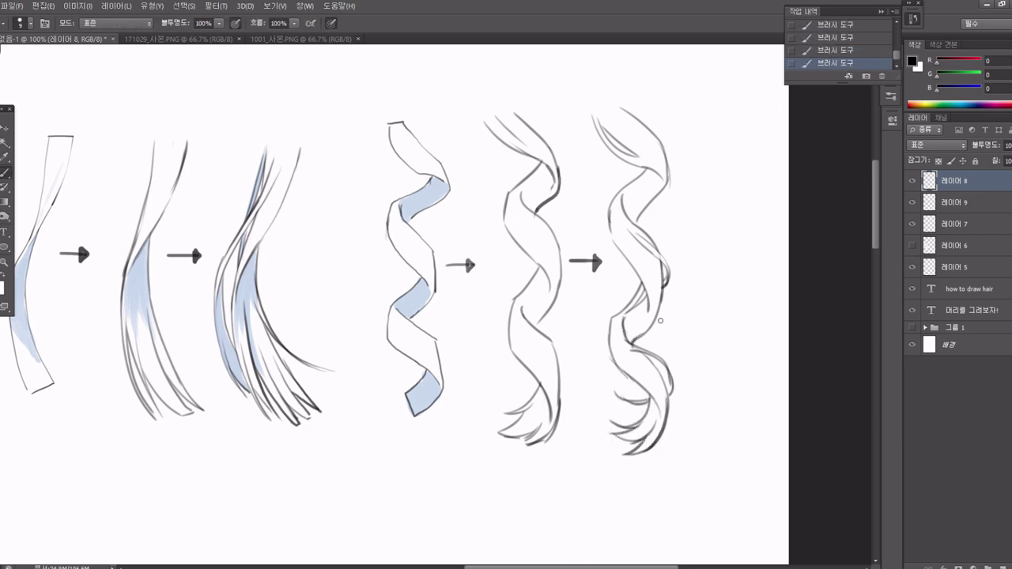
mouse_move(610, 212)
mouse_down()
mouse_move(617, 245)
mouse_move(642, 240)
mouse_up()
Add curling strands near the fuller lock's top and stray strands at its bottom.
key(e)
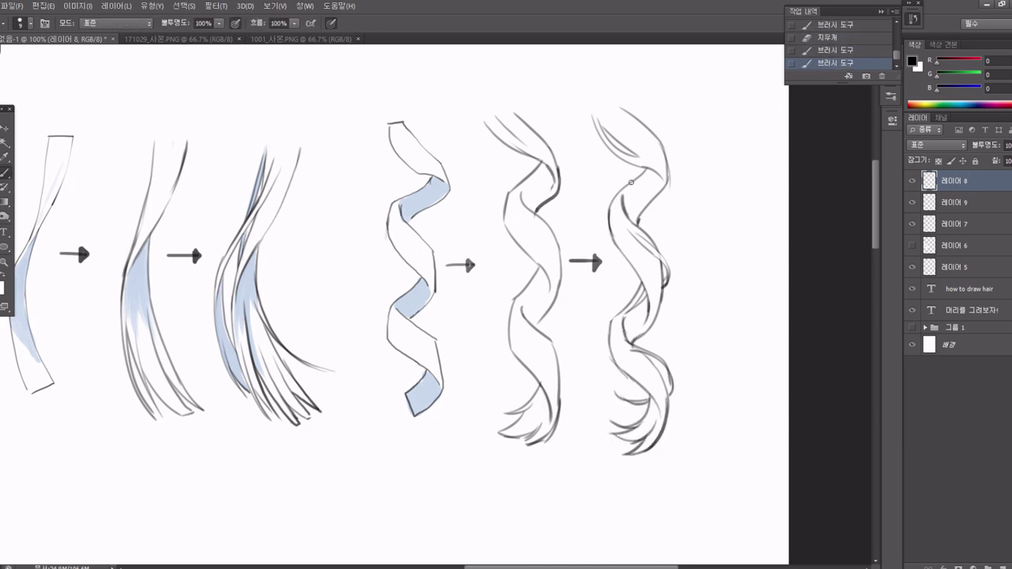
key(b)
drag(669, 162, 642, 242)
drag(667, 176, 650, 226)
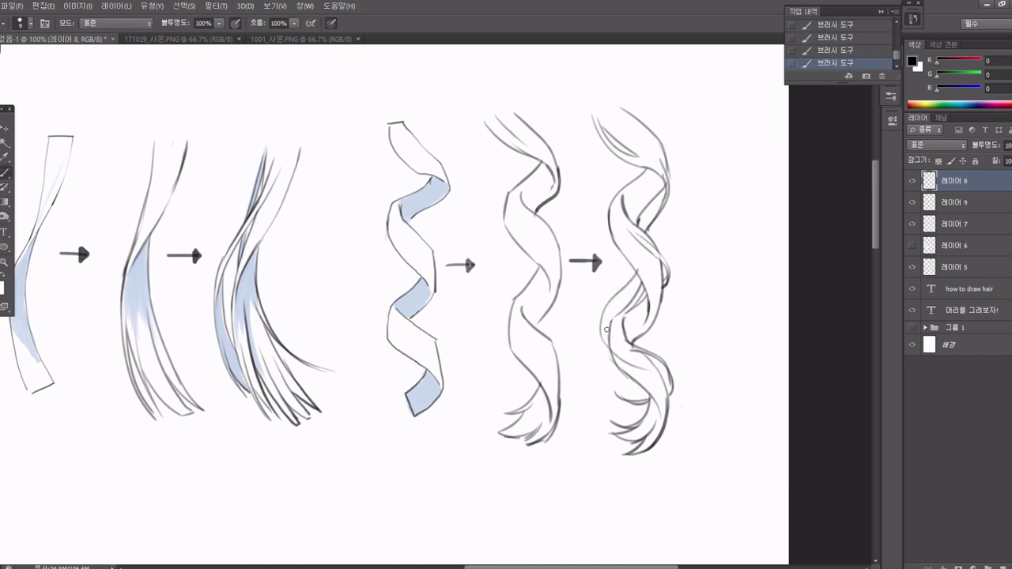
mouse_move(621, 287)
mouse_down()
mouse_move(634, 372)
mouse_move(678, 442)
mouse_up()
mouse_move(664, 389)
mouse_down()
mouse_move(623, 363)
mouse_move(660, 380)
mouse_up()
Shade both wavy locks light blue on 레이어 9.
click(965, 203)
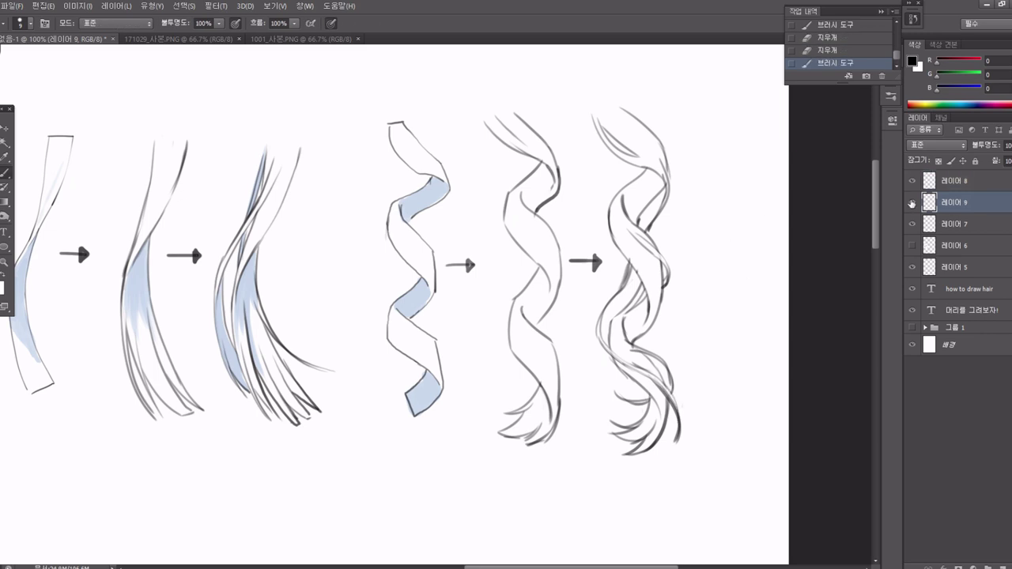
alt+click(400, 278)
drag(545, 273, 529, 316)
drag(554, 168, 523, 208)
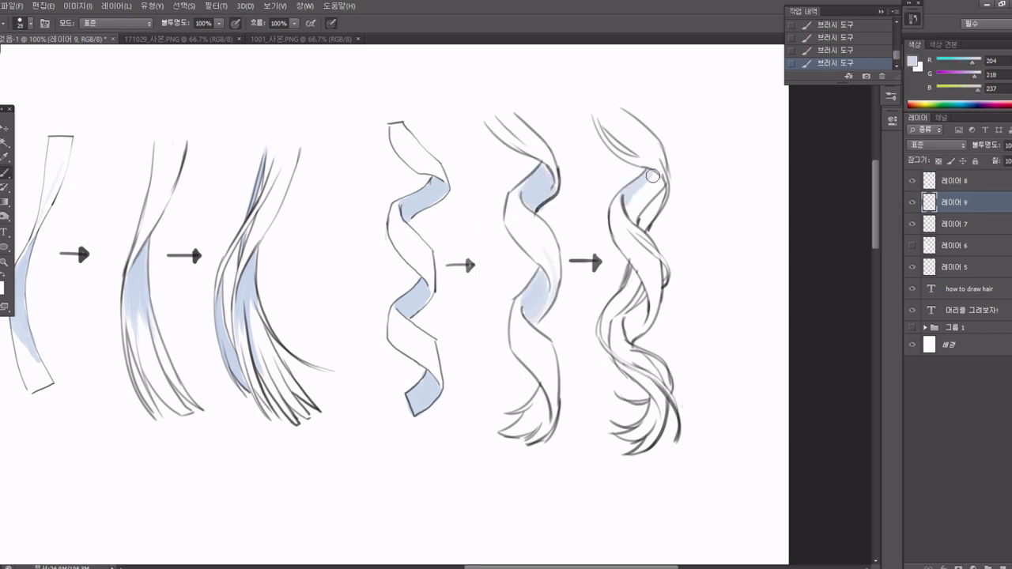
drag(656, 170, 629, 222)
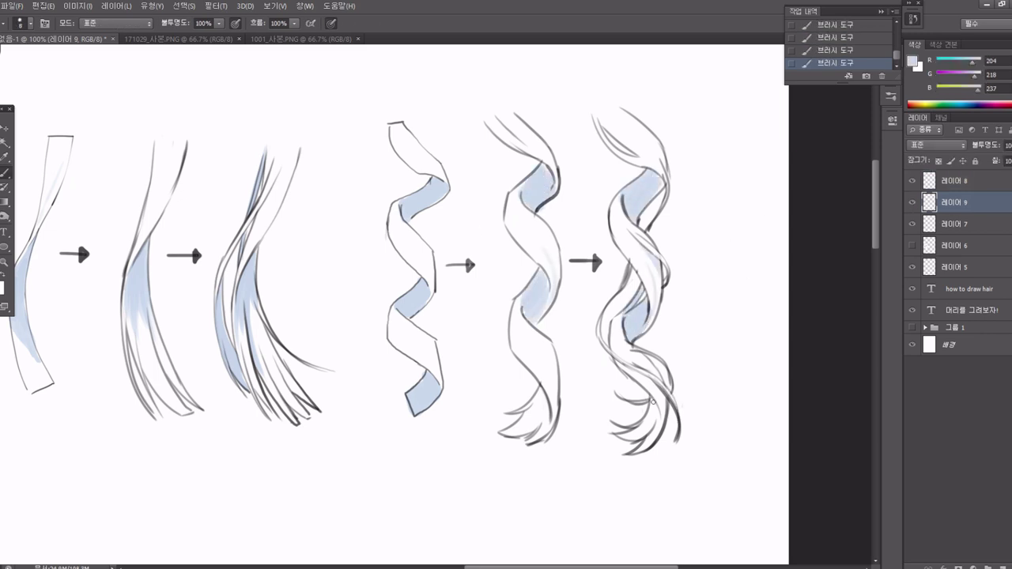
key(ctrl+0)
key(ctrl+1)
Erase excess black lines around the wavy locks on 레이어 8.
key(alt+bracketright)
key(d)
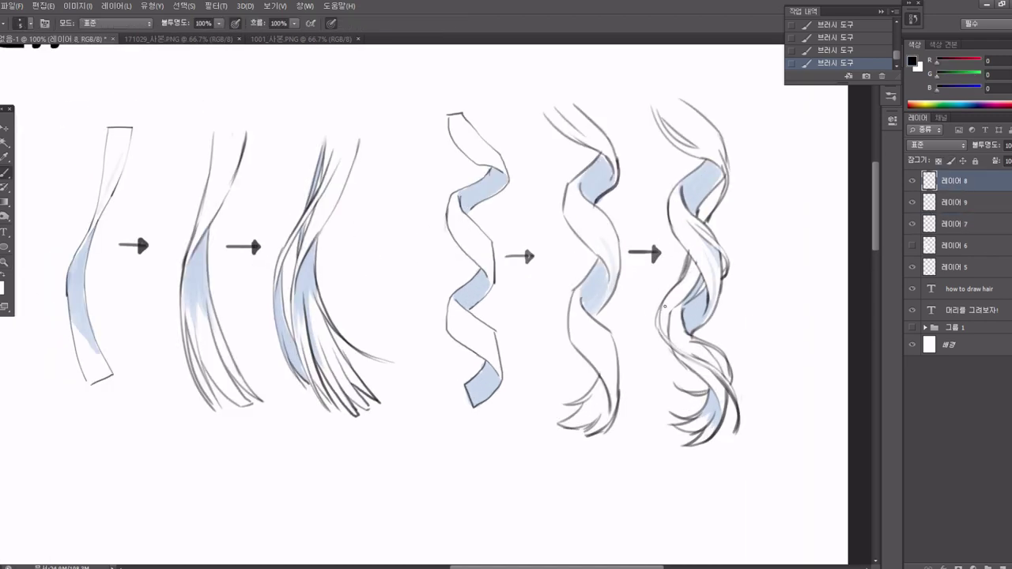
key(e)
drag(671, 316, 660, 348)
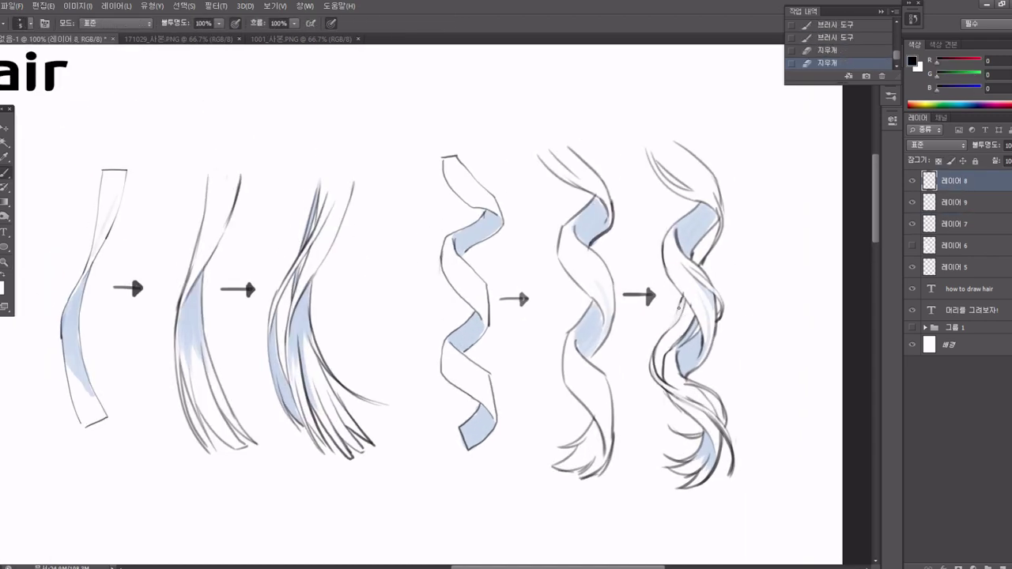
drag(458, 378, 620, 366)
Move the curly ribbon up and to the left into its final spot.
key(ctrl+0)
drag(628, 402, 734, 390)
drag(419, 213, 412, 443)
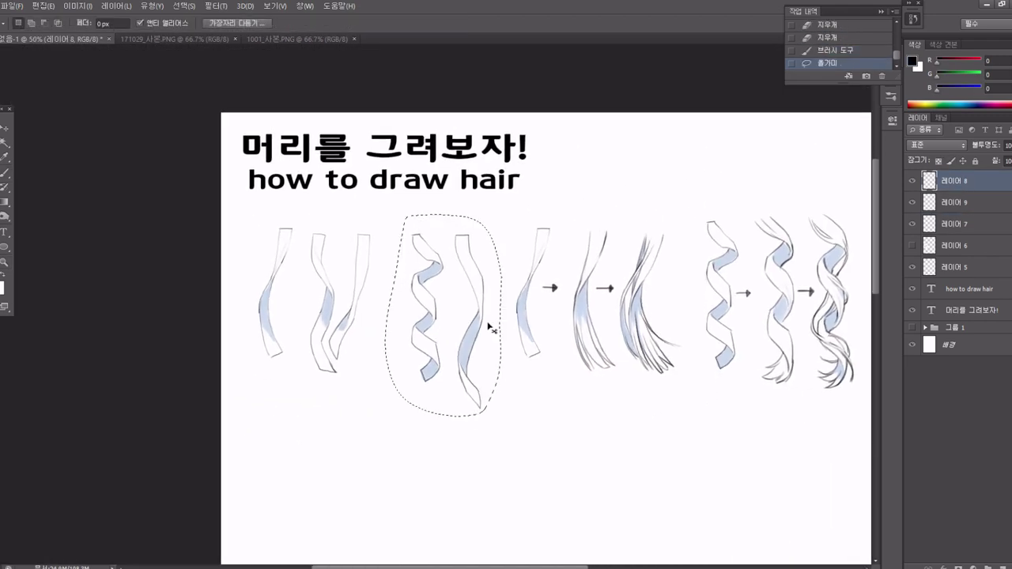
drag(490, 324, 462, 308)
key(ctrl+d)
Reposition the spiral and straight ribbon pair and sketch a head circle below the strands.
mouse_move(467, 221)
mouse_down()
mouse_move(245, 366)
mouse_move(150, 317)
mouse_up()
drag(553, 379, 635, 325)
key(ctrl+plus)
key(b)
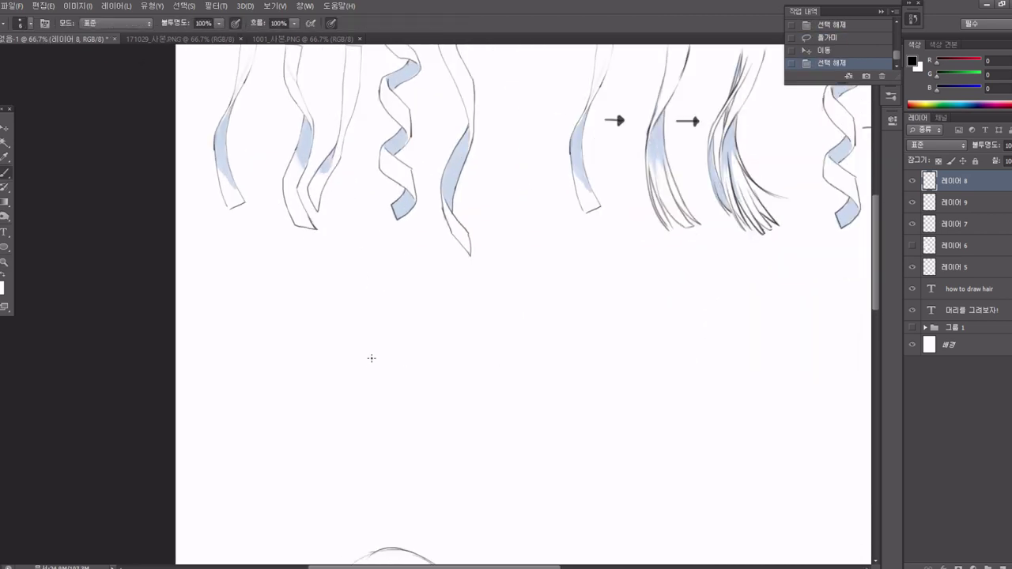
drag(379, 291, 411, 405)
Replace the sketchy circle with a clean ellipse for the head.
key(ctrl+z)
key(u)
mouse_move(278, 284)
mouse_down()
mouse_move(421, 427)
mouse_move(547, 350)
mouse_up()
key(b)
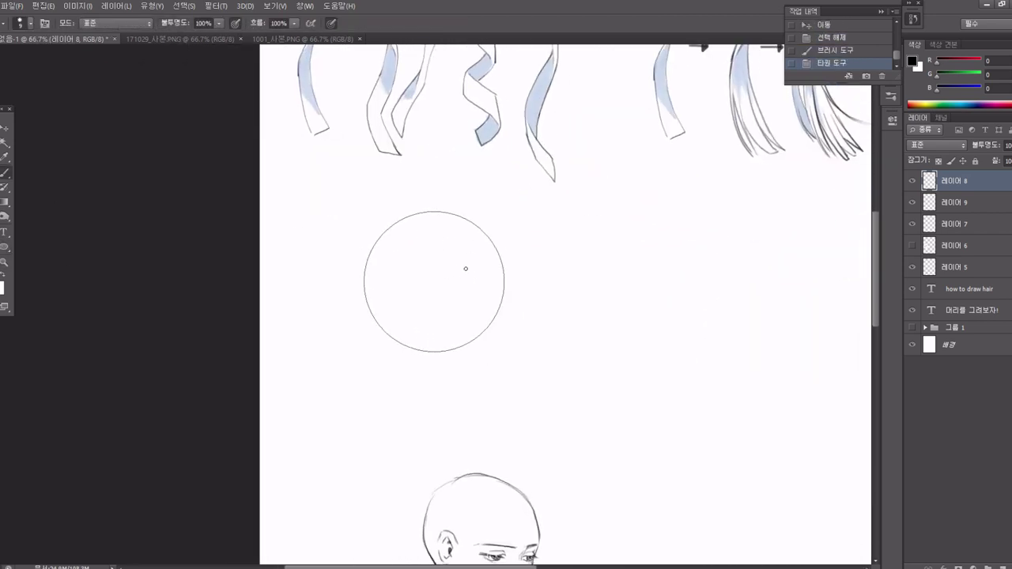
Draw a wide ribbon of hair curving down from the head's top to the right.
mouse_move(454, 253)
mouse_down()
mouse_move(587, 401)
mouse_move(477, 234)
mouse_move(457, 292)
mouse_up()
key(e)
key(b)
drag(441, 246, 489, 329)
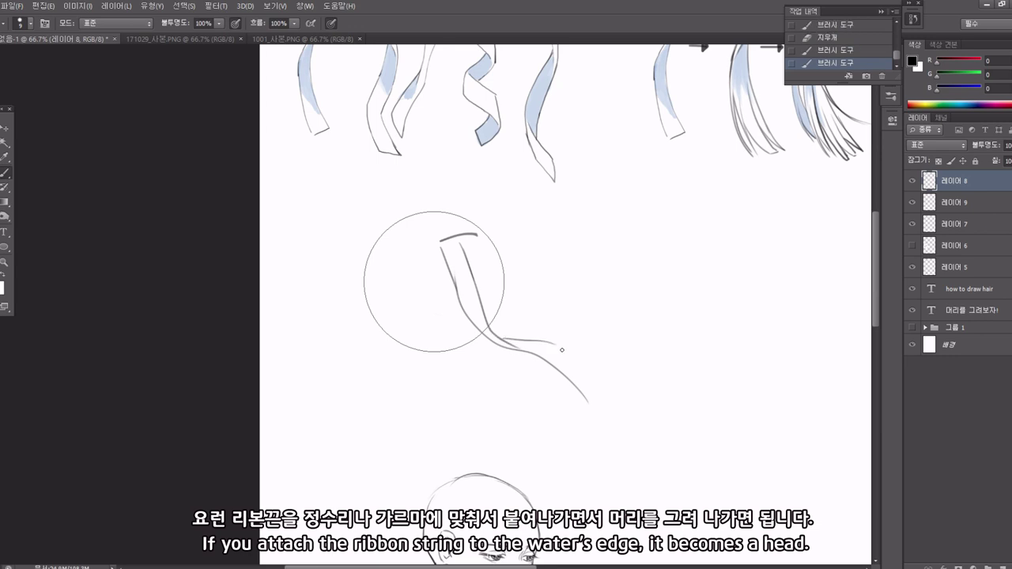
drag(473, 242, 559, 318)
drag(515, 320, 577, 332)
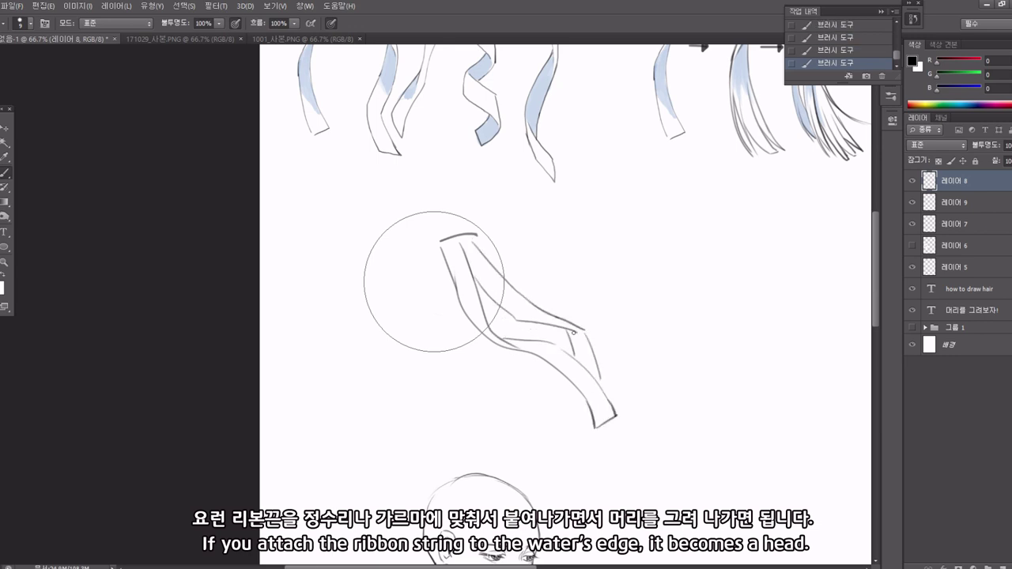
drag(574, 452, 603, 431)
mouse_move(443, 247)
mouse_down()
mouse_move(506, 352)
mouse_move(567, 419)
mouse_up()
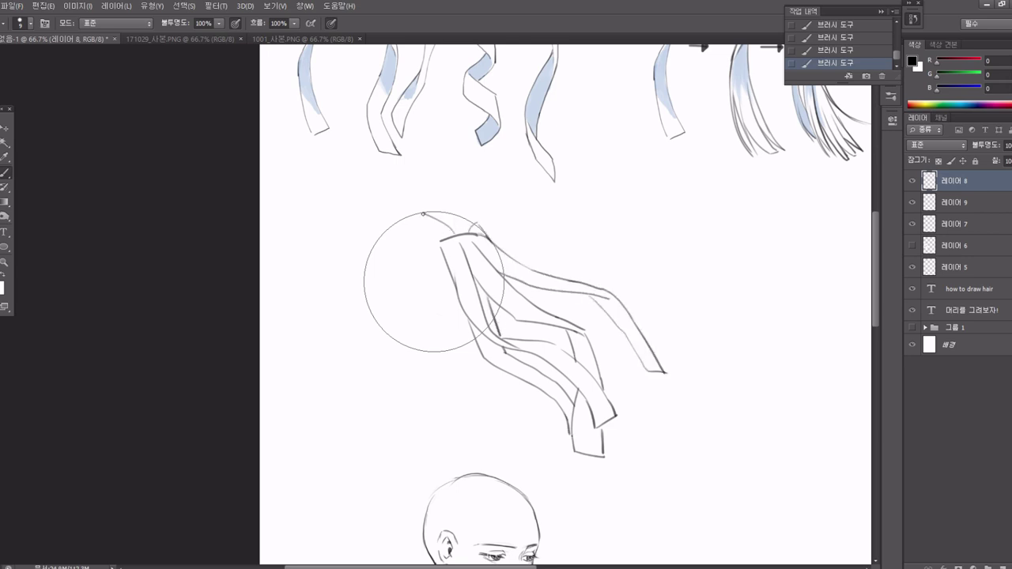
key(ctrl+z)
drag(440, 249, 412, 292)
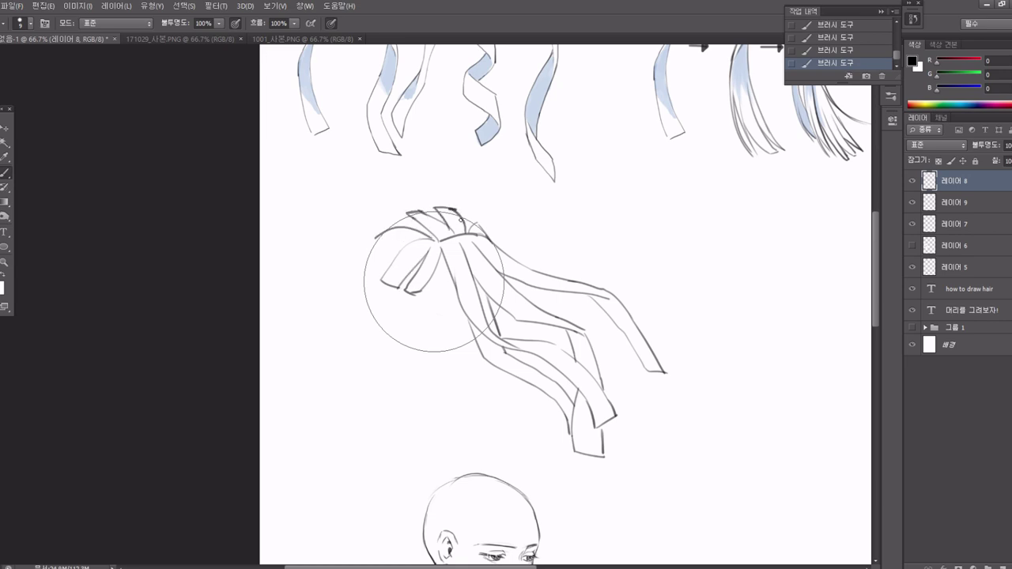
Draw long ribbon strands falling down the left side of the head.
drag(364, 370, 411, 463)
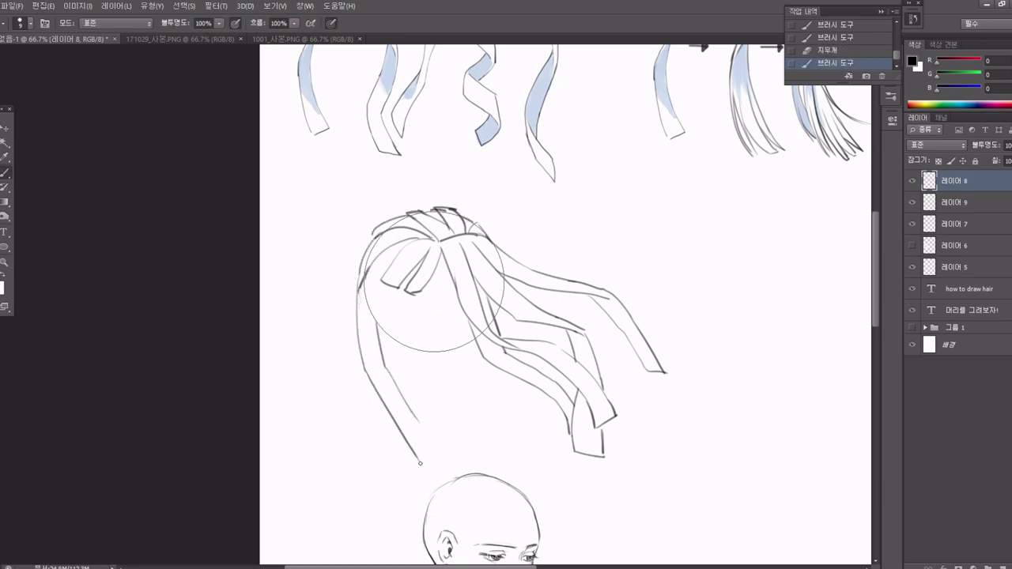
drag(384, 348, 449, 458)
key(ctrl+z)
mouse_move(353, 253)
mouse_down()
mouse_move(364, 369)
mouse_move(416, 415)
mouse_up()
key(ctrl+z)
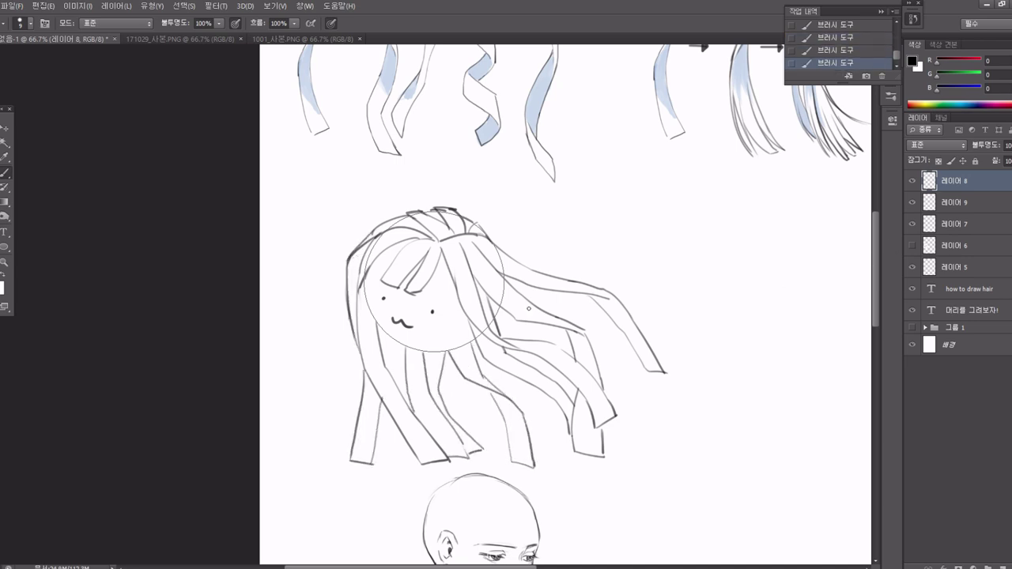
Add strokes to the flowing hair on the right and zoom out.
drag(499, 246, 566, 256)
drag(585, 322, 615, 333)
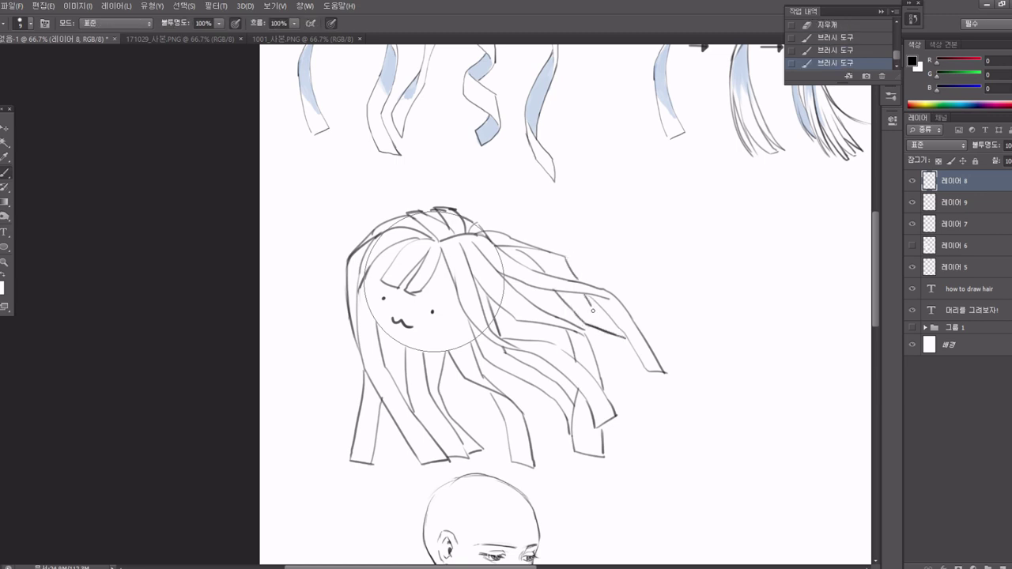
key(z)
mouse_move(673, 285)
mouse_down()
mouse_move(470, 239)
mouse_move(641, 393)
mouse_up()
Place an elliptical circle guide to the right of the first head.
click(611, 278)
key(alt+bracketleft)
key(u)
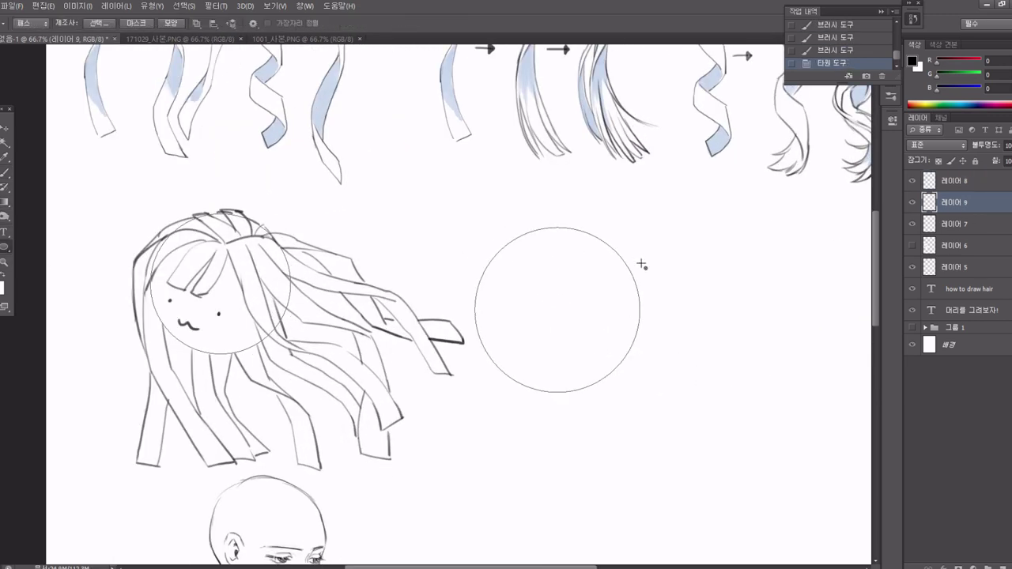
key(a)
mouse_move(616, 251)
mouse_down()
mouse_move(640, 266)
mouse_move(723, 280)
mouse_move(637, 256)
mouse_up()
key(ctrl+z)
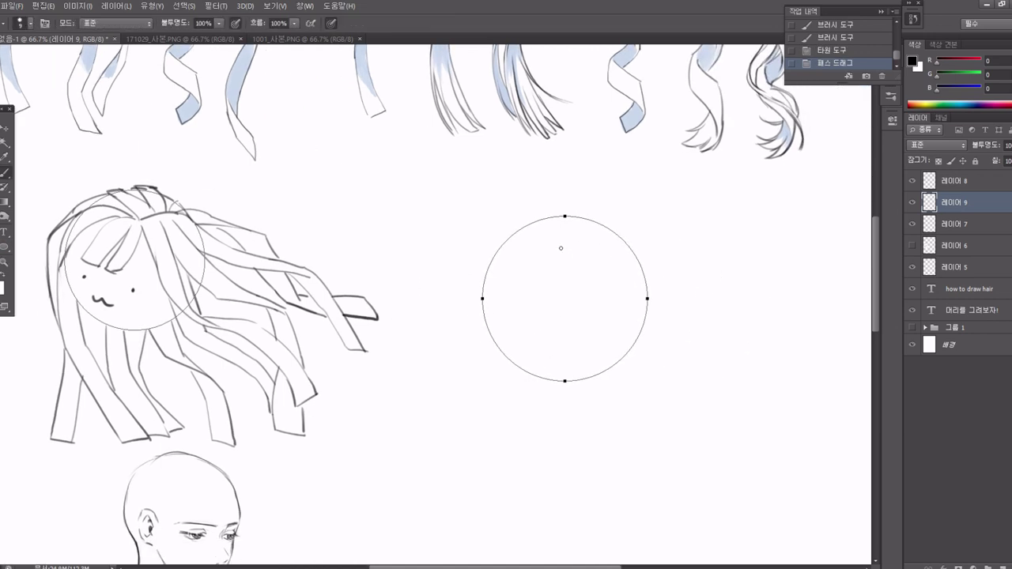
key(b)
click(560, 222)
Draw bangs inside the new circle, a long right side strand, and hair on the left.
drag(560, 226, 569, 299)
mouse_move(566, 229)
mouse_down()
mouse_move(570, 298)
mouse_move(637, 402)
mouse_up()
drag(643, 296, 640, 371)
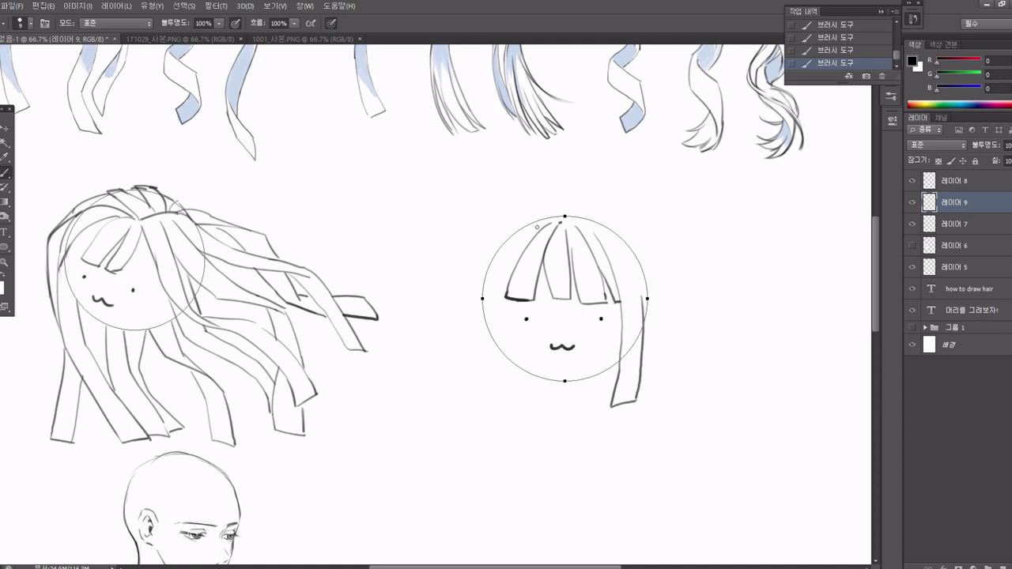
key(alt+bracketright)
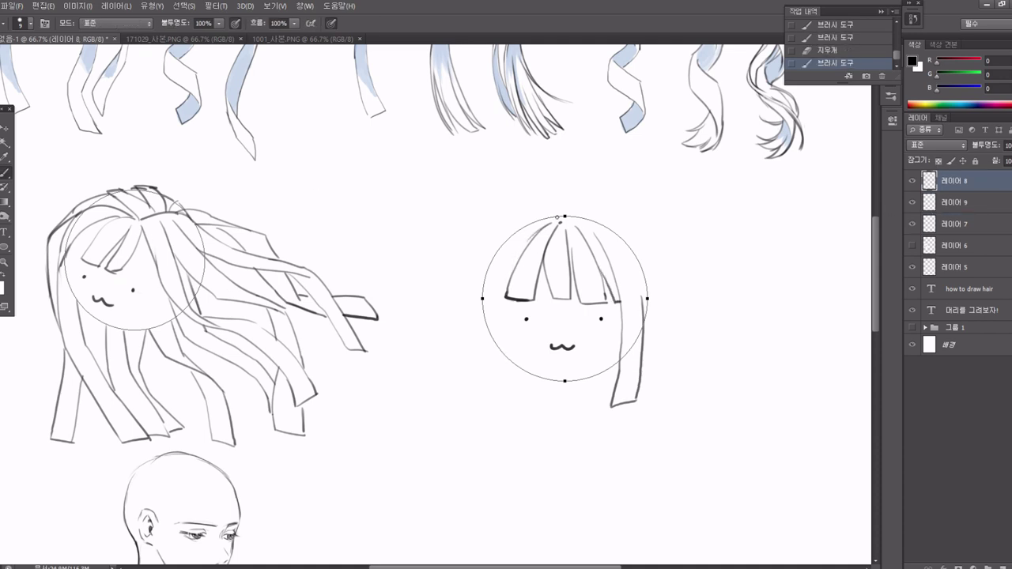
drag(557, 220, 491, 250)
drag(508, 294, 514, 416)
drag(493, 356, 500, 454)
Merge the sketch layers and extend the left strand and head top.
key(e)
key(ctrl+e)
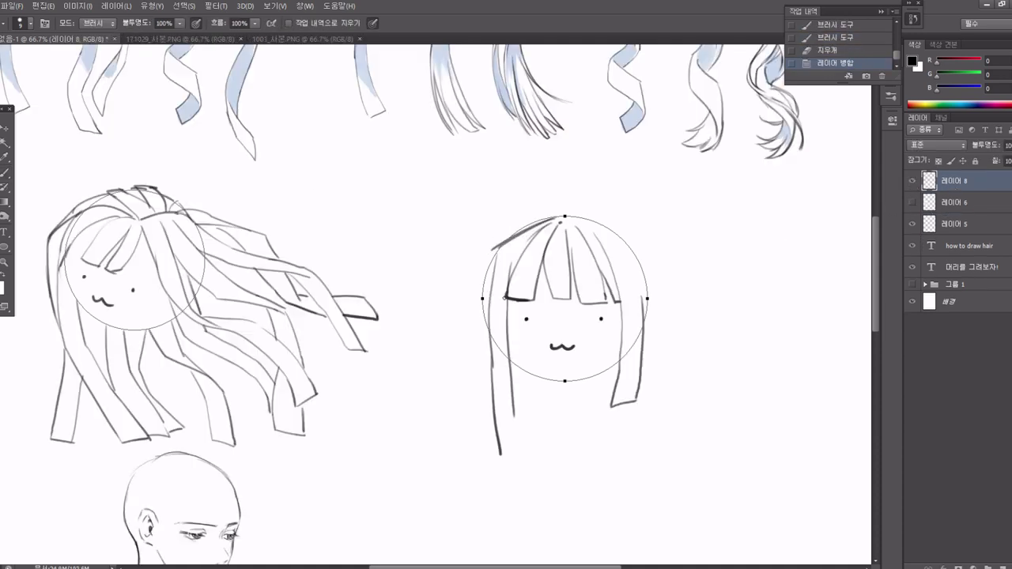
key(b)
drag(514, 410, 531, 462)
drag(536, 211, 575, 205)
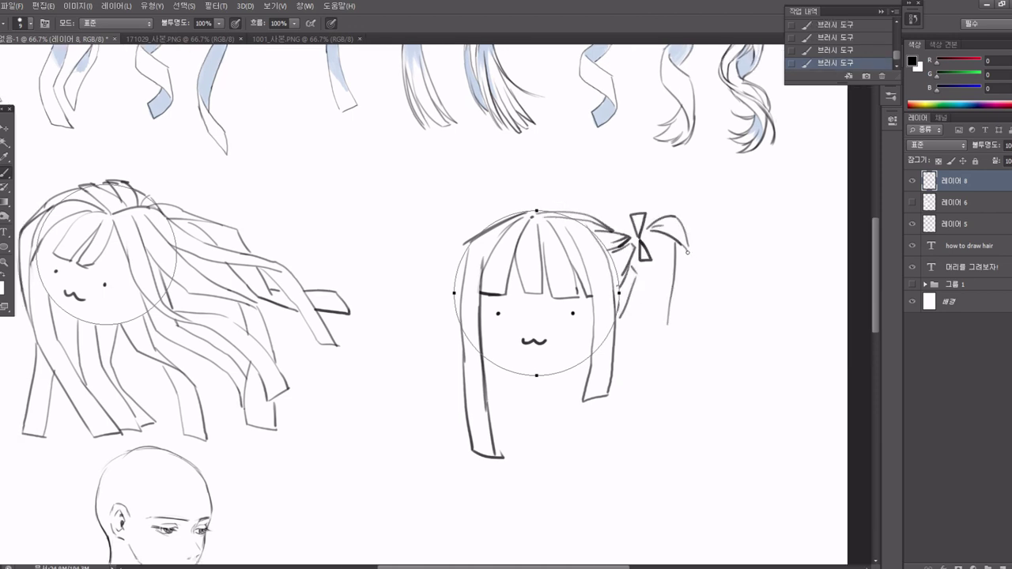
Extend the ponytail down the right side and reshape the head top and ponytail base.
drag(635, 338, 629, 312)
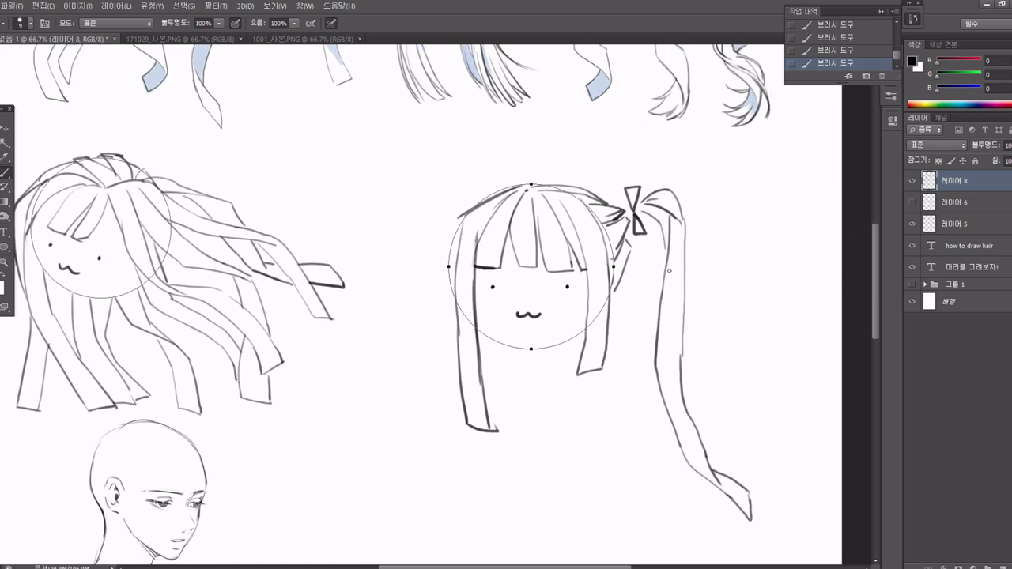
drag(629, 381, 650, 514)
drag(641, 466, 681, 540)
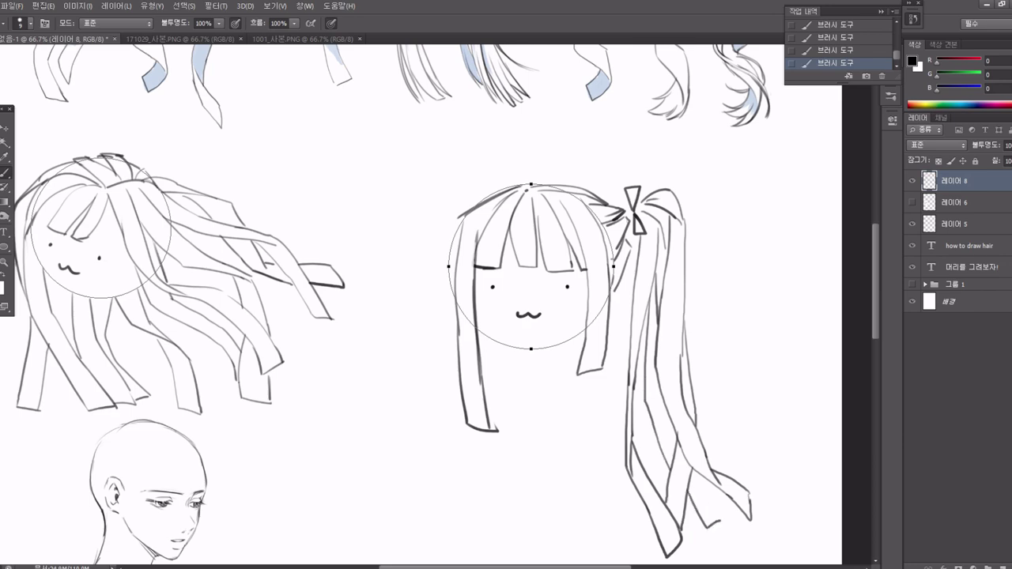
drag(679, 198, 709, 342)
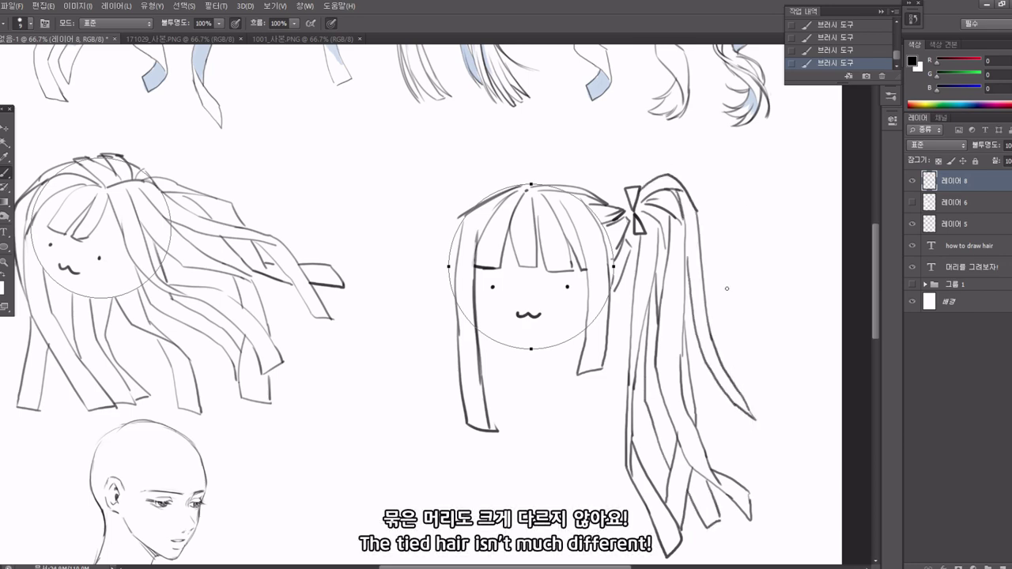
key(ctrl+minus)
scroll(727, 288, up, 2)
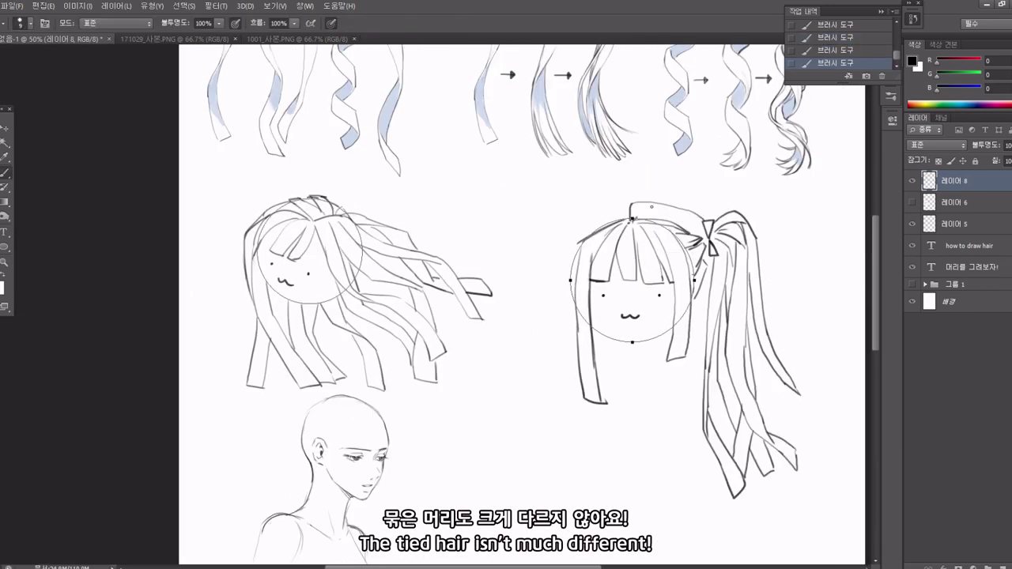
drag(652, 207, 696, 222)
On a new layer, draw green guides down the bald woman's neck and along her head top.
key(ctrl+0)
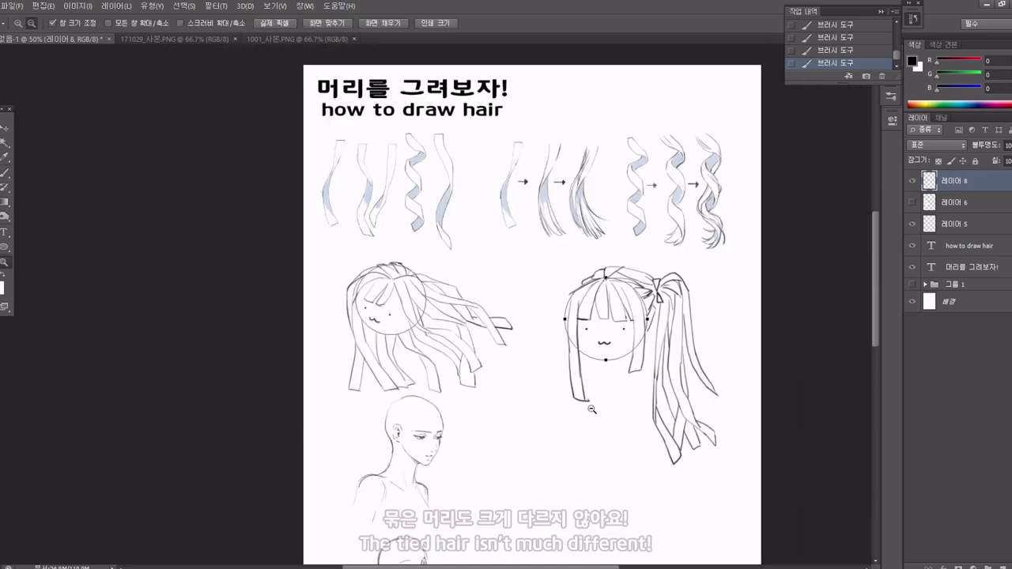
scroll(547, 322, up, 3)
scroll(547, 322, up, 2)
key(ctrl+shift+alt+n)
mouse_move(546, 322)
mouse_down()
mouse_move(487, 280)
mouse_move(453, 214)
mouse_up()
drag(460, 419, 460, 178)
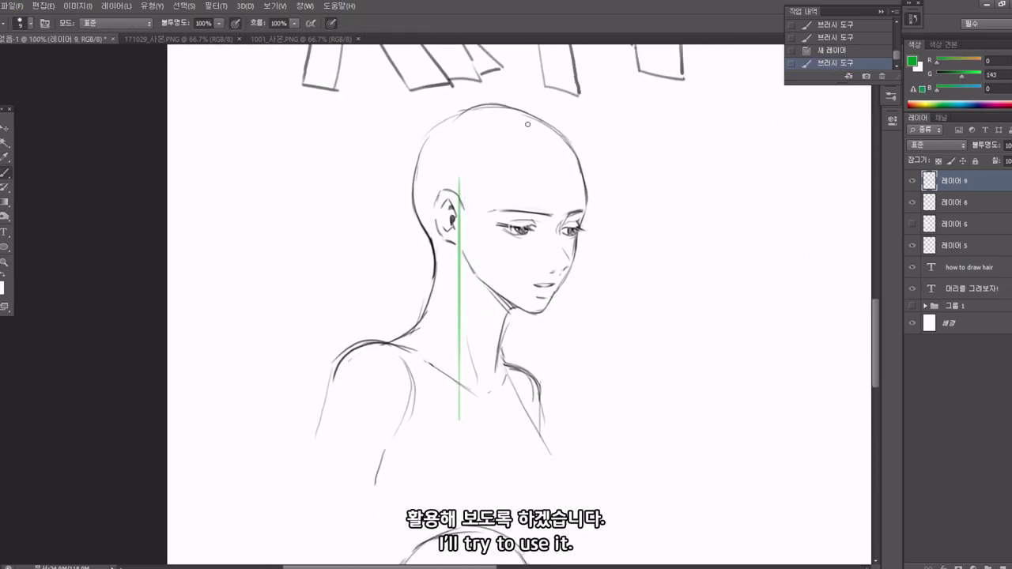
drag(495, 112, 555, 206)
Draw green straight-hair guides down the right side plus diagonal bang guides.
drag(575, 155, 583, 212)
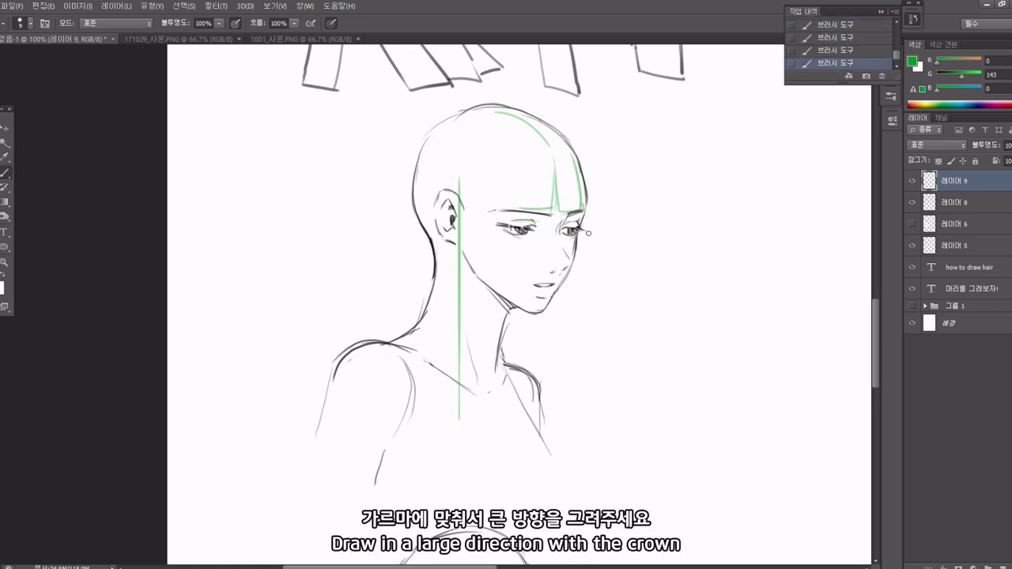
drag(566, 371, 565, 290)
drag(585, 102, 582, 256)
drag(585, 127, 583, 319)
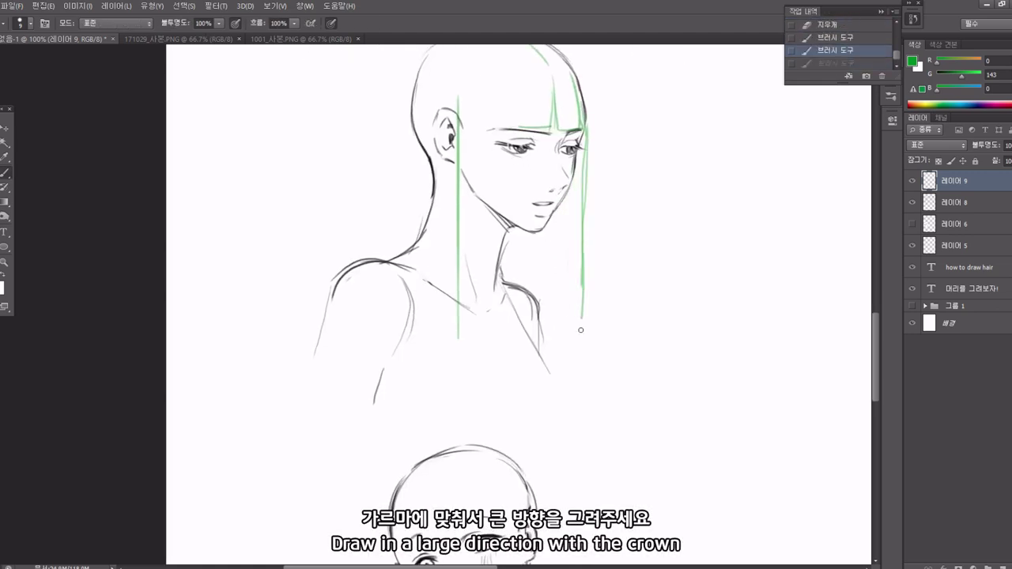
drag(561, 198, 567, 375)
drag(488, 138, 501, 268)
drag(535, 189, 459, 240)
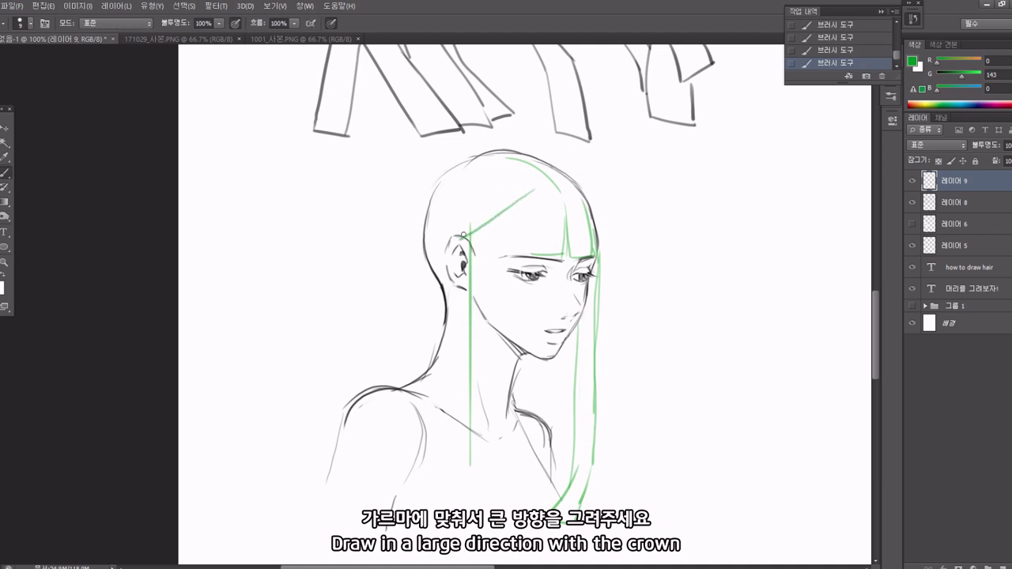
mouse_move(524, 172)
mouse_down()
mouse_move(449, 237)
mouse_move(446, 414)
mouse_up()
Draw long green hair strands down the left side of the head.
key(e)
key(b)
drag(453, 334, 482, 536)
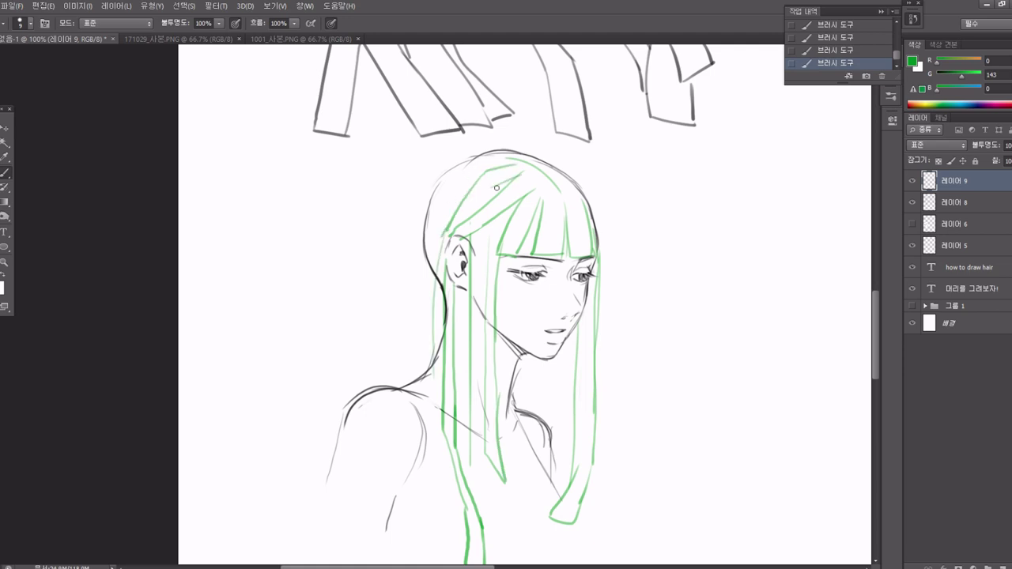
drag(417, 348, 489, 312)
scroll(471, 296, down, 3)
mouse_move(500, 181)
mouse_down()
mouse_move(471, 296)
mouse_move(481, 330)
mouse_up()
drag(510, 324, 510, 463)
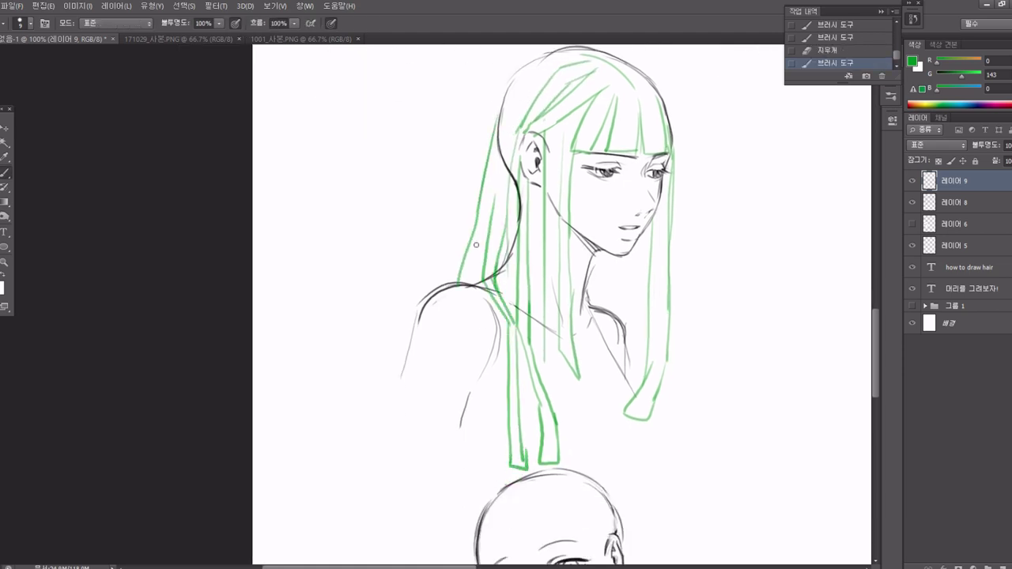
Add more green left strands, a curve near the neck, and a right-side hair stroke.
drag(483, 230, 469, 288)
drag(478, 220, 463, 283)
drag(455, 262, 445, 282)
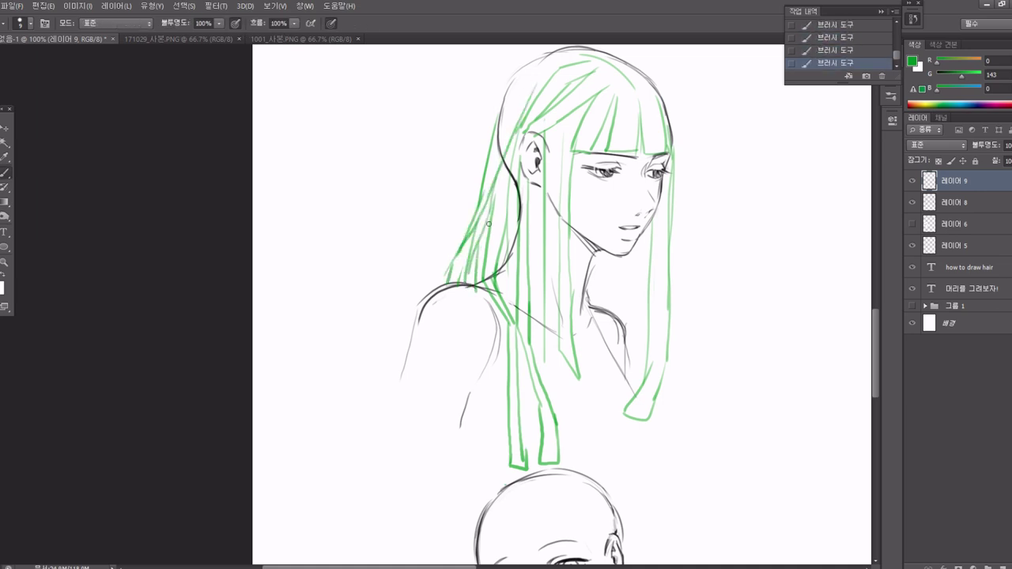
scroll(489, 224, down, 1)
scroll(576, 287, up, 1)
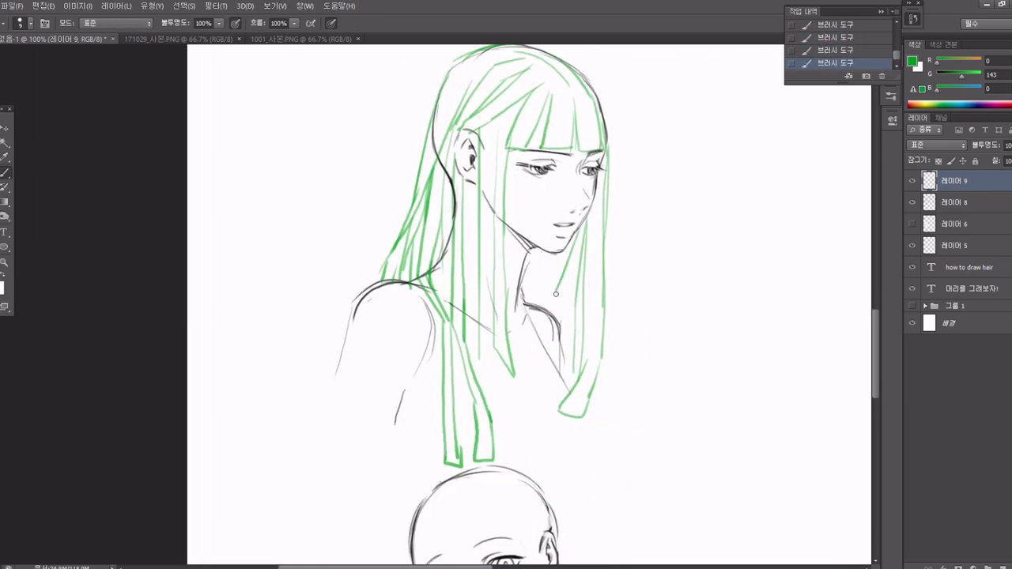
drag(521, 300, 559, 277)
drag(580, 229, 564, 399)
scroll(554, 316, down, 1)
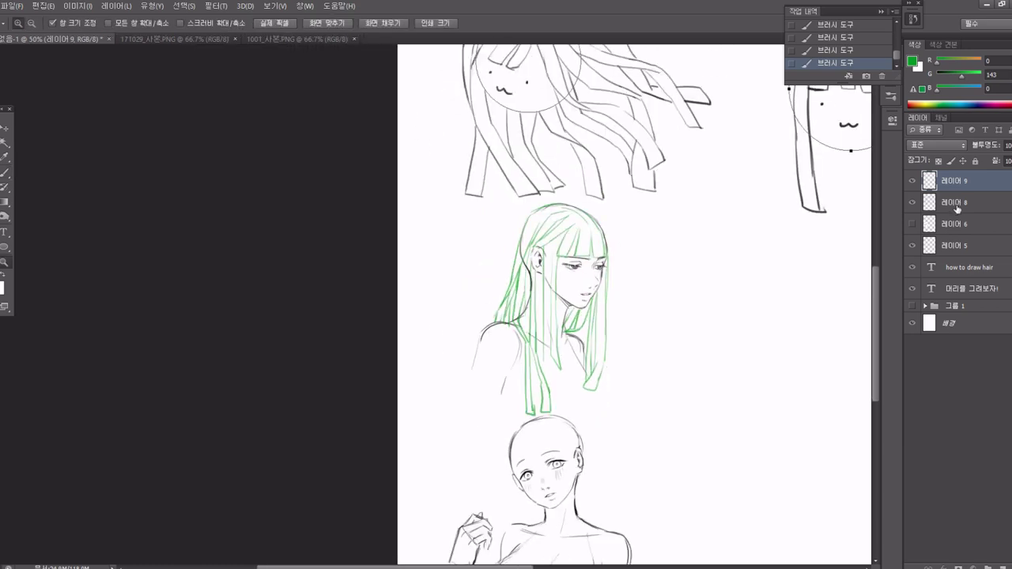
scroll(474, 317, down, 1)
Copy the green-haired figure to the right and fade the copy to 50% opacity.
key(l)
drag(514, 193, 427, 393)
key(ctrl+d)
drag(478, 261, 655, 260)
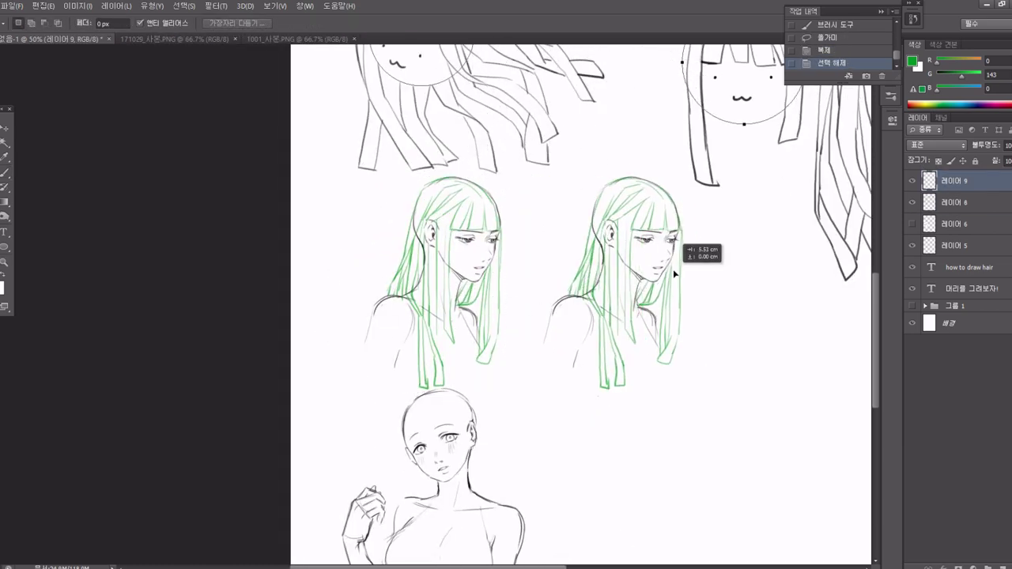
key(5)
On a new layer, draw dark-red detail strands over the copy's bangs.
key(ctrl+shift+alt+n)
click(652, 213)
key(b)
key(d)
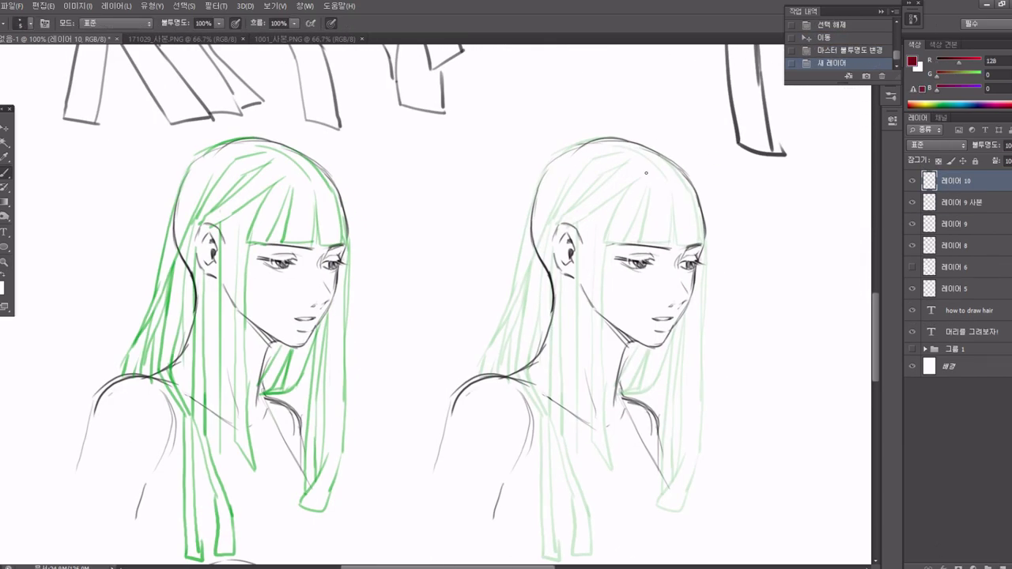
drag(661, 187, 656, 241)
mouse_move(672, 186)
mouse_down()
mouse_move(666, 245)
mouse_move(637, 252)
mouse_up()
drag(642, 196, 631, 254)
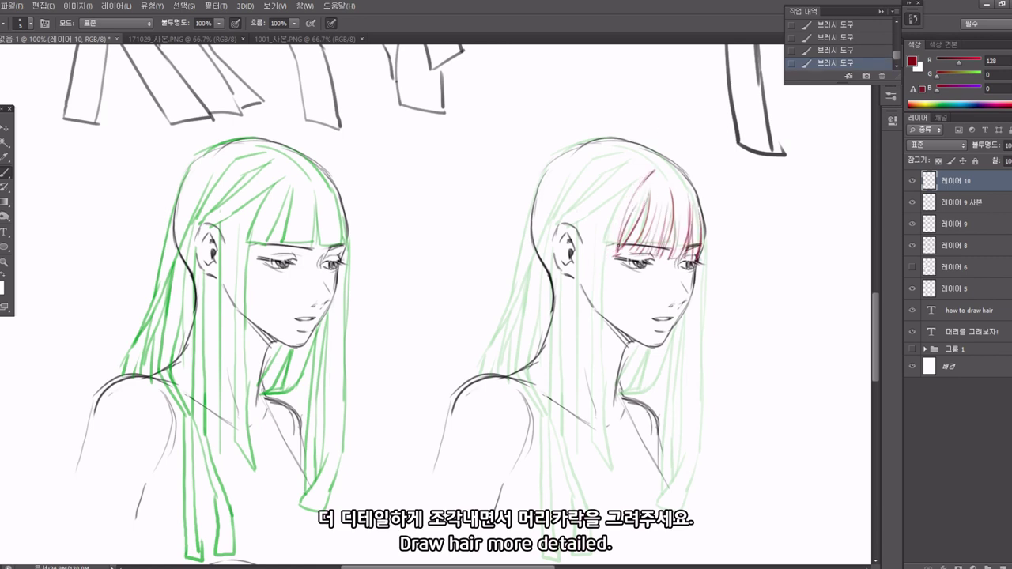
scroll(611, 213, down, 1)
drag(632, 163, 565, 199)
drag(591, 142, 549, 217)
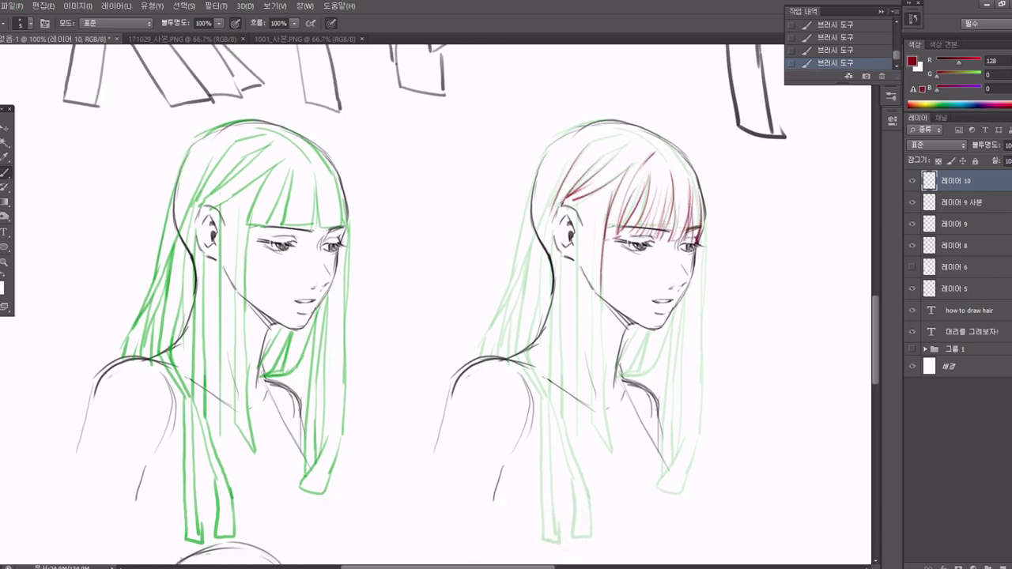
scroll(548, 175, down, 2)
Paste the right head's lineart in place and fade it to 20% opacity.
key(alt+bracketleft)
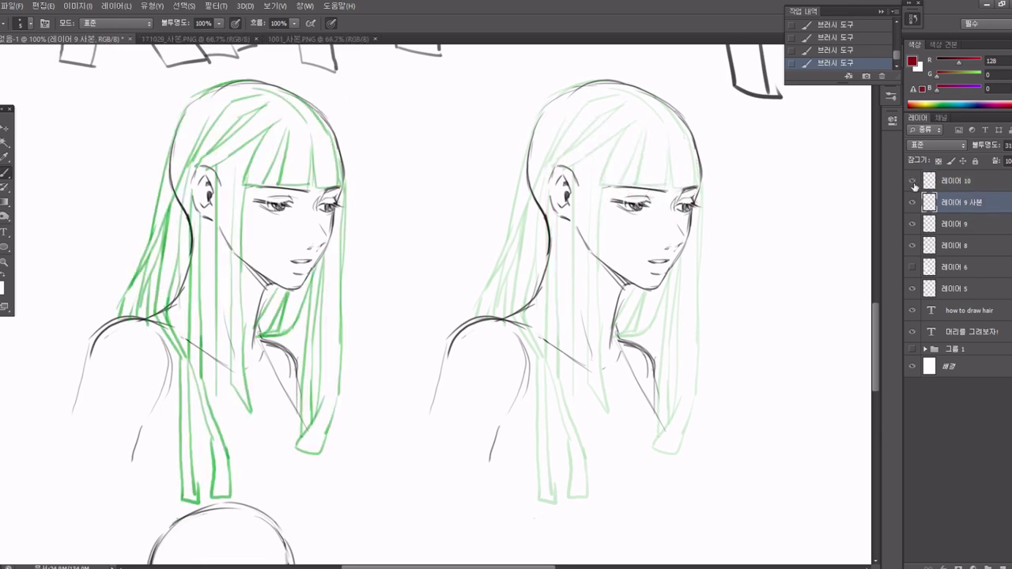
key(alt+bracketleft)
key(alt+bracketleft)
key(l)
drag(730, 181, 738, 170)
key(ctrl+shift+v)
key(3)
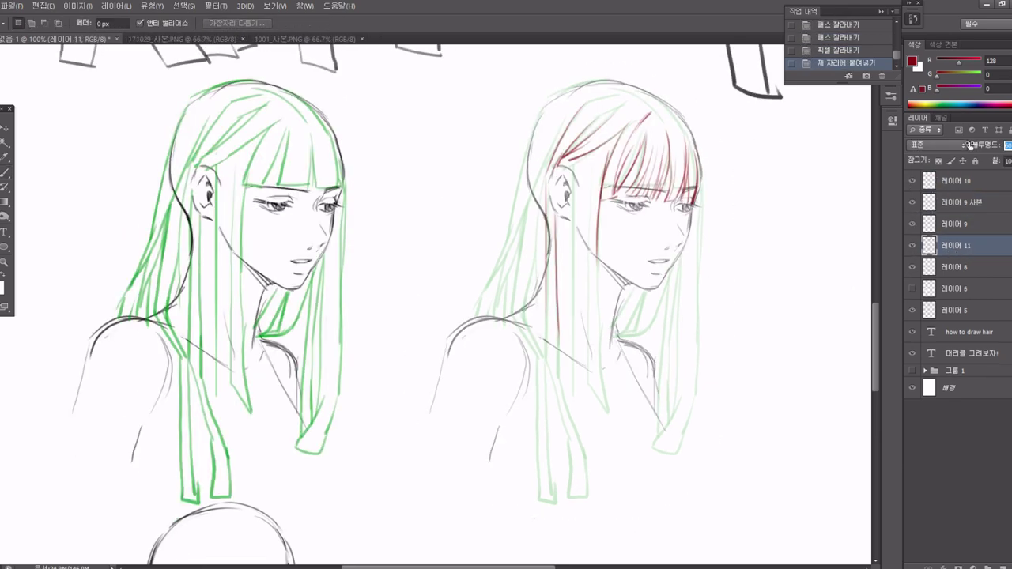
key(2)
On Layer 10, paint long straight dark-red strands down the right head.
click(957, 202)
click(960, 184)
key(b)
drag(575, 168, 578, 324)
drag(595, 248, 599, 386)
drag(578, 302, 594, 425)
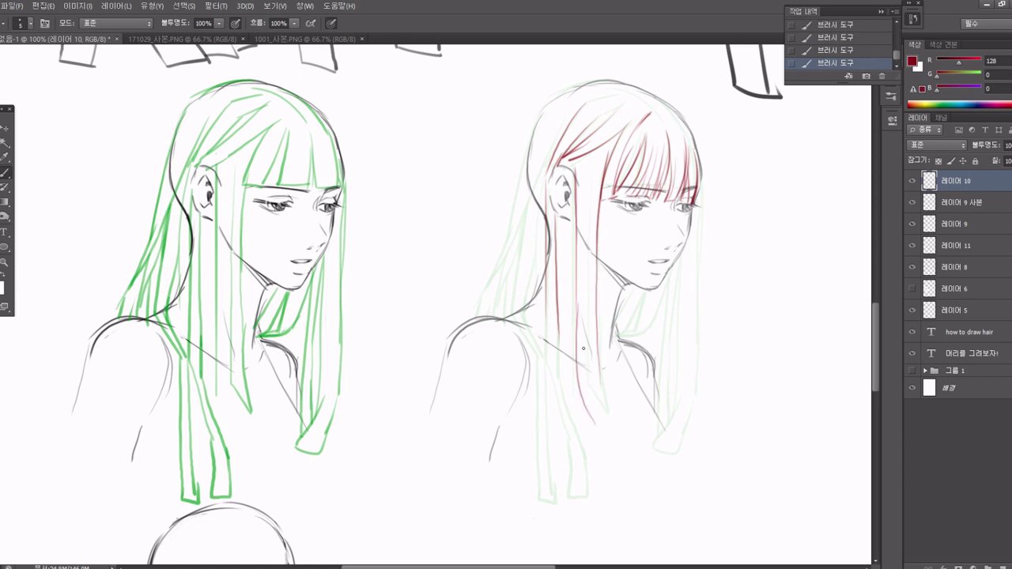
drag(558, 125, 491, 283)
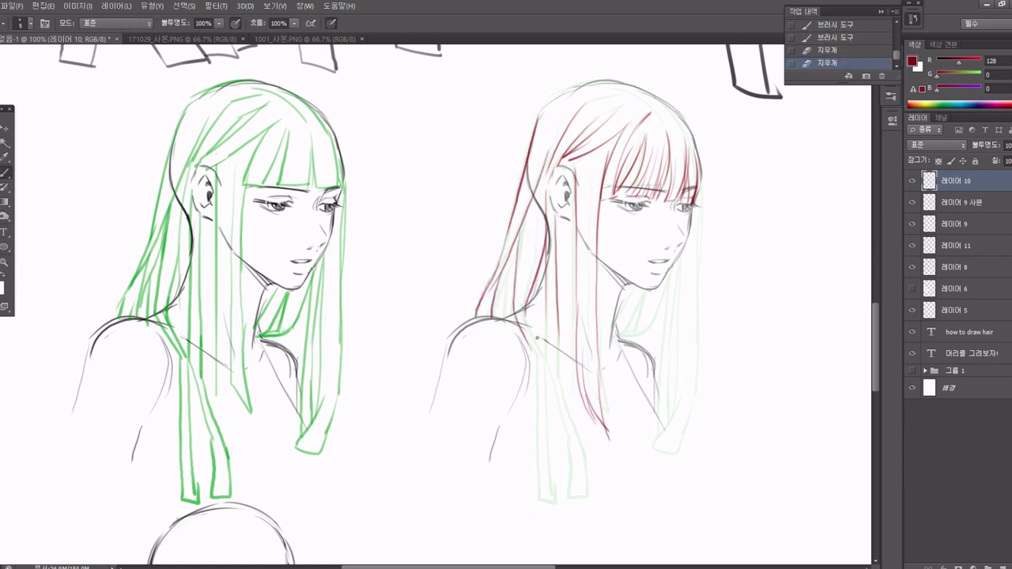
drag(509, 267, 515, 316)
Redo the dark-red strand along the right head's left edge.
scroll(534, 136, down, 2)
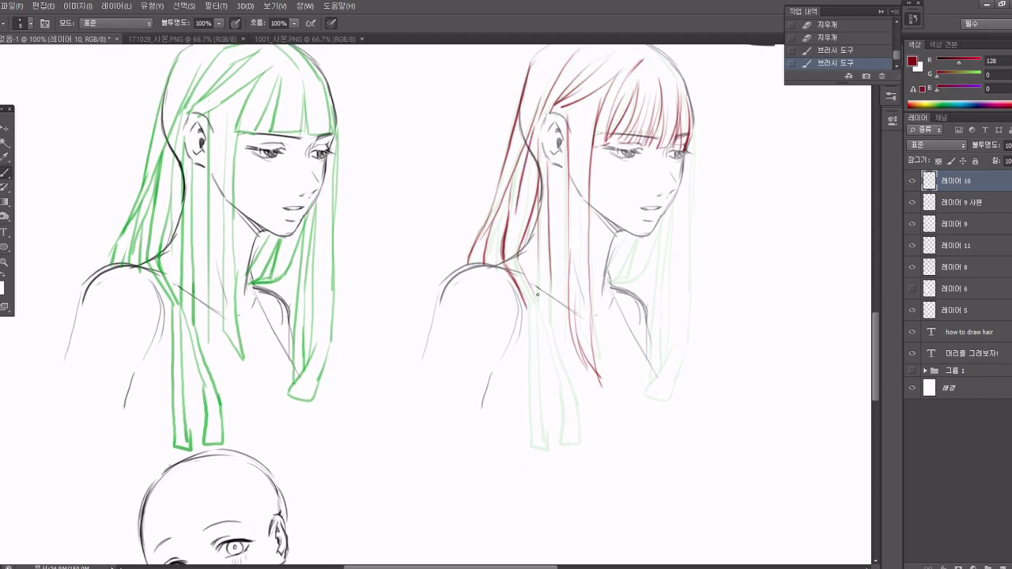
scroll(537, 294, down, 3)
drag(536, 233, 526, 362)
scroll(523, 195, up, 1)
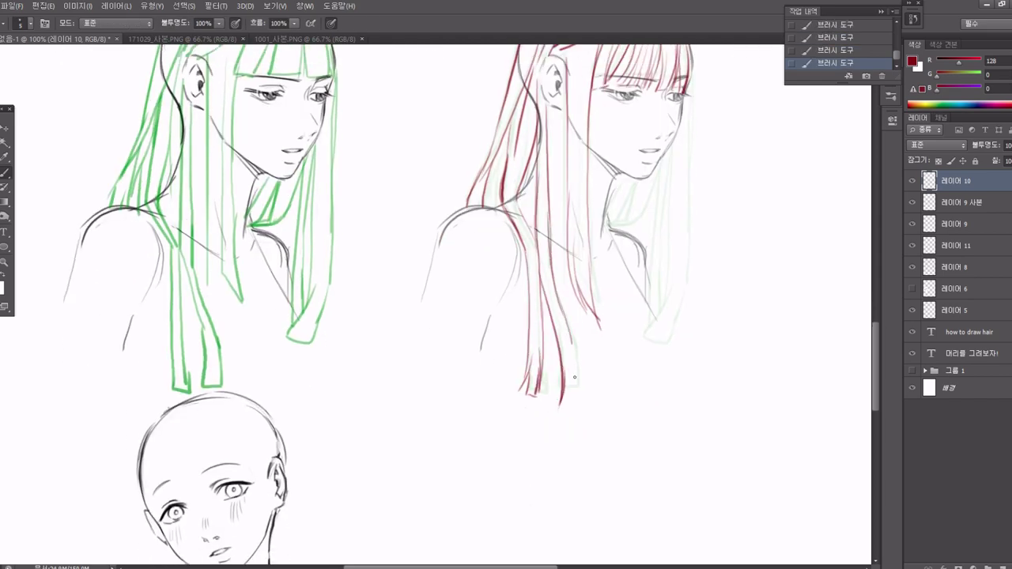
scroll(481, 301, up, 6)
key(ctrl+z)
drag(509, 160, 484, 241)
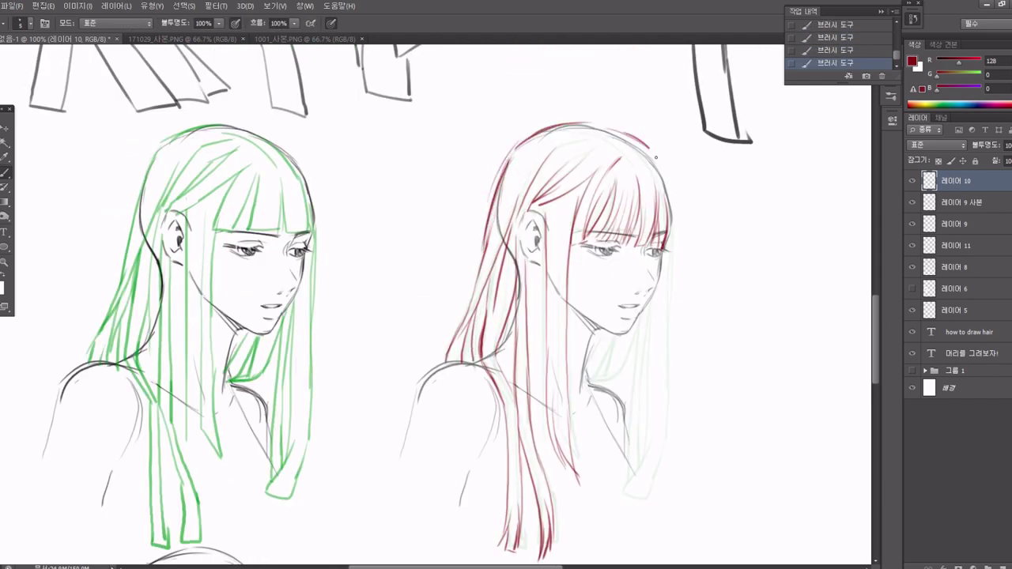
Try a strand along the lower hair, undo it, and zoom out.
scroll(655, 157, down, 1)
scroll(578, 266, down, 2)
scroll(575, 285, down, 1)
scroll(574, 296, down, 1)
key(ctrl+z)
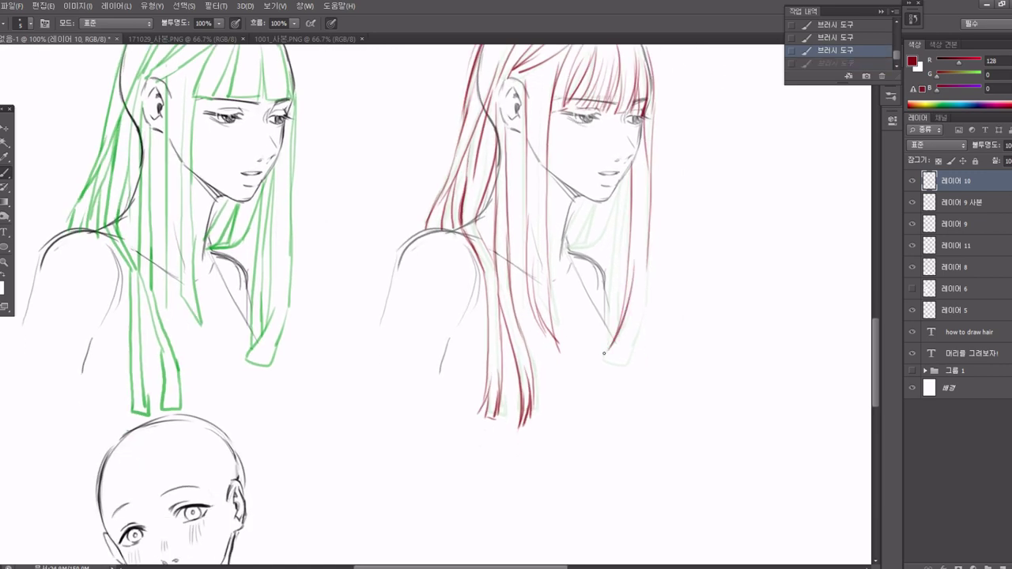
mouse_move(604, 353)
mouse_down()
mouse_move(630, 331)
mouse_move(618, 219)
mouse_up()
key(ctrl+z)
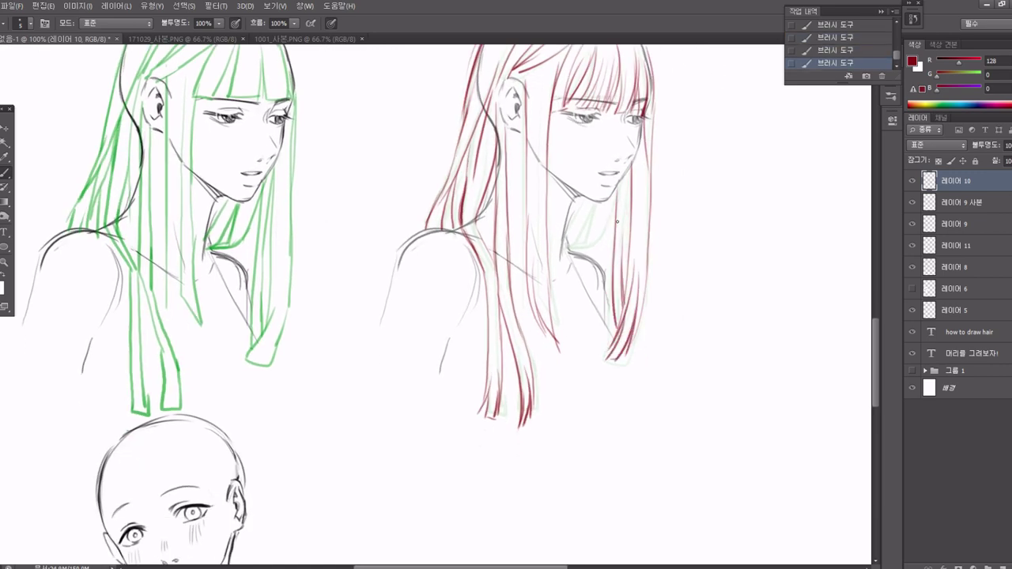
key(ctrl+minus)
key(ctrl+minus)
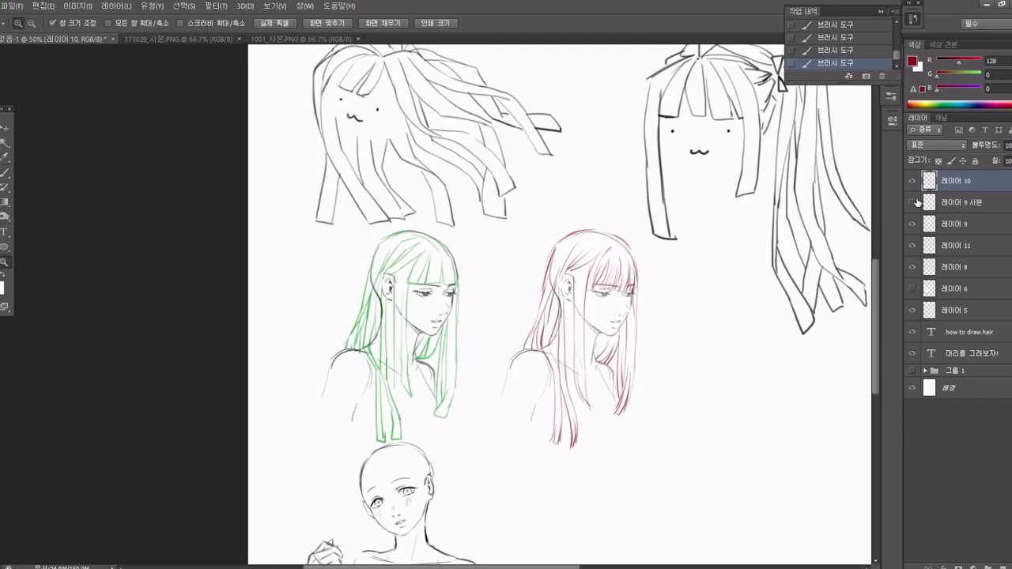
Zoom and pan to the hair sketches and show the Paths panel.
click(580, 264)
key(b)
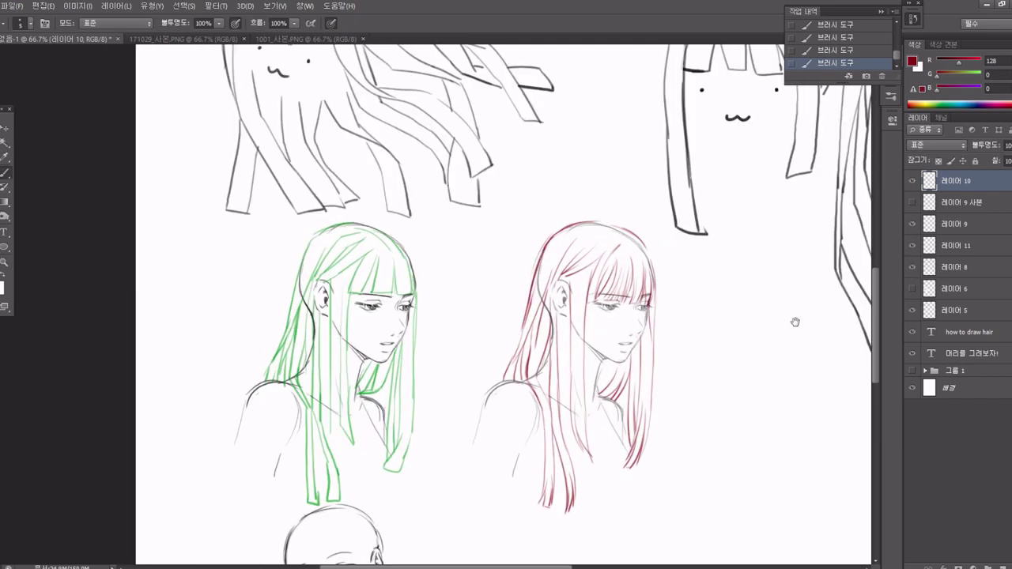
drag(795, 322, 760, 293)
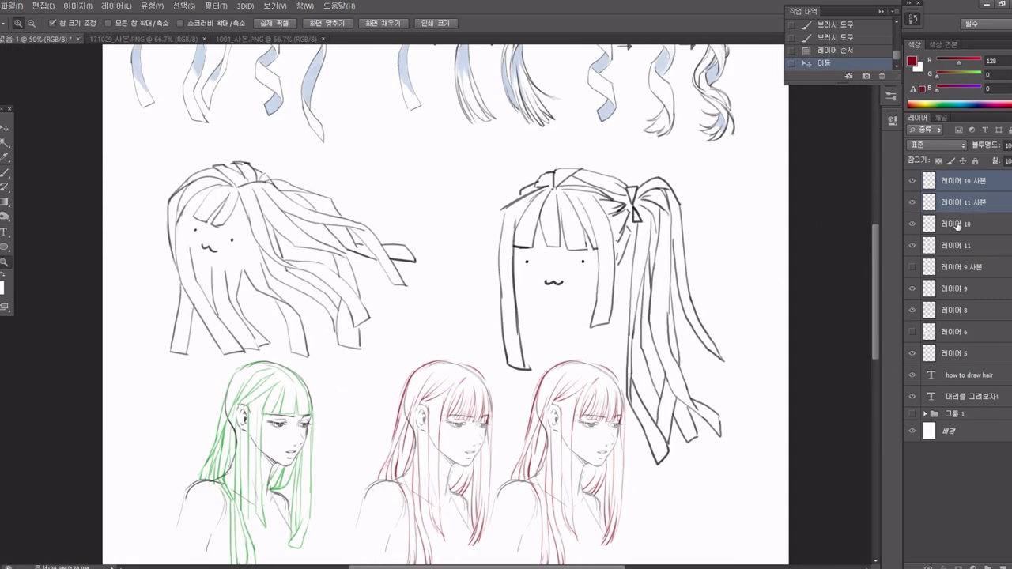
click(305, 5)
click(340, 227)
Draw yellow-green guide circles around both cartoon heads on a new layer.
key(u)
drag(169, 185, 265, 275)
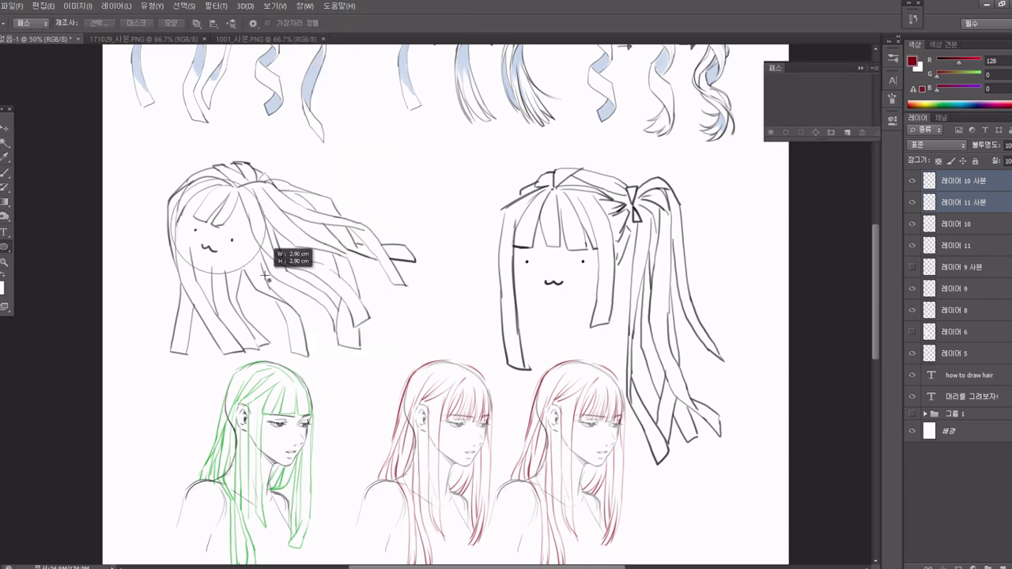
key(ctrl+alt+shift+n)
click(932, 104)
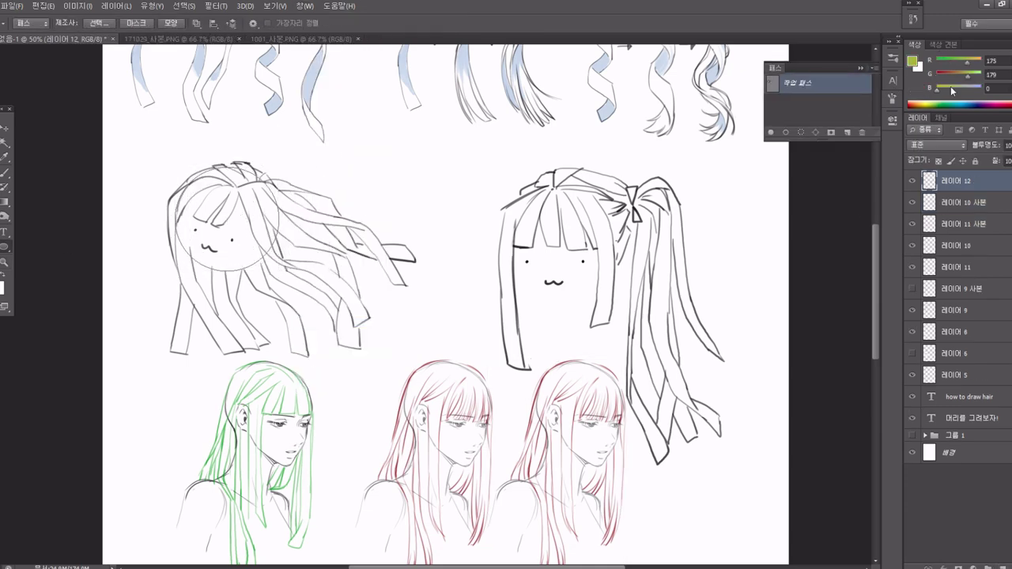
drag(502, 316, 640, 179)
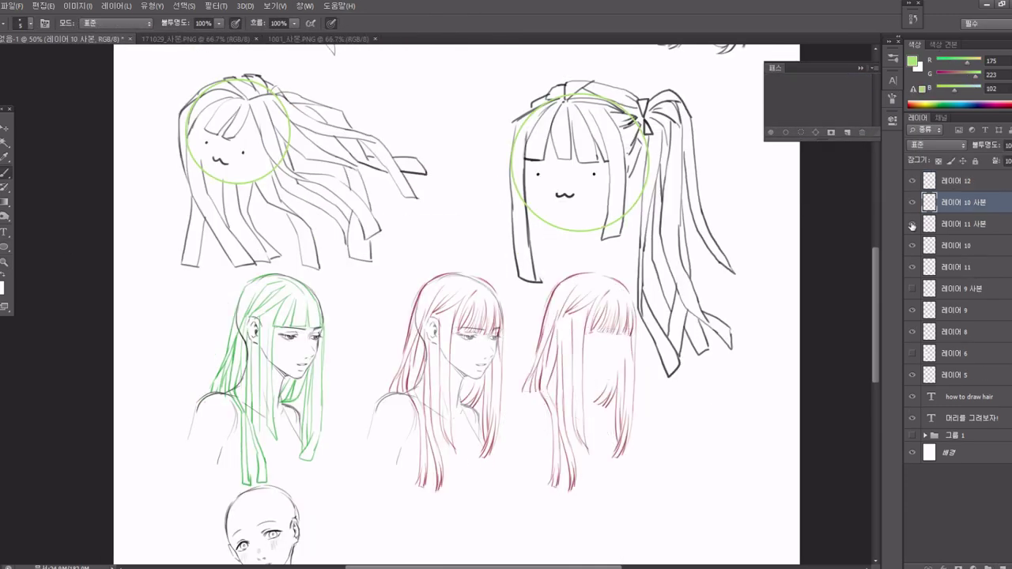
Hide the third figure's face lineart and start a free transform on the lineart layer.
click(912, 227)
click(957, 333)
key(ctrl+t)
Ink the first black bang strands and long strands running down toward the shoulders.
drag(743, 238, 776, 258)
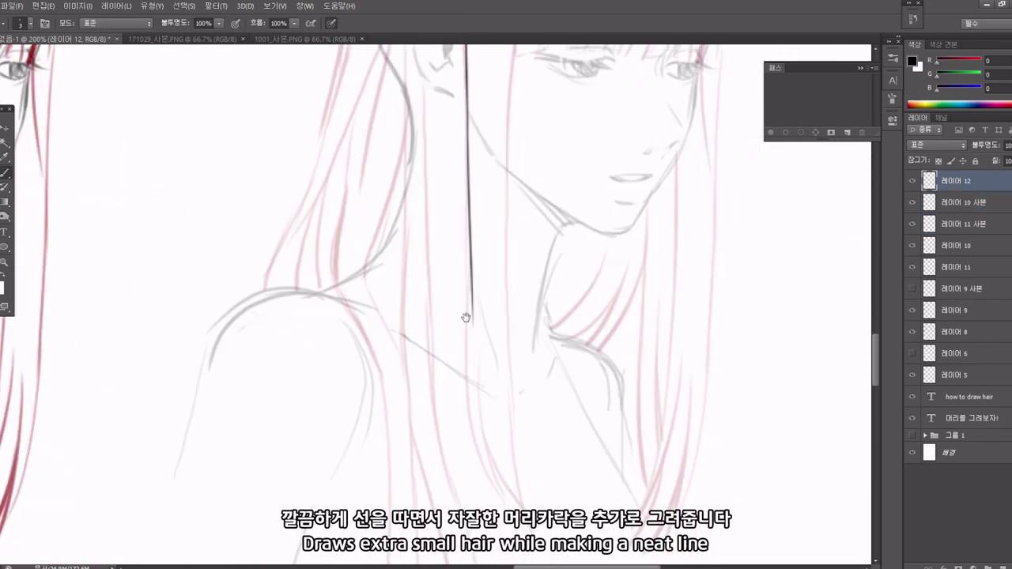
mouse_move(465, 317)
mouse_down()
mouse_move(452, 229)
mouse_move(484, 431)
mouse_up()
drag(480, 127, 474, 422)
drag(524, 150, 486, 265)
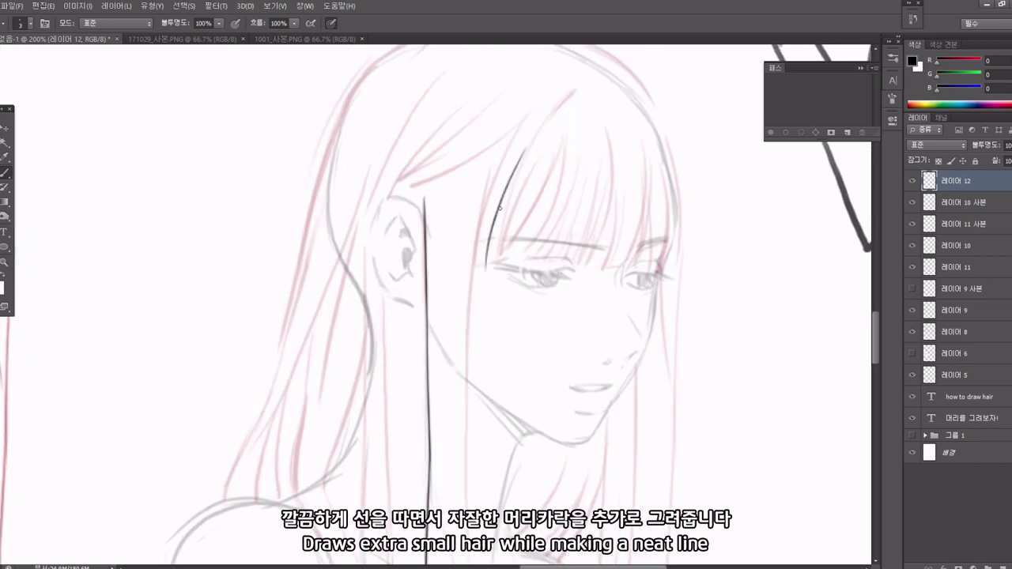
drag(507, 159, 468, 338)
scroll(468, 339, down, 2)
drag(466, 74, 463, 339)
drag(467, 190, 474, 423)
scroll(474, 423, down, 2)
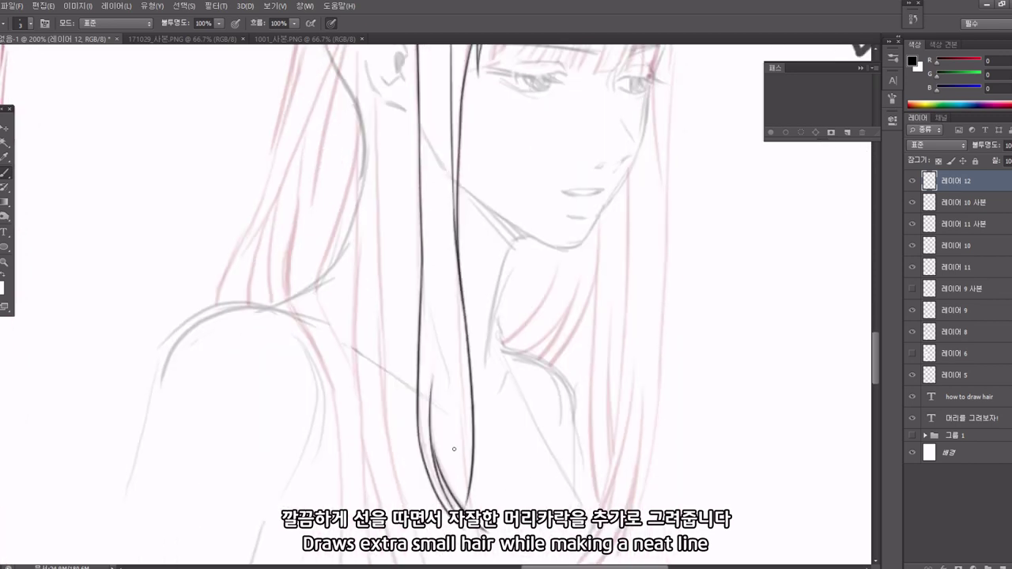
Erase part of the right hair line, then return to the brush.
mouse_move(455, 340)
mouse_down()
mouse_move(478, 494)
mouse_move(473, 463)
mouse_up()
key(e)
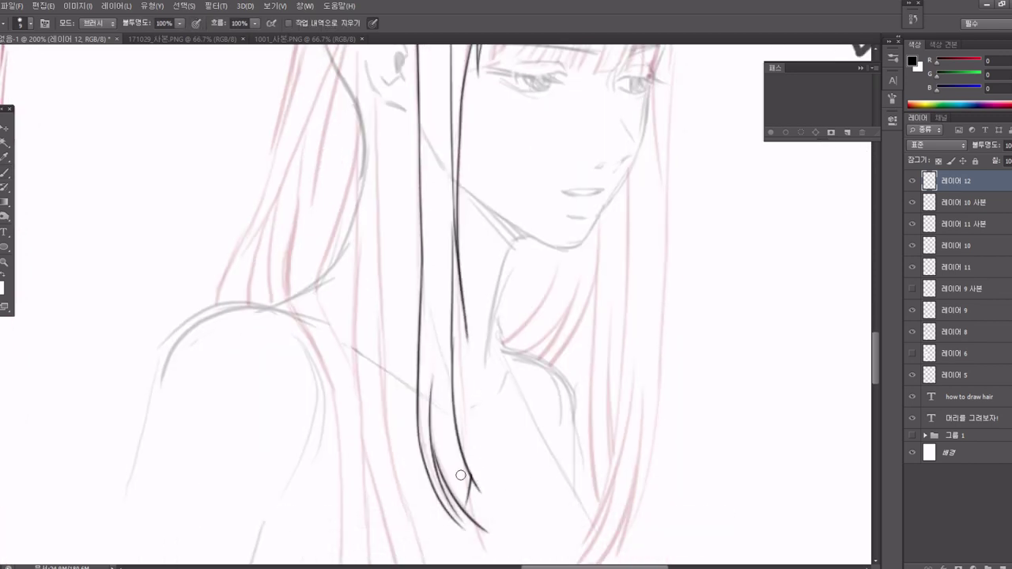
key(b)
scroll(463, 484, up, 2)
scroll(562, 201, up, 1)
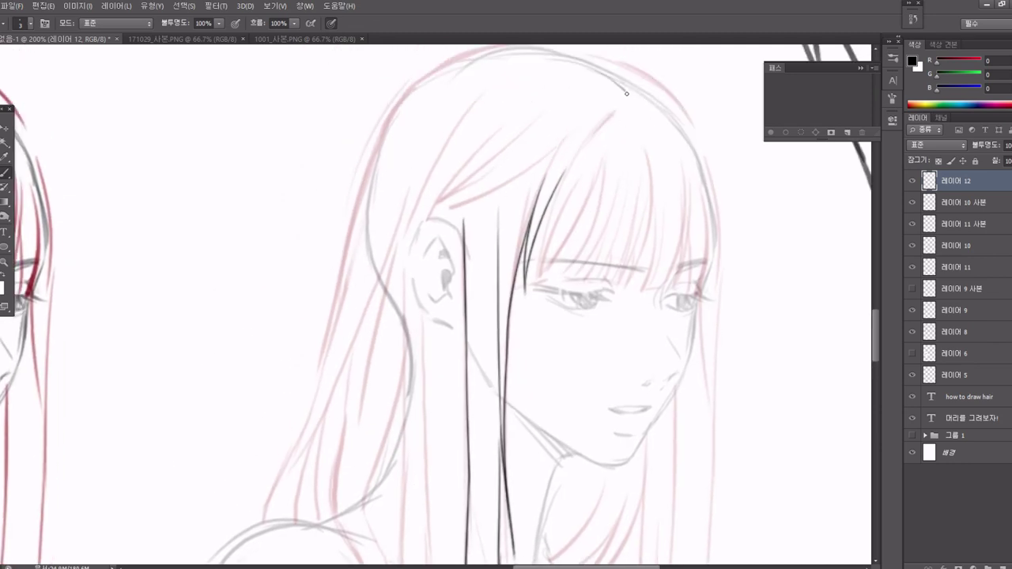
Ink the curved bang strokes across the right side of the fringe.
drag(627, 94, 549, 226)
scroll(552, 219, right, 2)
drag(564, 115, 545, 275)
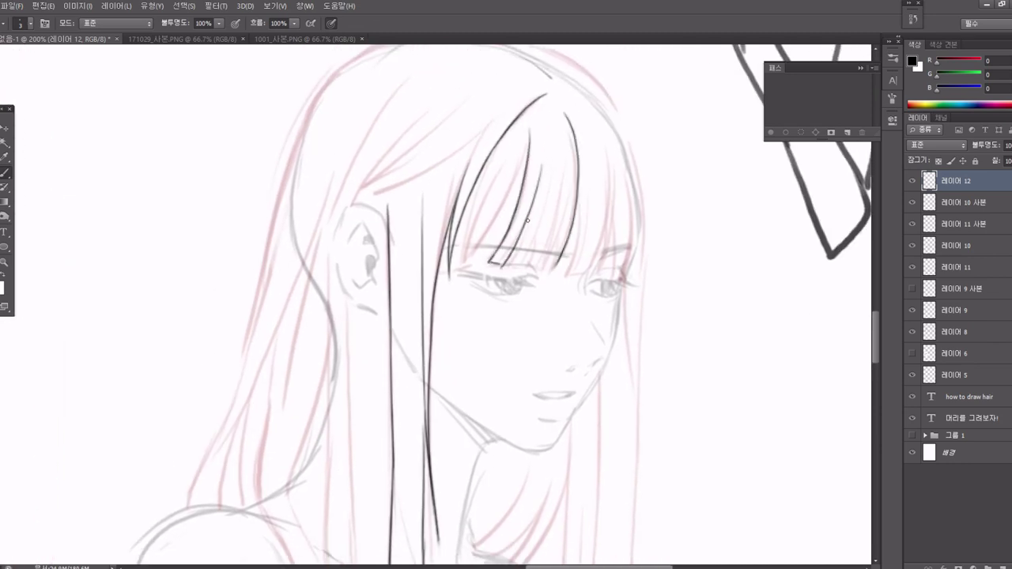
drag(543, 164, 512, 265)
drag(557, 169, 531, 263)
drag(589, 187, 567, 271)
drag(613, 163, 594, 267)
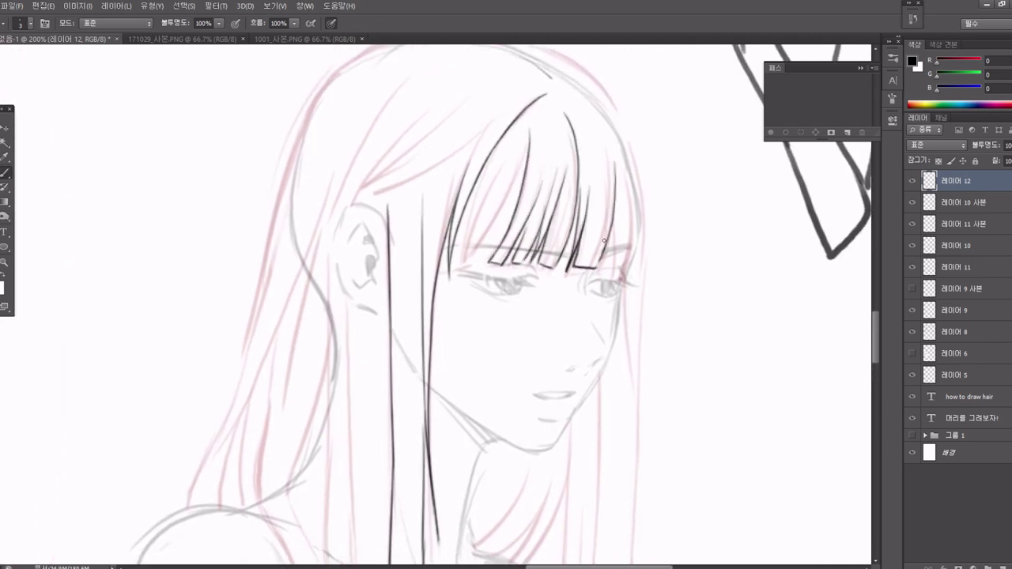
drag(603, 135, 608, 243)
key(ctrl+z)
Ink the left bang strokes and a line under the bangs, and darken the jaw and neck.
drag(528, 155, 473, 269)
mouse_move(484, 207)
mouse_down()
mouse_move(457, 267)
mouse_move(484, 168)
mouse_up()
drag(478, 165, 518, 167)
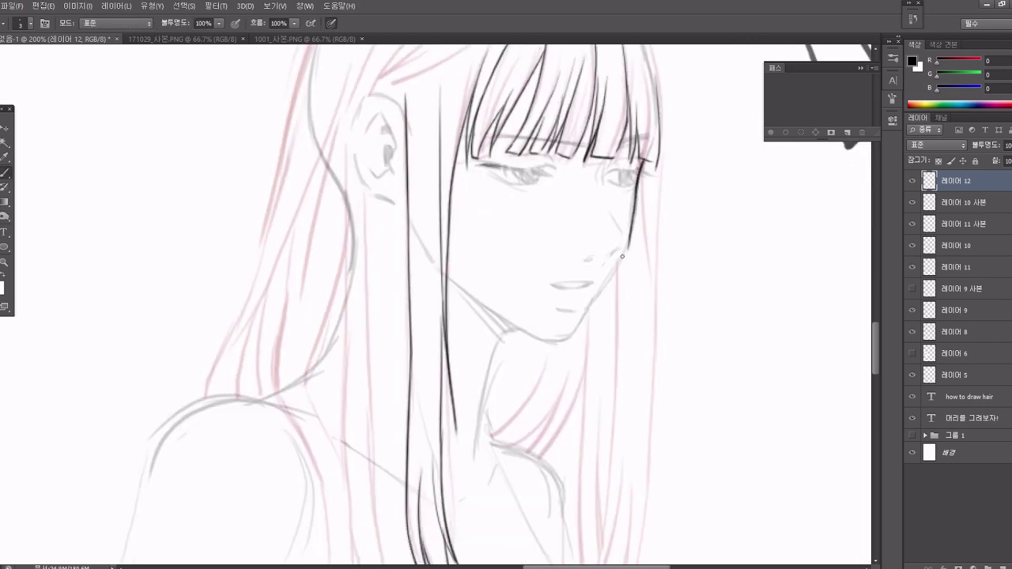
drag(497, 331, 570, 340)
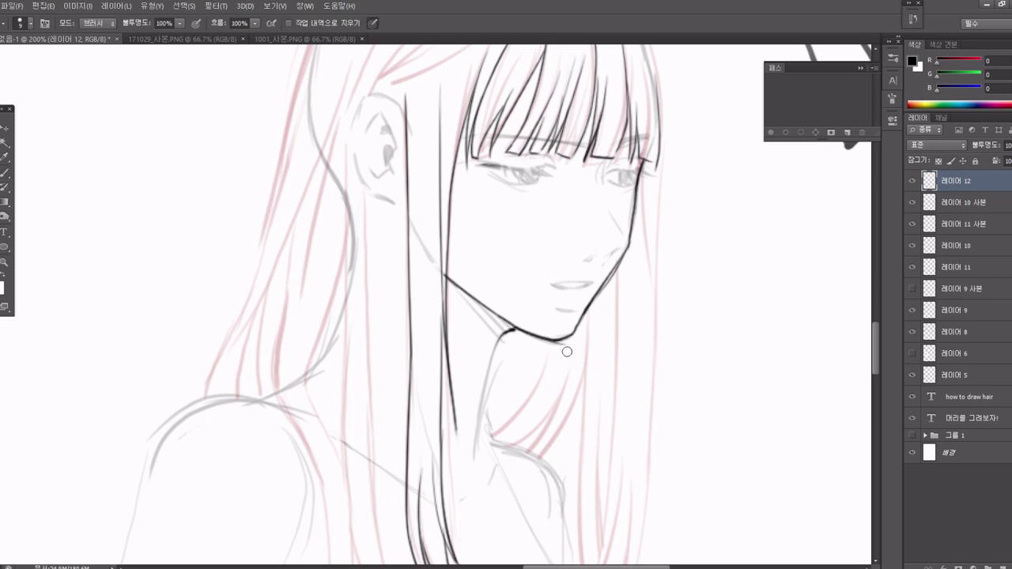
drag(503, 339, 479, 438)
Redo a strand near the top of the head and add strands down the left side.
scroll(435, 380, up, 3)
drag(535, 119, 418, 228)
key(ctrl+z)
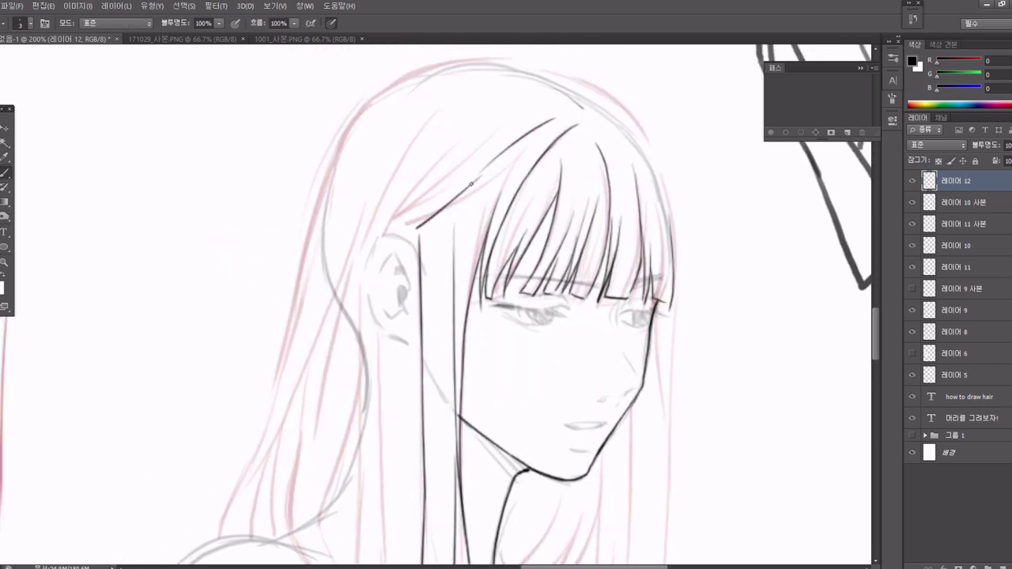
drag(455, 318, 501, 303)
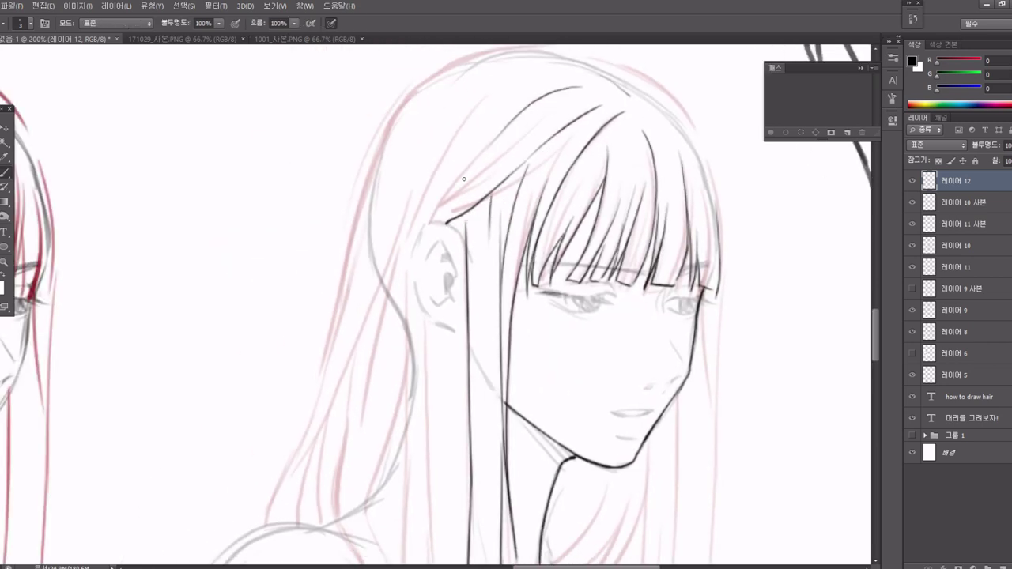
scroll(462, 122, down, 3)
drag(427, 128, 416, 299)
mouse_move(448, 186)
mouse_down()
mouse_move(451, 410)
mouse_move(446, 253)
mouse_move(480, 324)
mouse_up()
scroll(455, 238, down, 3)
Ink five long dark strands flowing past the shoulder.
drag(427, 95, 432, 296)
drag(465, 466, 429, 362)
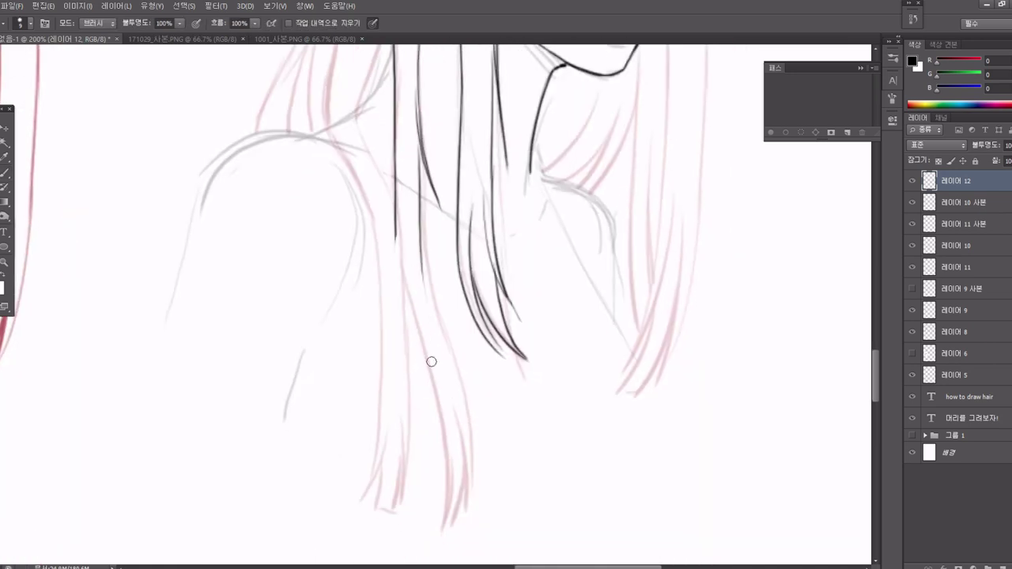
drag(396, 221, 437, 372)
drag(422, 266, 470, 446)
drag(422, 315, 448, 498)
Erase the stray ends of the long strands and touch up one strand with the brush.
key(e)
drag(470, 392, 443, 514)
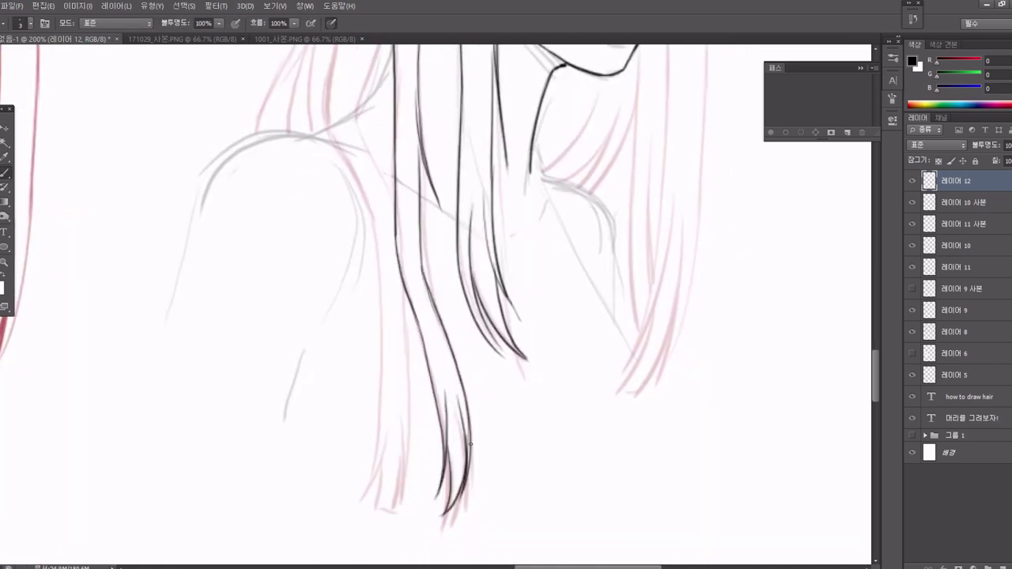
scroll(442, 474, up, 3)
scroll(449, 481, down, 2)
drag(423, 245, 456, 467)
key(b)
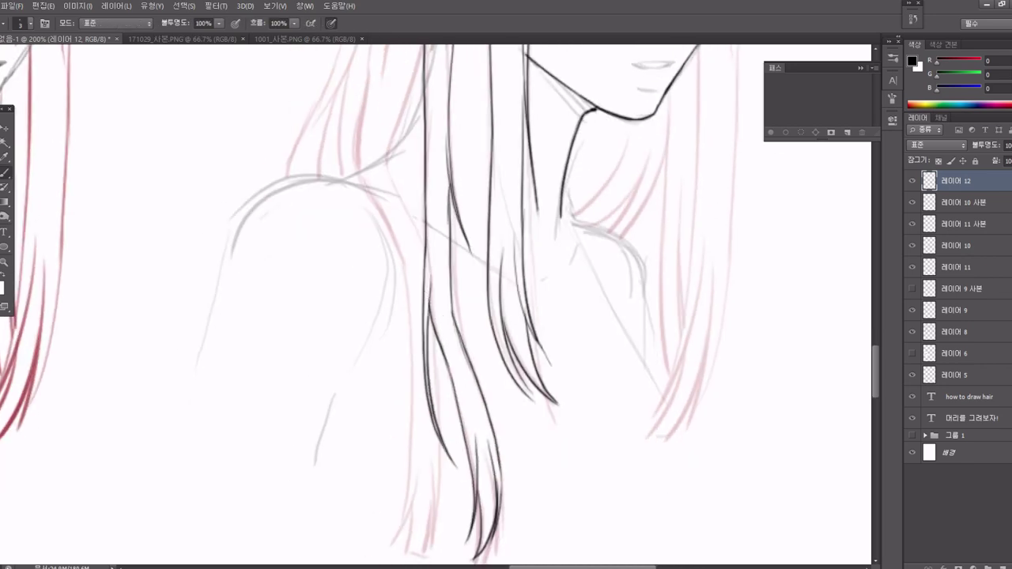
drag(442, 184, 451, 371)
scroll(459, 356, up, 4)
scroll(458, 356, up, 1)
Draw dark strands from beside the ear down the hair's left edge to the shoulder.
drag(477, 215, 442, 361)
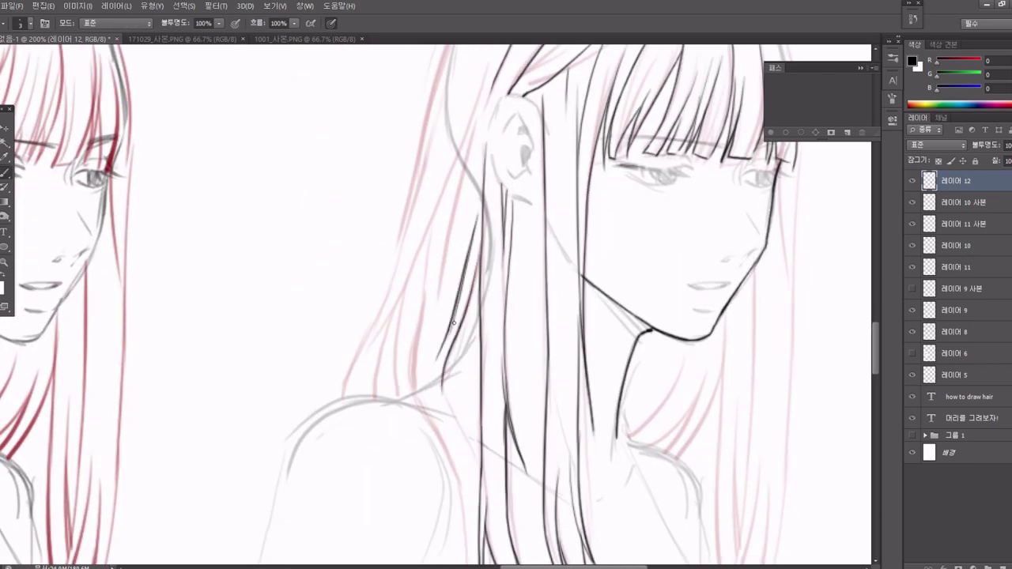
scroll(451, 223, down, 2)
scroll(474, 198, up, 3)
scroll(474, 197, left, 3)
scroll(514, 158, down, 1)
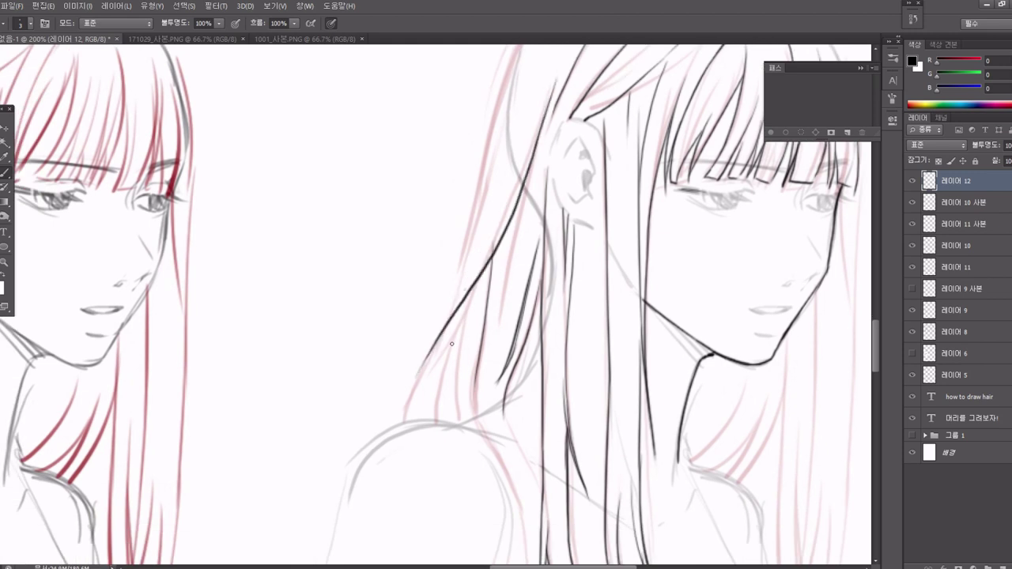
mouse_move(525, 164)
mouse_down()
mouse_move(440, 419)
mouse_move(380, 439)
mouse_up()
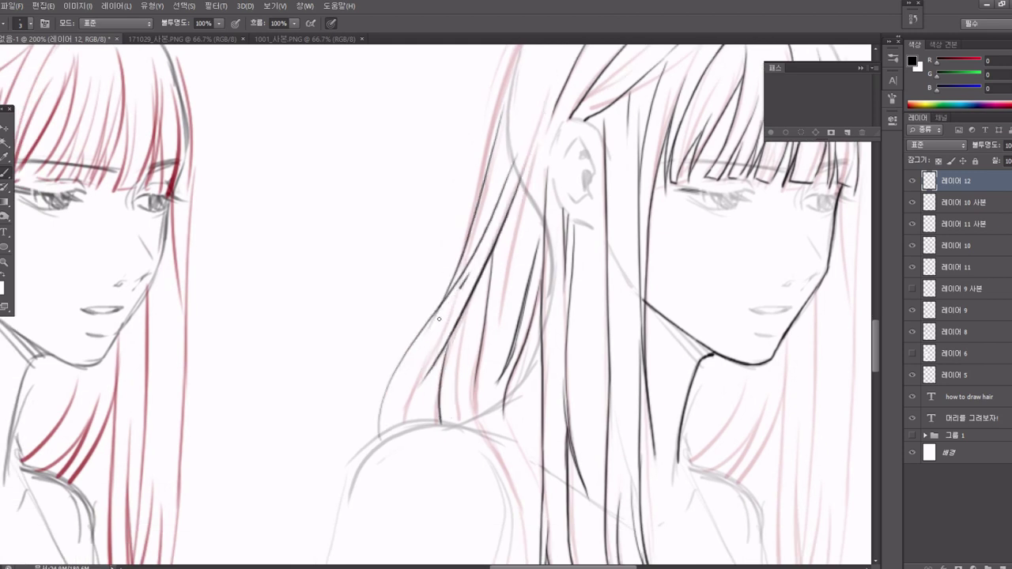
mouse_move(439, 319)
mouse_down()
mouse_move(381, 431)
mouse_move(404, 431)
mouse_up()
key(ctrl+z)
drag(443, 316, 405, 399)
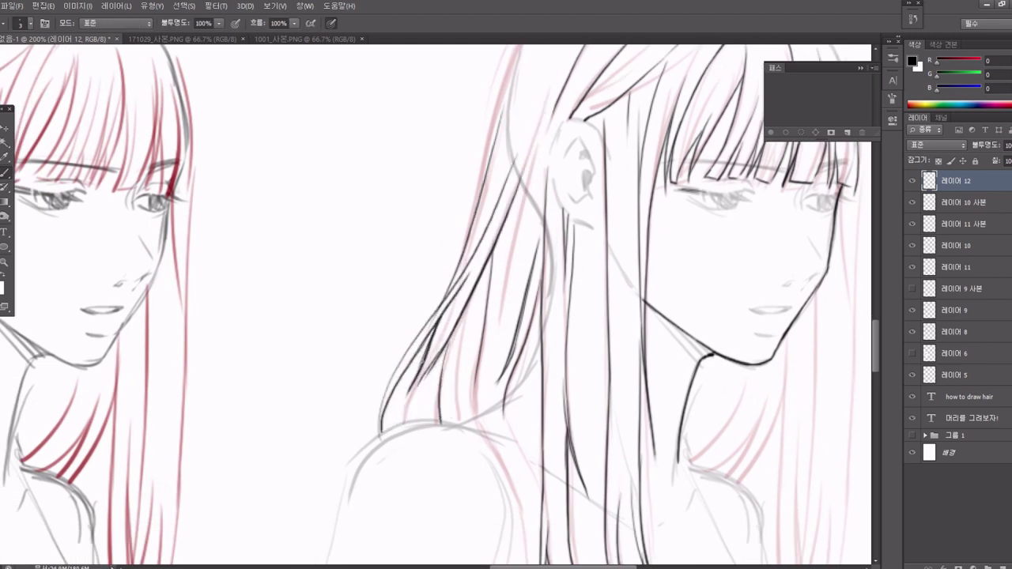
drag(425, 354, 401, 425)
Review the hair zoomed out and add a couple more strands.
mouse_move(439, 308)
mouse_down()
mouse_move(324, 386)
mouse_move(289, 329)
mouse_up()
key(e)
key(b)
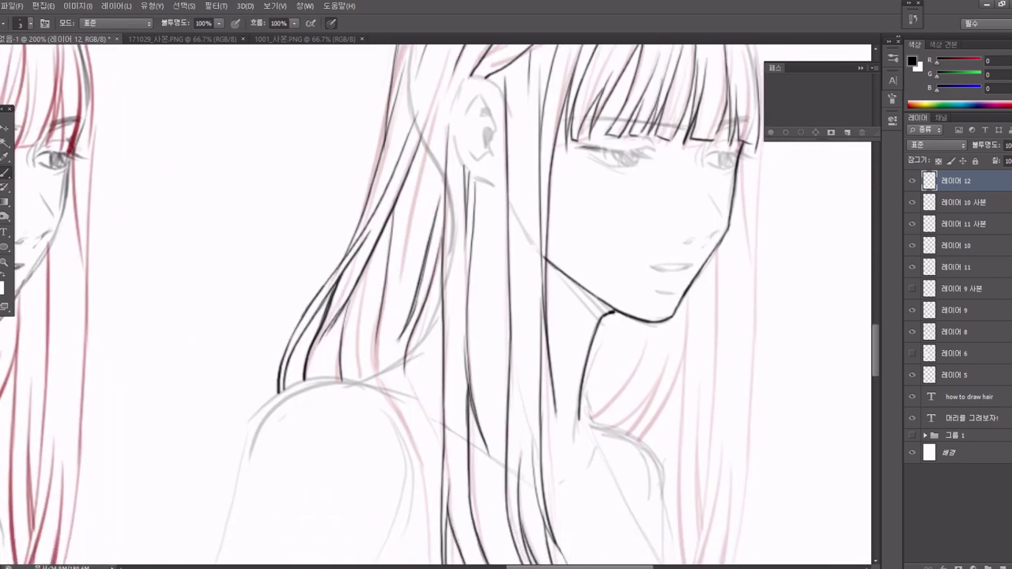
drag(366, 298, 353, 384)
scroll(391, 331, down, 2)
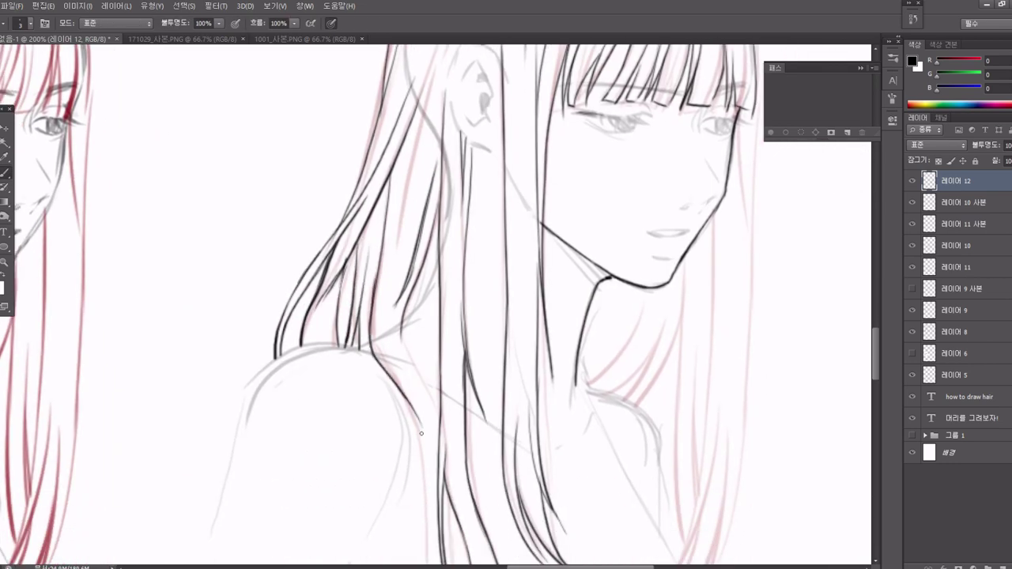
scroll(422, 434, down, 5)
mouse_move(466, 239)
mouse_down()
mouse_move(457, 401)
mouse_move(473, 273)
mouse_move(463, 375)
mouse_up()
scroll(475, 277, down, 5)
Extend the hair ends downward with strands near the shoulder.
drag(519, 262, 479, 378)
drag(511, 342, 502, 388)
drag(525, 267, 545, 373)
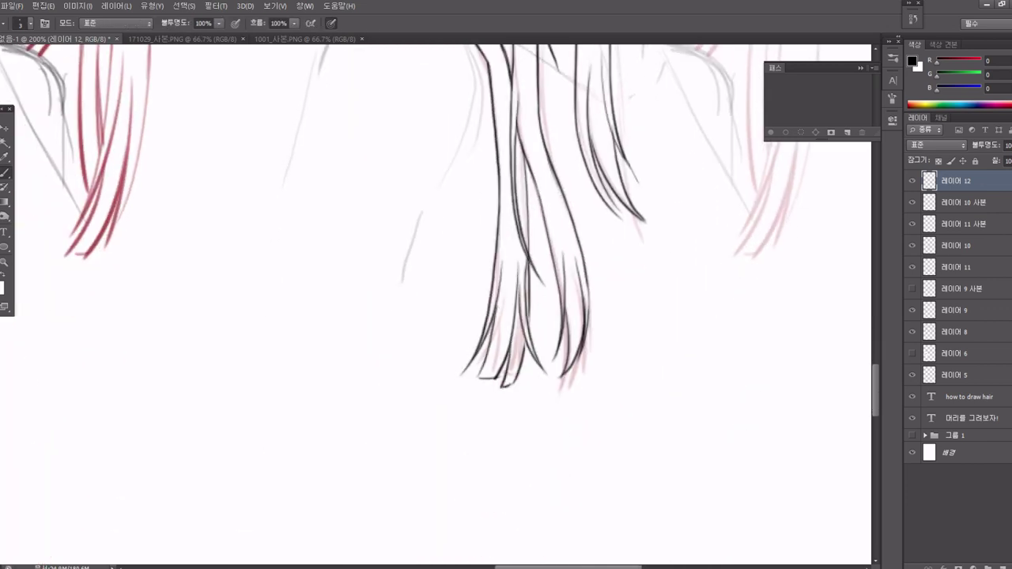
scroll(431, 237, up, 3)
scroll(431, 238, up, 3)
key(e)
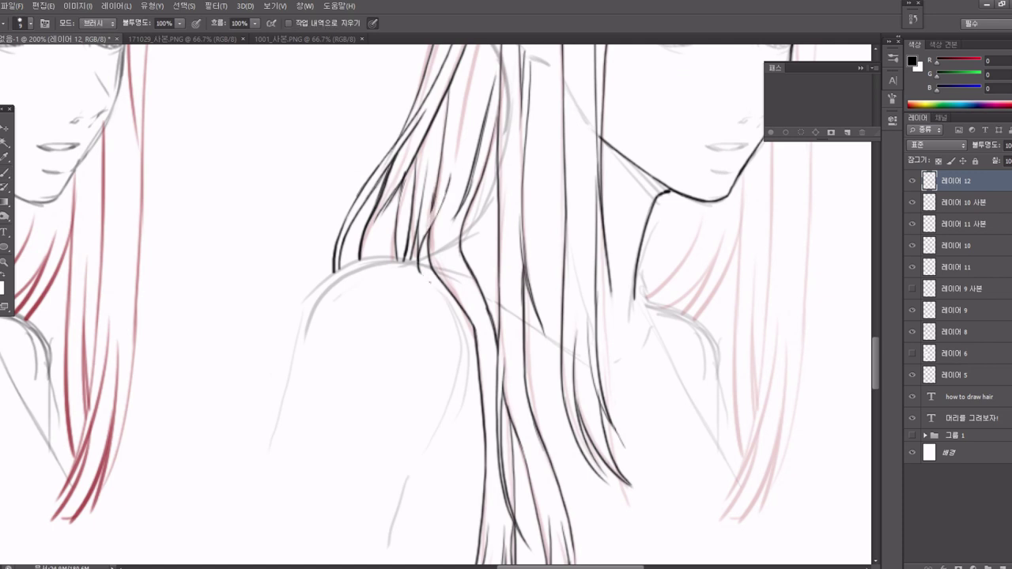
key(b)
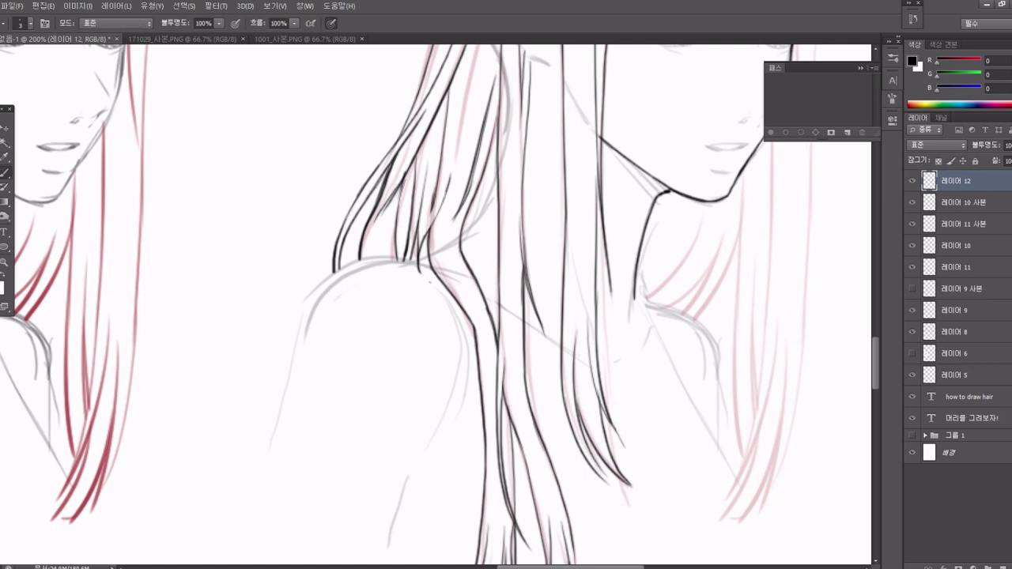
mouse_move(416, 185)
mouse_down()
mouse_move(479, 340)
mouse_move(537, 234)
mouse_up()
mouse_move(522, 399)
mouse_down()
mouse_move(479, 502)
mouse_move(491, 471)
mouse_up()
With the canvas zoomed and rotated, darken the hair's left outline, then reset the view upright.
key(z)
alt+click(521, 419)
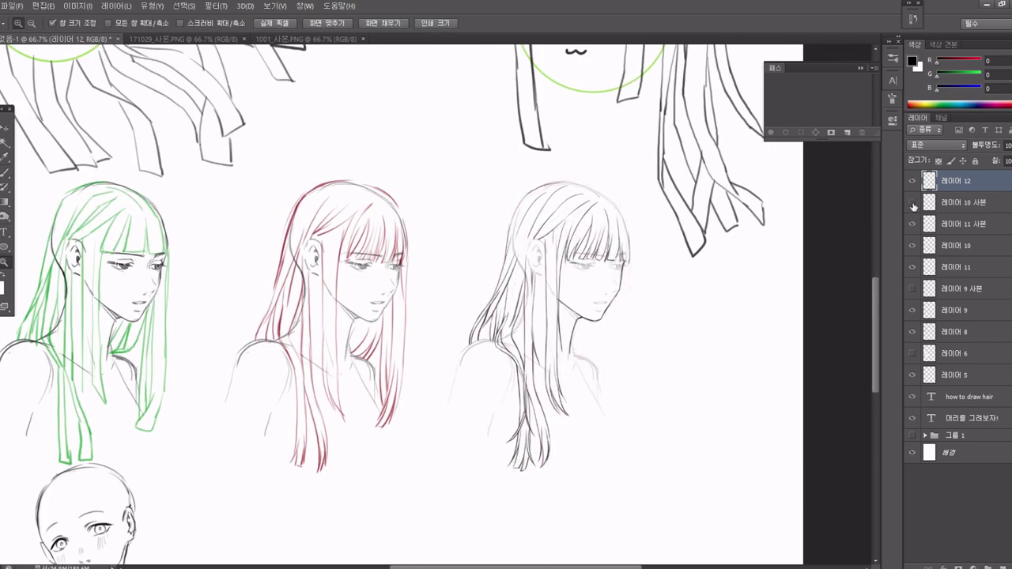
click(517, 238)
drag(506, 317, 440, 215)
key(e)
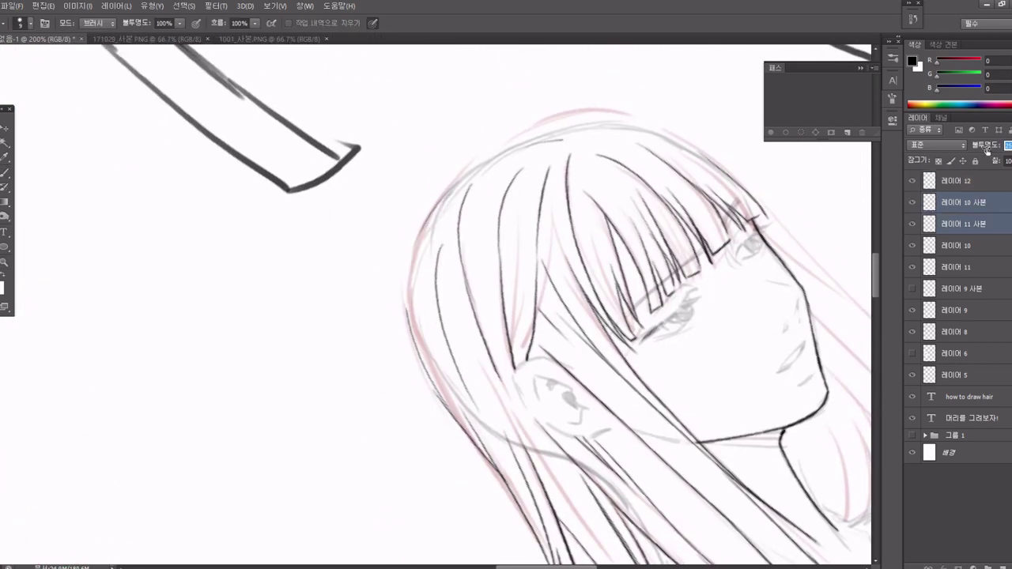
drag(466, 176, 405, 316)
mouse_move(406, 273)
mouse_down()
mouse_move(418, 370)
mouse_move(669, 368)
mouse_move(632, 312)
mouse_up()
key(r)
key(b)
key(e)
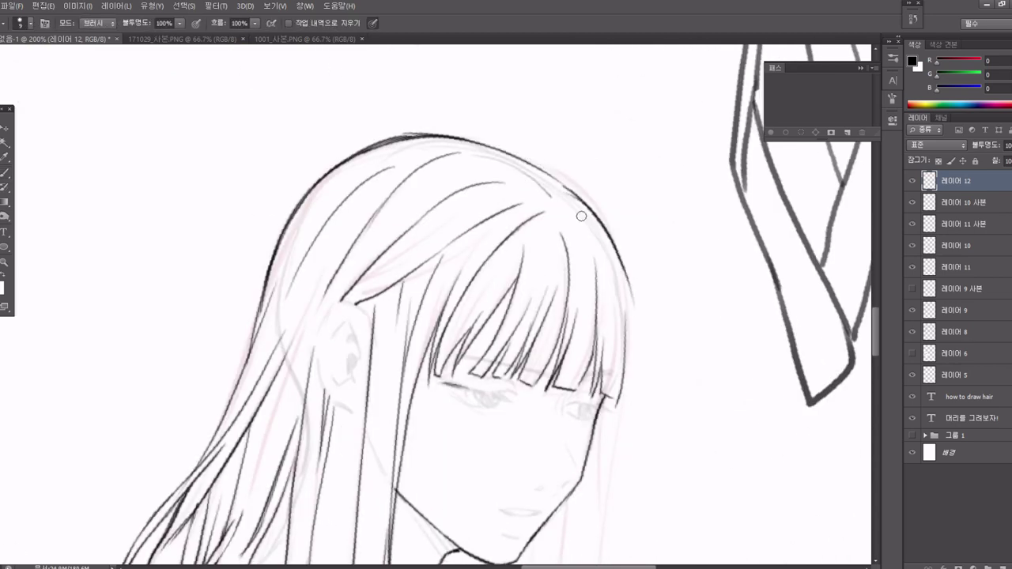
Ink dark strands down the hair's right side and below the chin, erasing a stray stroke.
mouse_move(608, 535)
mouse_down()
mouse_move(676, 162)
mouse_move(593, 166)
mouse_move(618, 411)
mouse_up()
key(b)
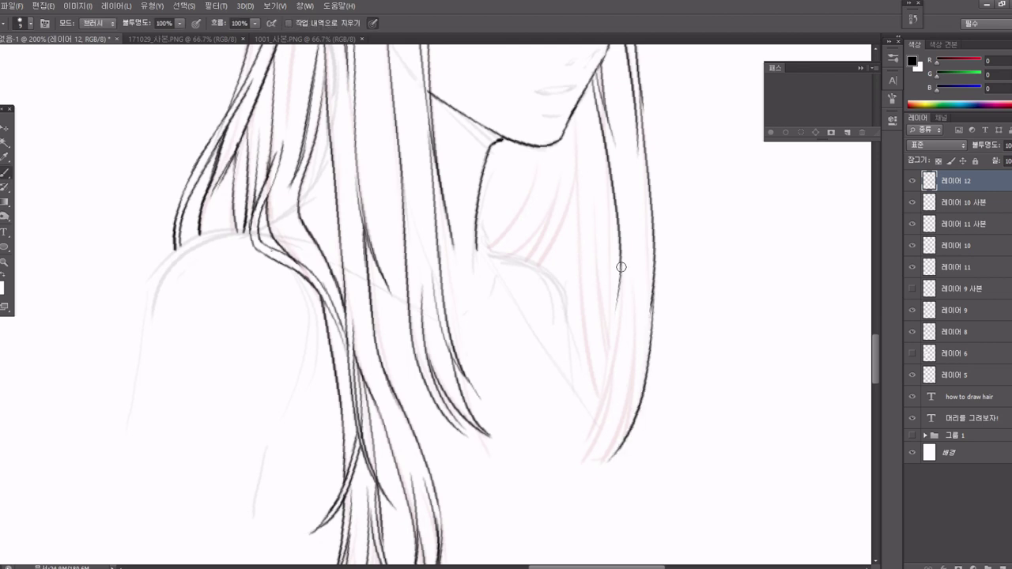
drag(620, 263, 574, 427)
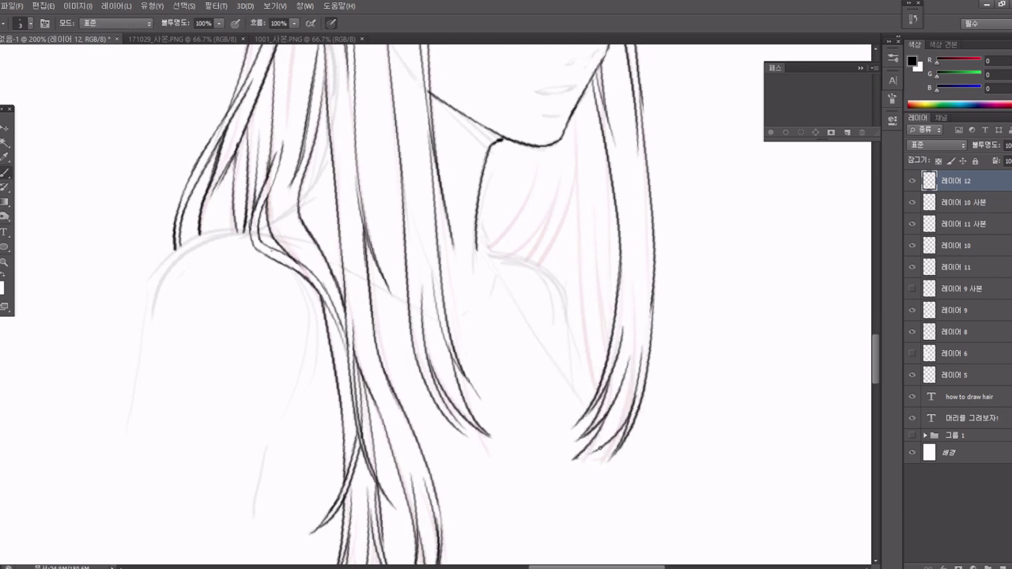
drag(525, 180, 539, 282)
key(ctrl+z)
drag(593, 230, 586, 454)
mouse_move(626, 268)
mouse_down()
mouse_move(617, 424)
mouse_move(586, 338)
mouse_up()
drag(596, 190, 585, 318)
drag(563, 404, 585, 305)
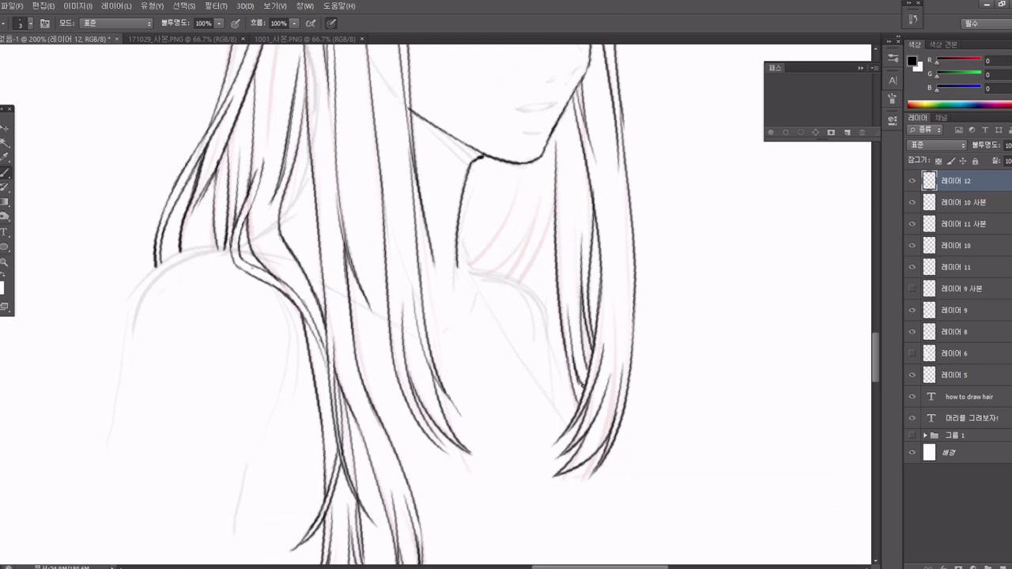
drag(508, 275, 545, 156)
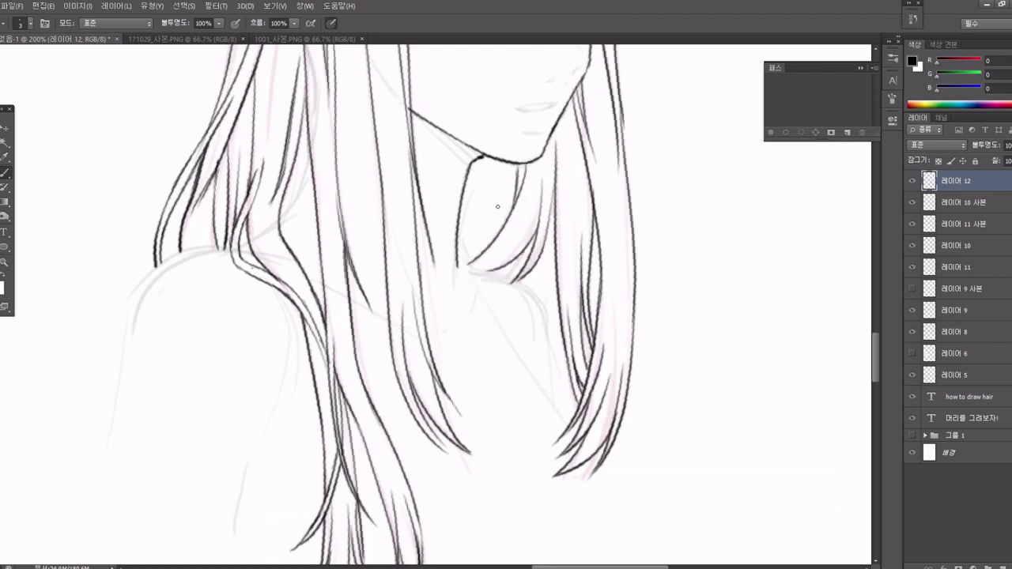
Draw the shoulder contour and outline the ear in dark line.
mouse_move(229, 248)
mouse_down()
mouse_move(134, 348)
mouse_move(110, 522)
mouse_up()
scroll(315, 196, up, 3)
scroll(315, 196, up, 2)
drag(328, 196, 306, 279)
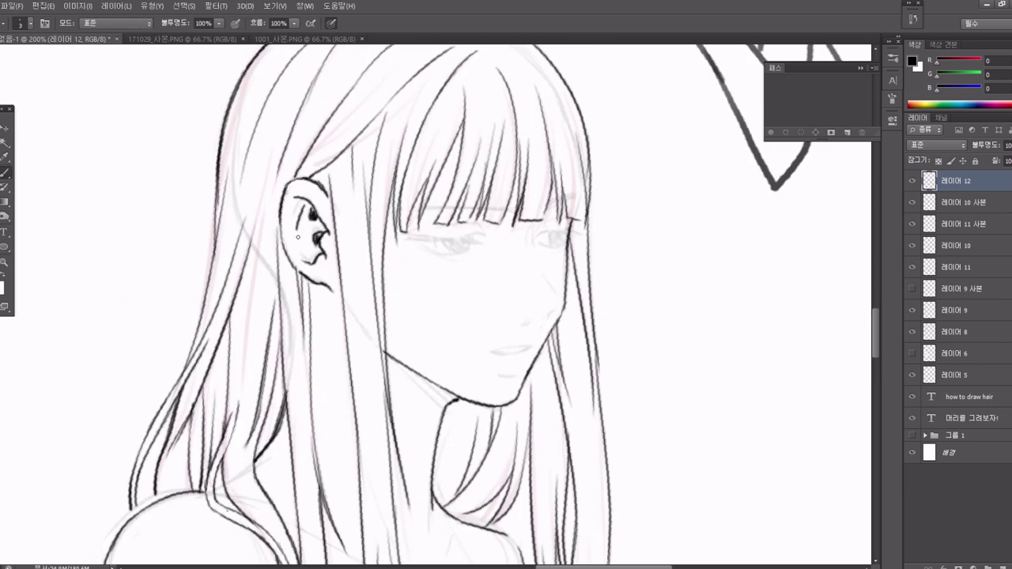
scroll(474, 316, down, 5)
scroll(532, 351, up, 5)
scroll(533, 351, up, 3)
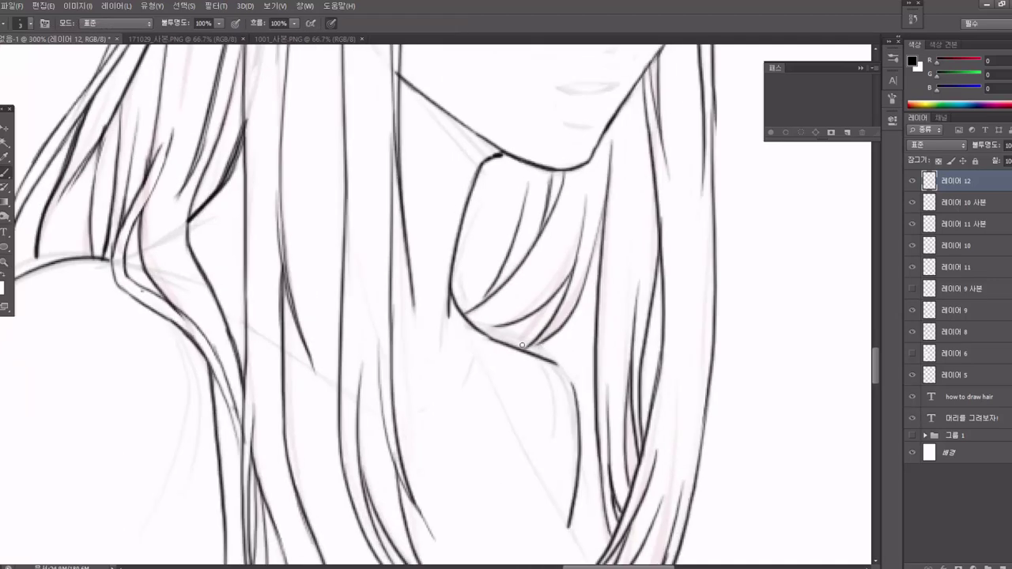
Shape a pointed strand tip with a curved strand below the chin, then zoom out with Z.
drag(526, 304, 486, 352)
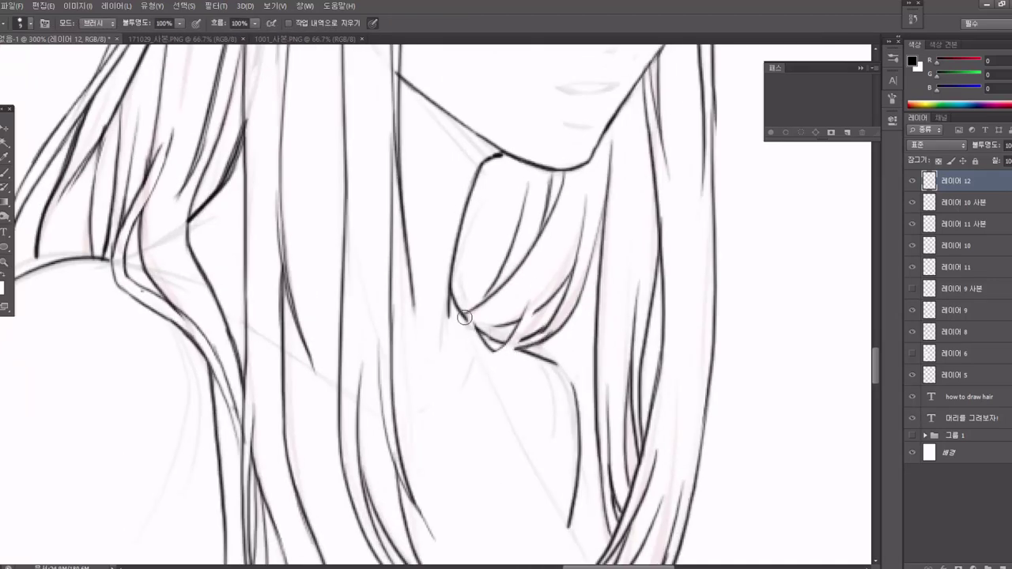
drag(467, 317, 502, 354)
drag(552, 277, 491, 346)
mouse_move(498, 162)
mouse_down()
mouse_move(473, 304)
mouse_move(498, 280)
mouse_up()
key(ctrl+z)
key(e)
scroll(569, 460, down, 5)
scroll(568, 460, up, 4)
key(b)
drag(569, 459, 598, 389)
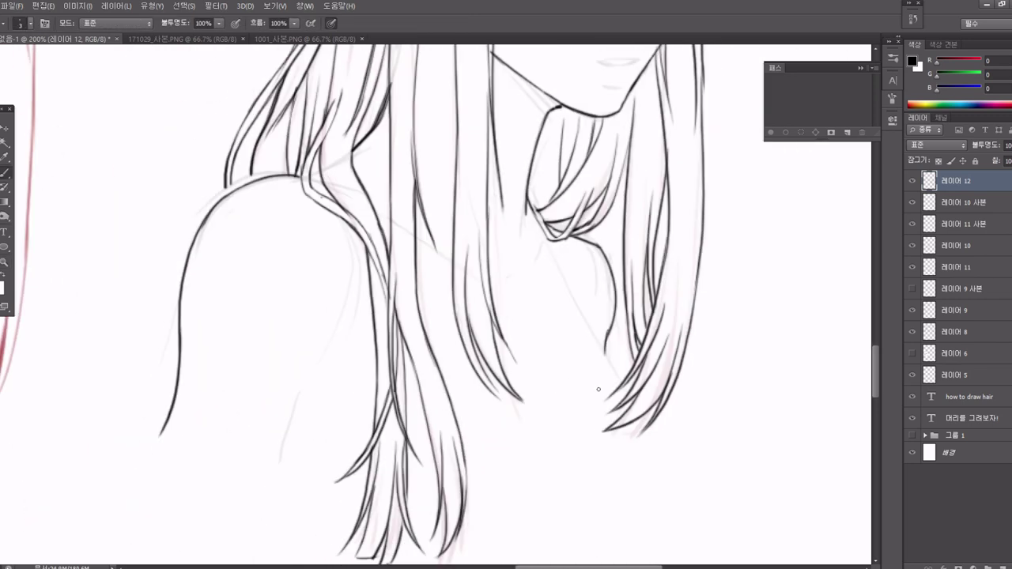
key(z)
alt+scroll(151, 454, down, 3)
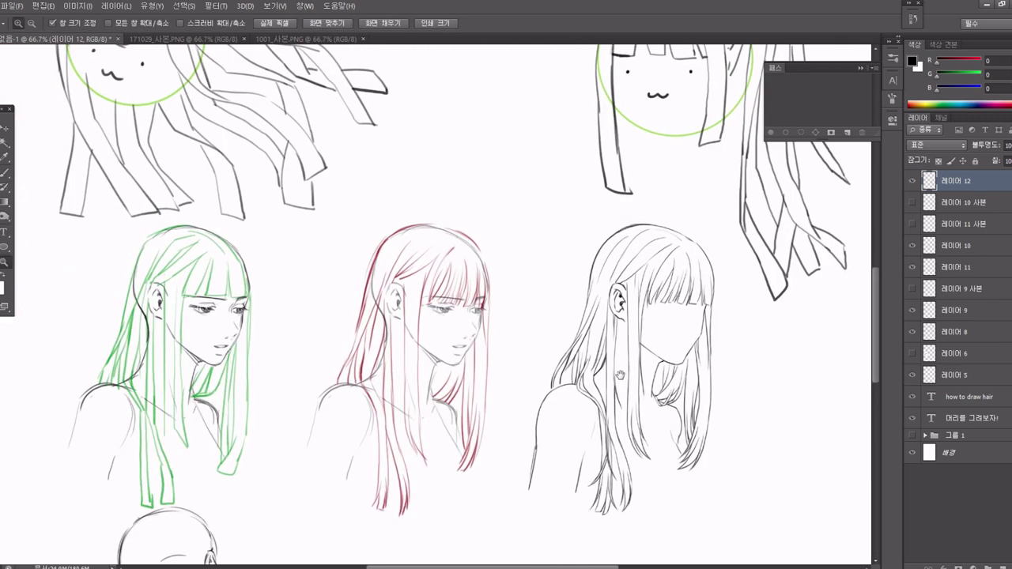
Fit all three heads in view and add a new layer above the bald-head layer 5.
drag(143, 376, 390, 400)
alt+scroll(390, 399, down, 1)
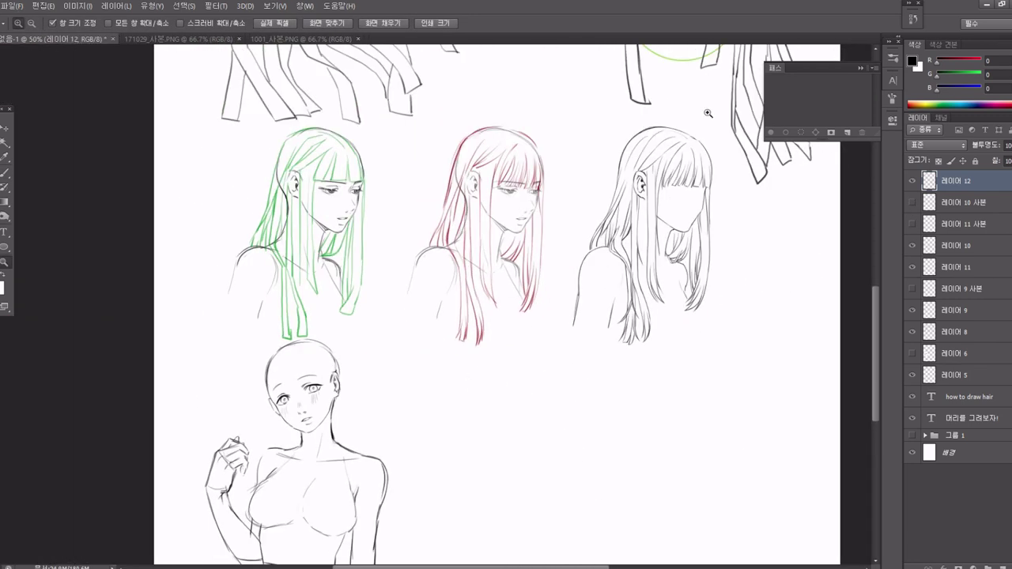
drag(684, 290, 502, 470)
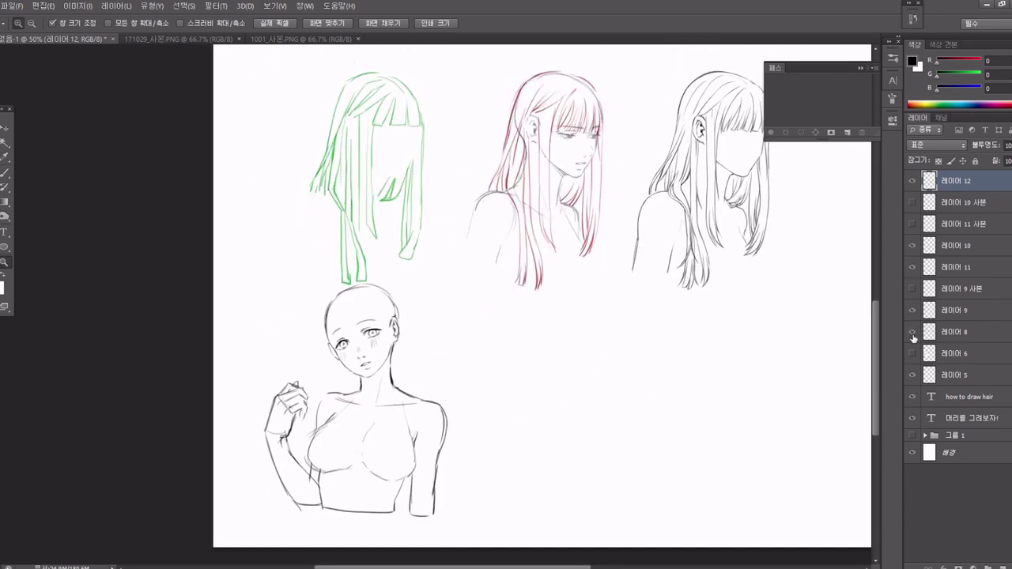
click(953, 332)
click(943, 375)
key(ctrl+shift+alt+n)
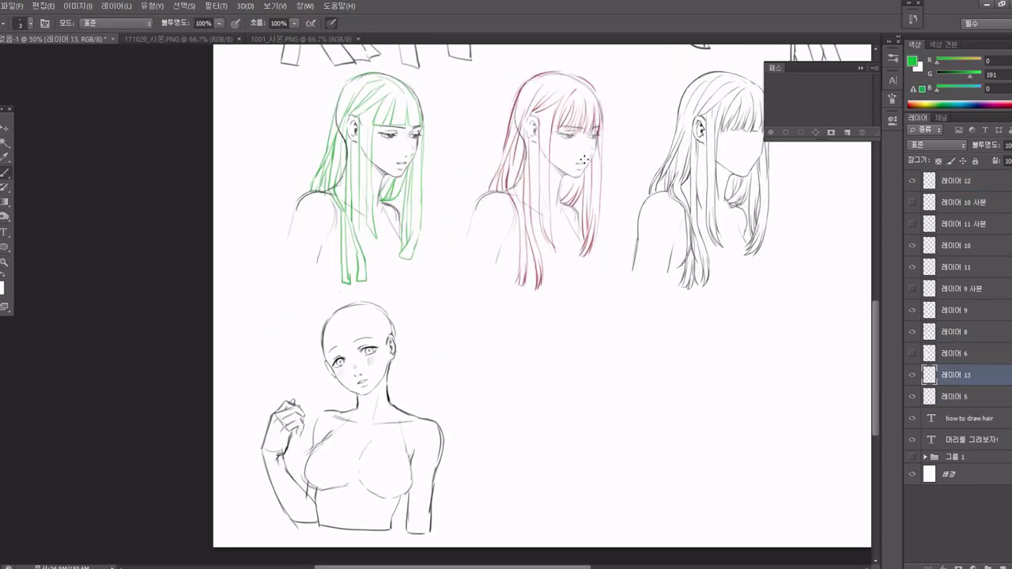
Zoom in on the bald head and draw green hair guides over it and down the neck.
scroll(340, 333, up, 1)
click(340, 333)
key(b)
drag(349, 245, 412, 377)
scroll(412, 377, down, 1)
drag(362, 210, 423, 257)
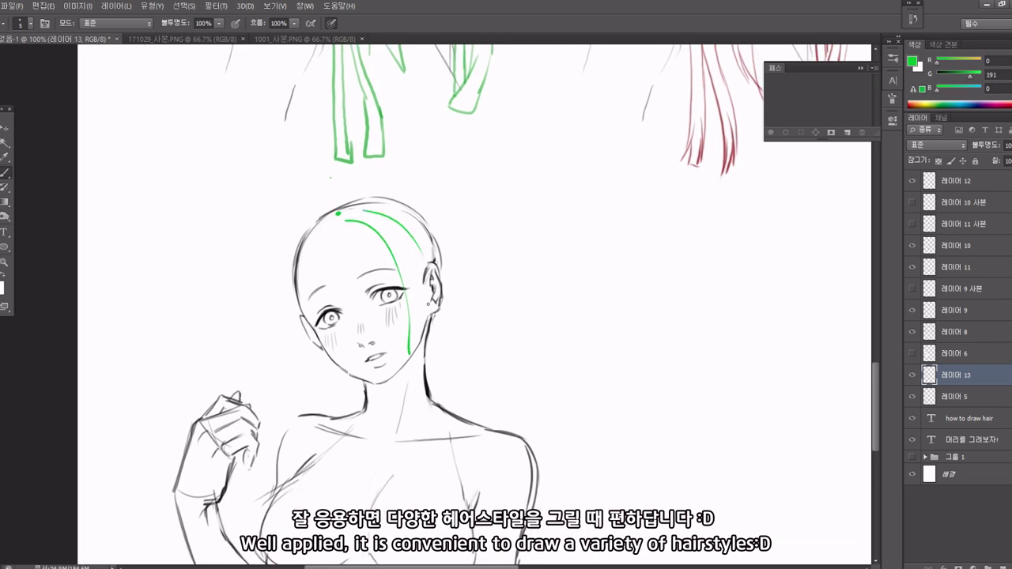
scroll(435, 359, down, 1)
drag(410, 346, 473, 439)
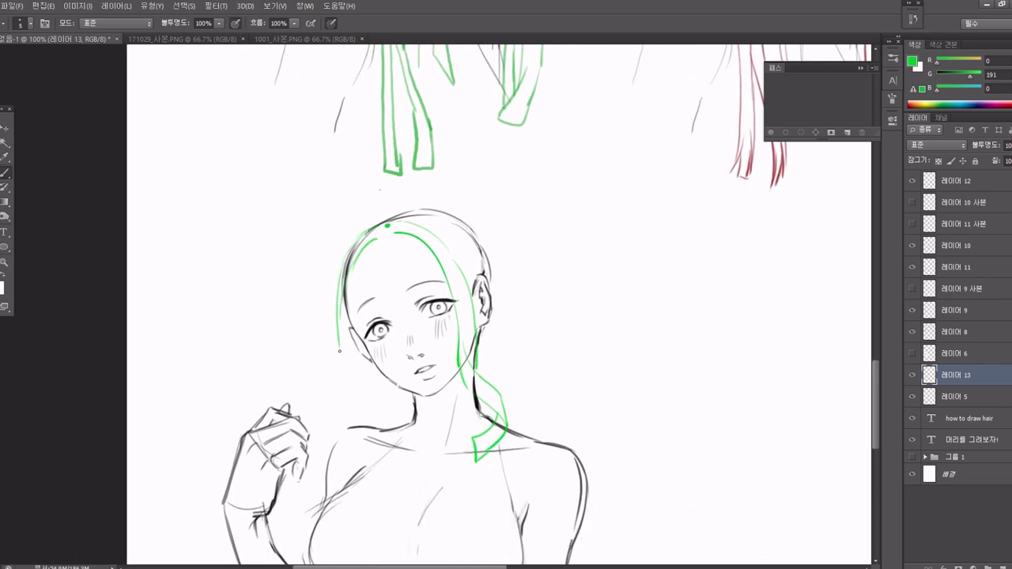
Add green strands beside the cheek and along the left side, then erase a forehead bang stroke.
drag(356, 373, 364, 325)
drag(343, 286, 368, 348)
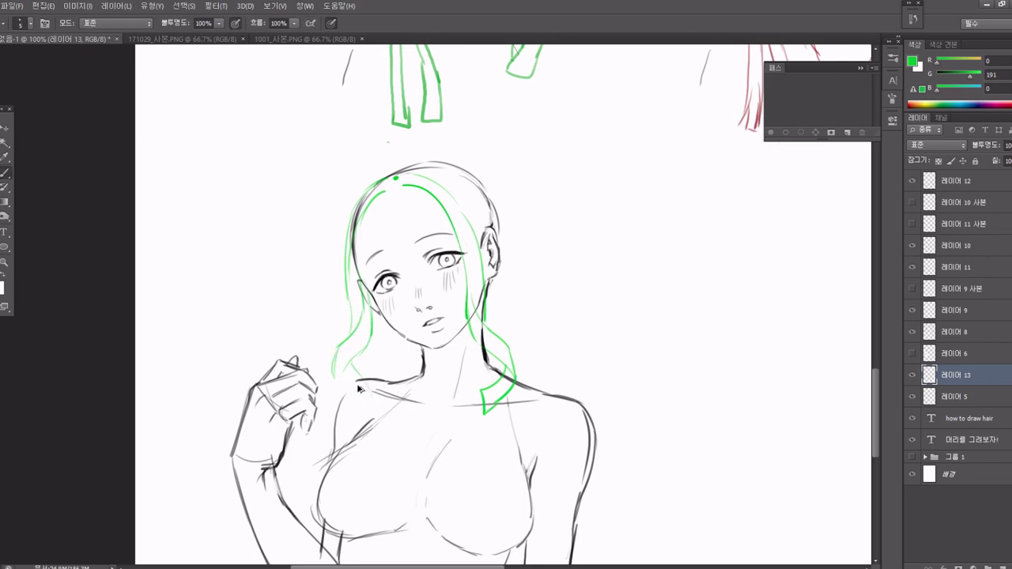
drag(353, 326, 372, 394)
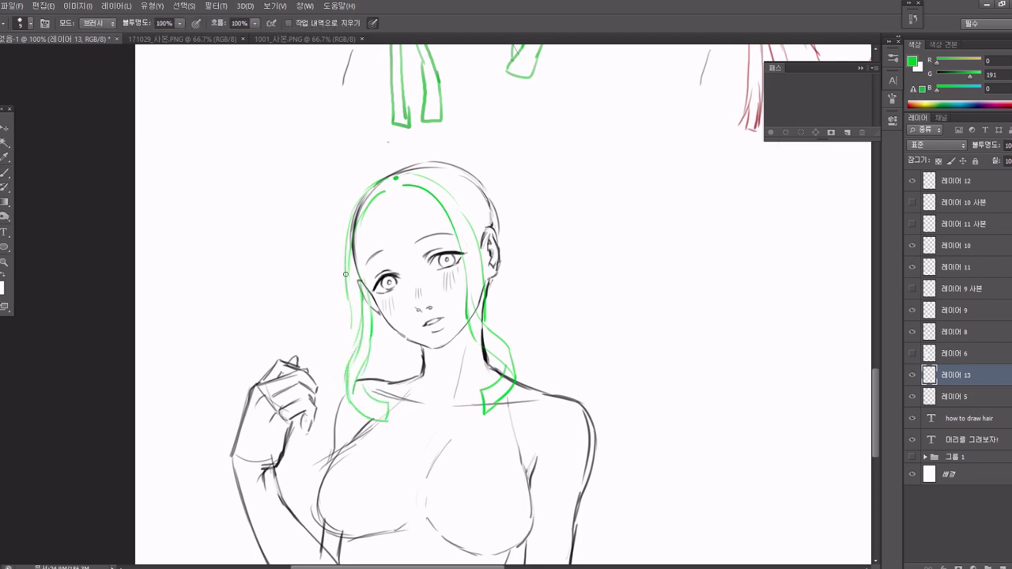
drag(357, 241, 346, 330)
key(b)
drag(387, 187, 396, 269)
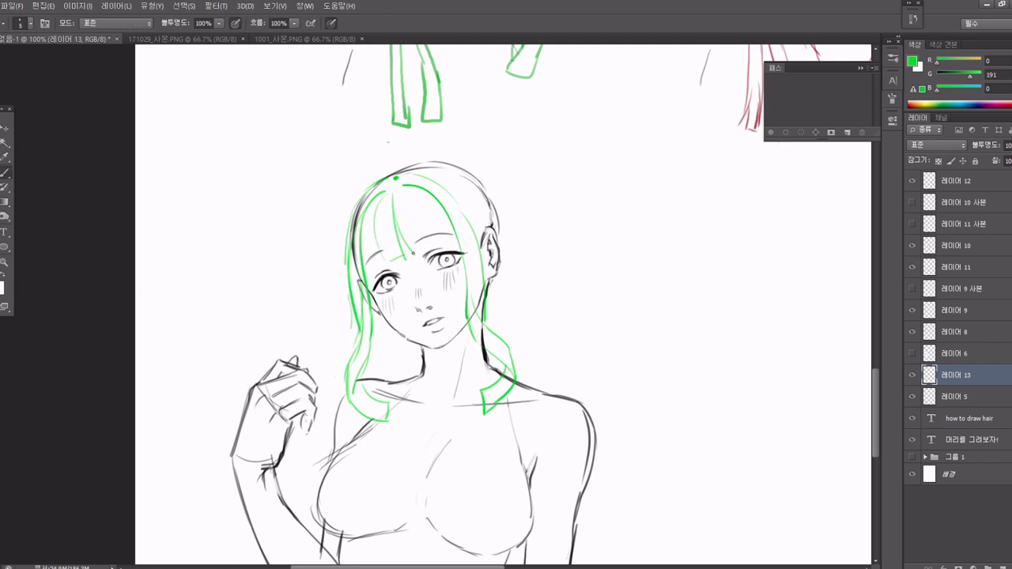
key(e)
drag(381, 224, 399, 261)
drag(427, 198, 405, 184)
key(b)
Sketch green wavy hair curves billowing out right of the head, redoing one misplaced strand.
drag(476, 127, 470, 122)
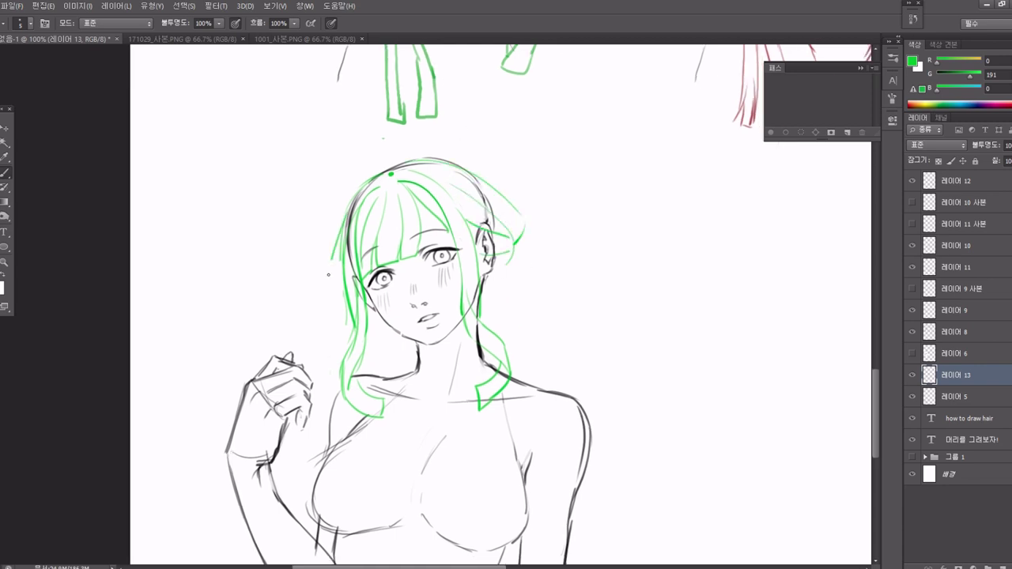
drag(344, 204, 316, 182)
mouse_move(507, 227)
mouse_down()
mouse_move(493, 207)
mouse_move(457, 209)
mouse_up()
drag(424, 207, 545, 251)
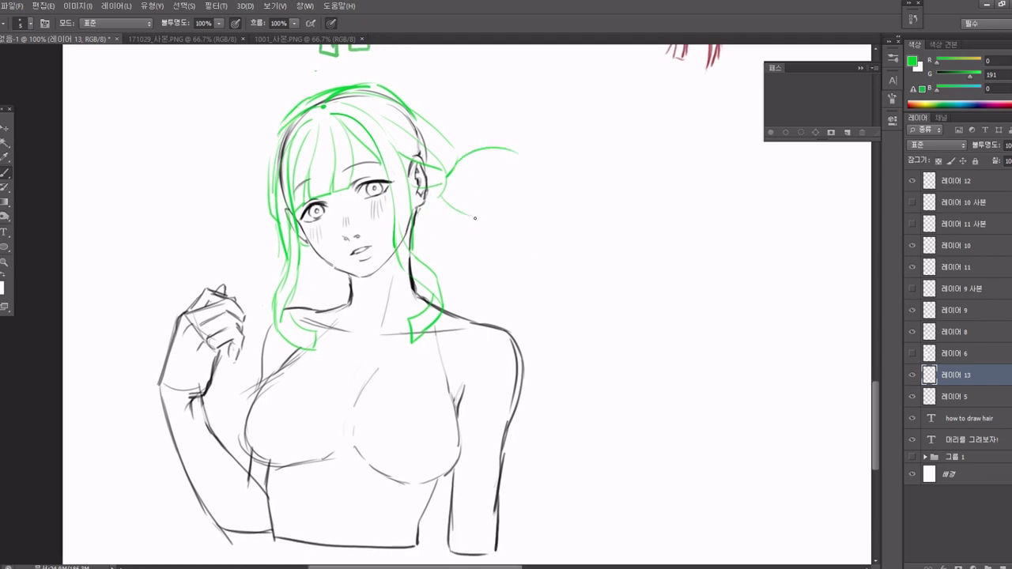
drag(518, 152, 472, 264)
drag(469, 288, 466, 228)
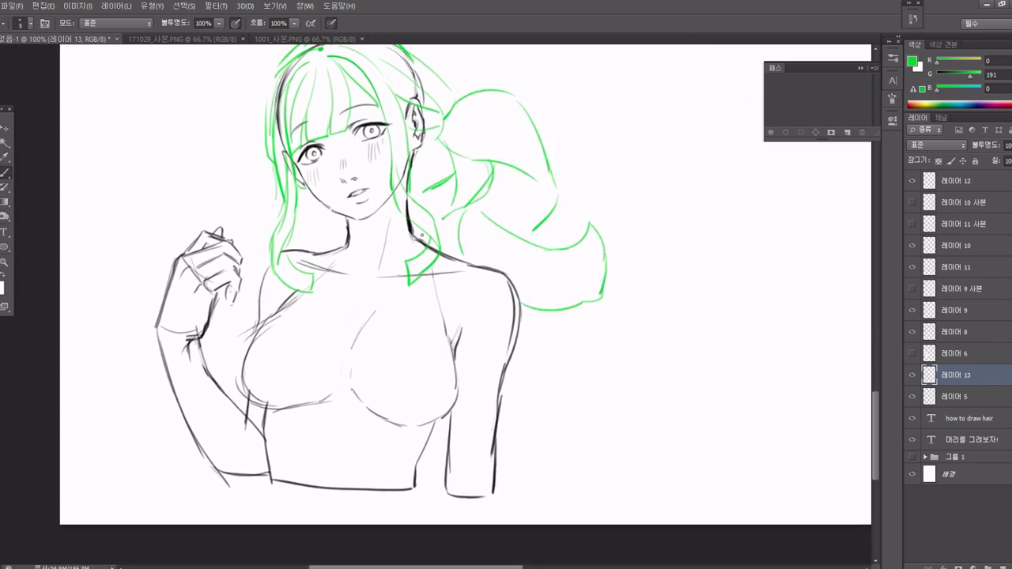
key(ctrl+z)
drag(443, 248, 497, 236)
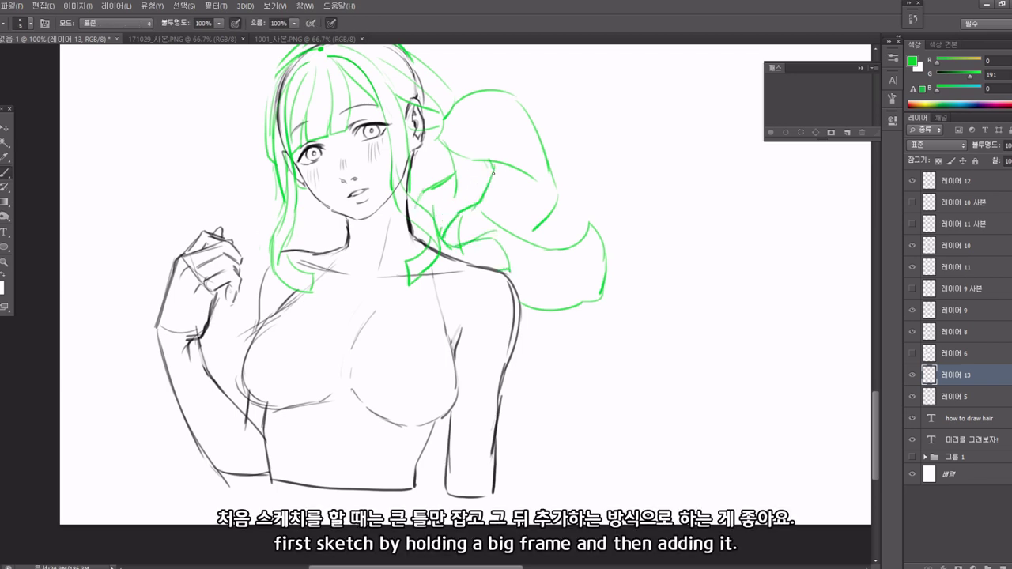
drag(494, 172, 493, 229)
drag(455, 149, 523, 129)
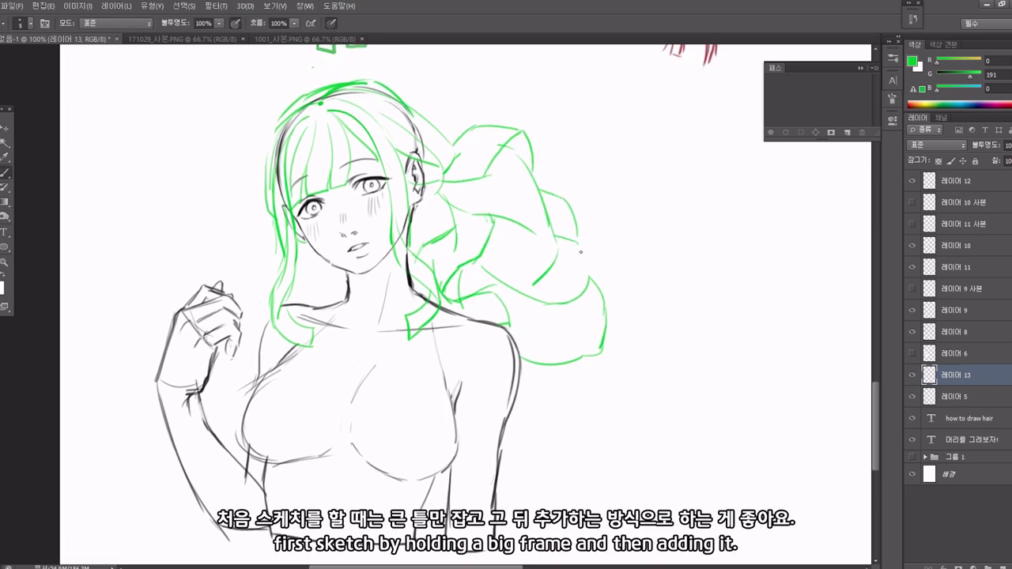
Pan the view around the head's left side and top to recentre on the head.
drag(620, 332, 681, 358)
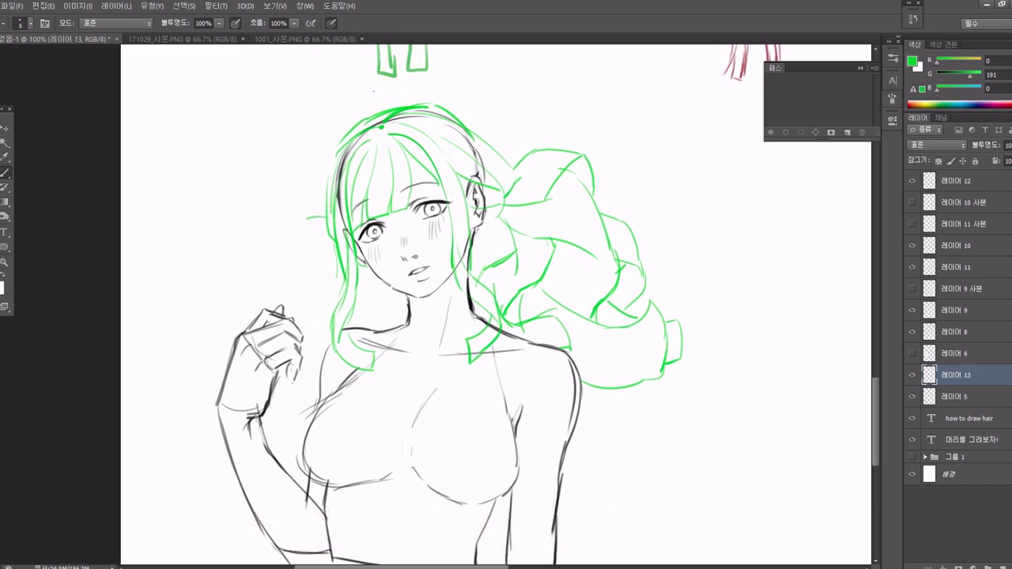
drag(292, 270, 289, 242)
drag(328, 287, 499, 185)
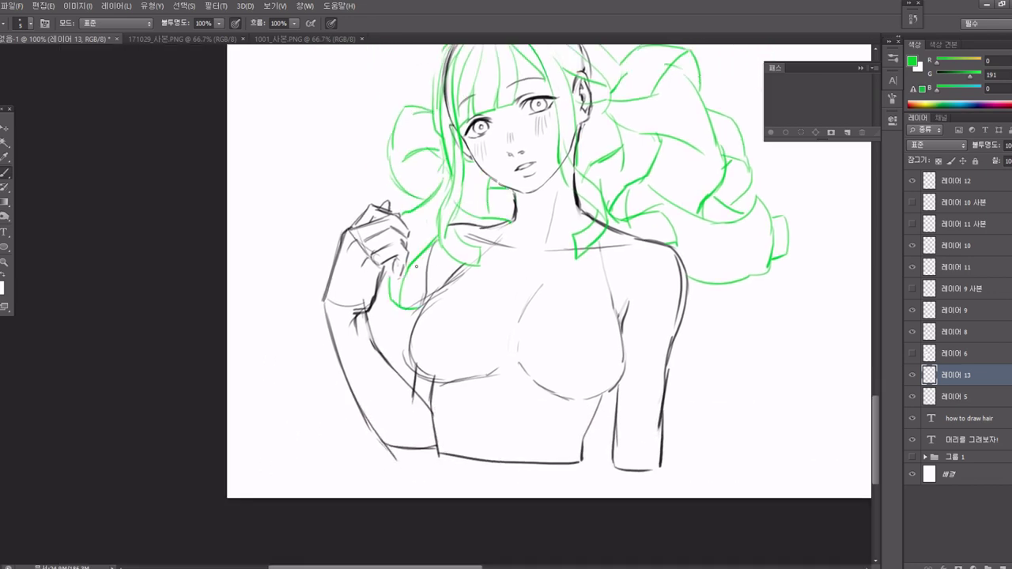
drag(416, 267, 559, 202)
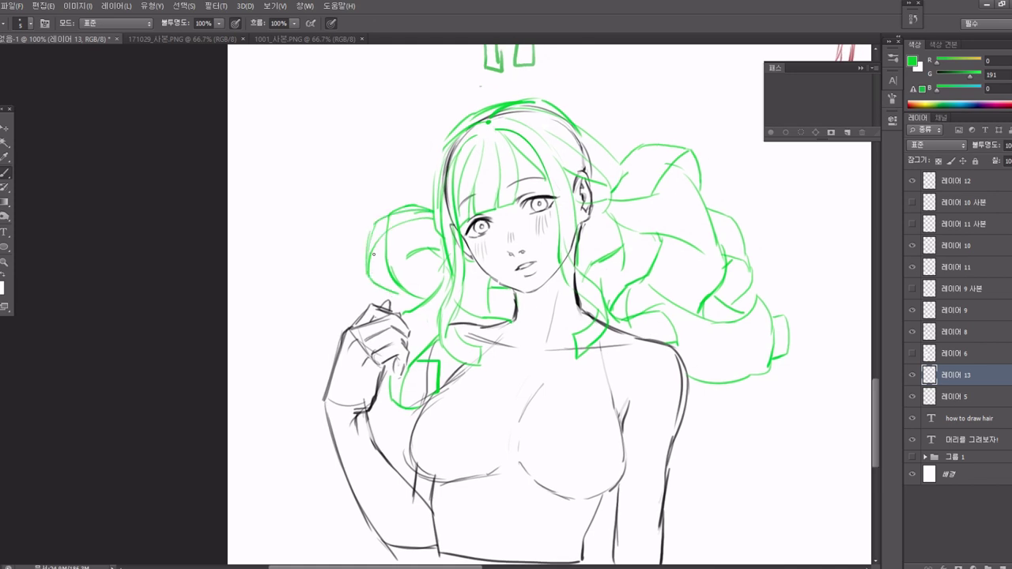
drag(374, 254, 363, 224)
scroll(774, 291, down, 2)
On a new layer, draw red flow arrows from the parting and trim the hooked end.
scroll(533, 148, up, 3)
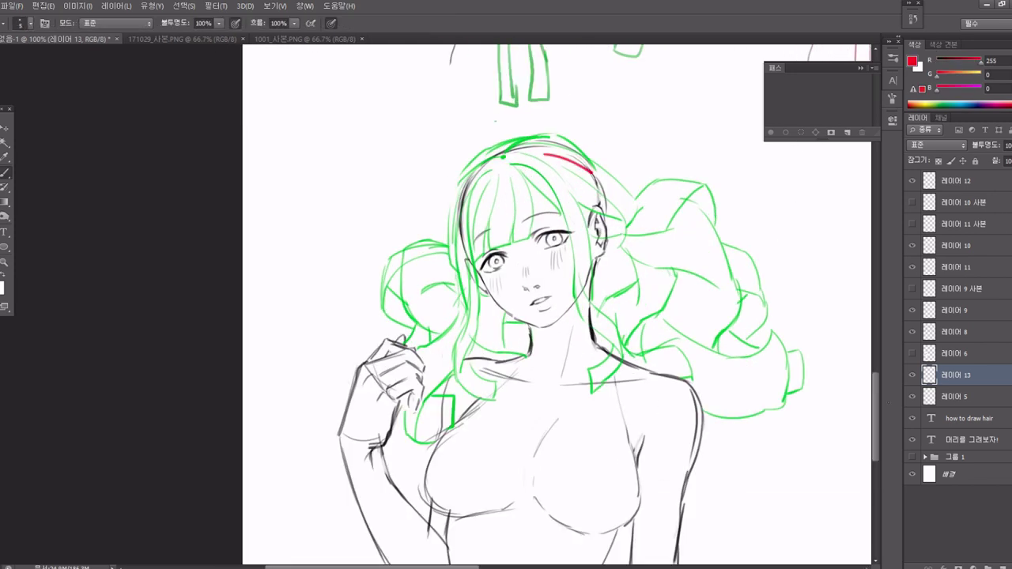
key(ctrl+shift+alt+n)
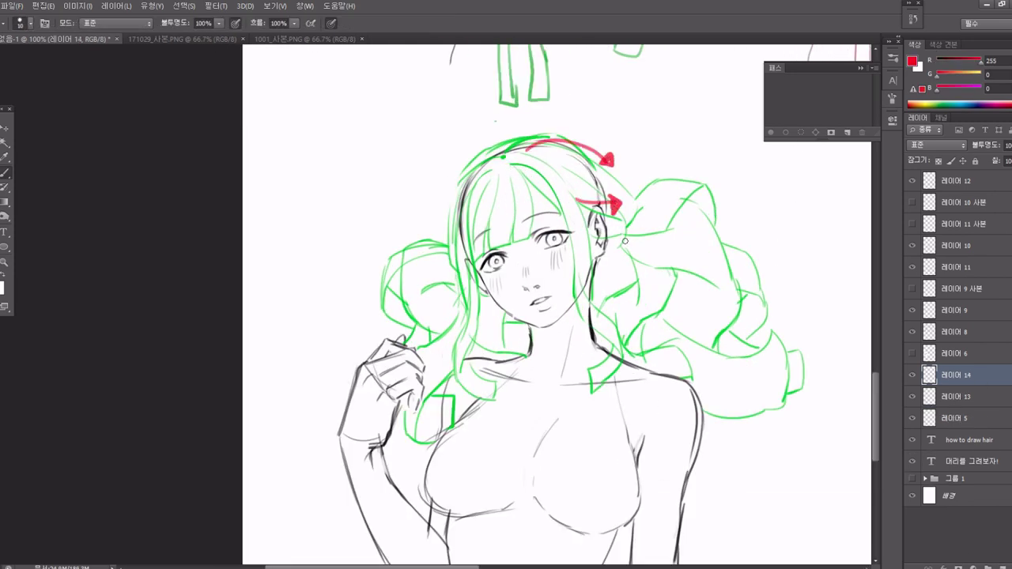
mouse_move(625, 240)
mouse_down()
mouse_move(614, 214)
mouse_move(763, 297)
mouse_up()
key(e)
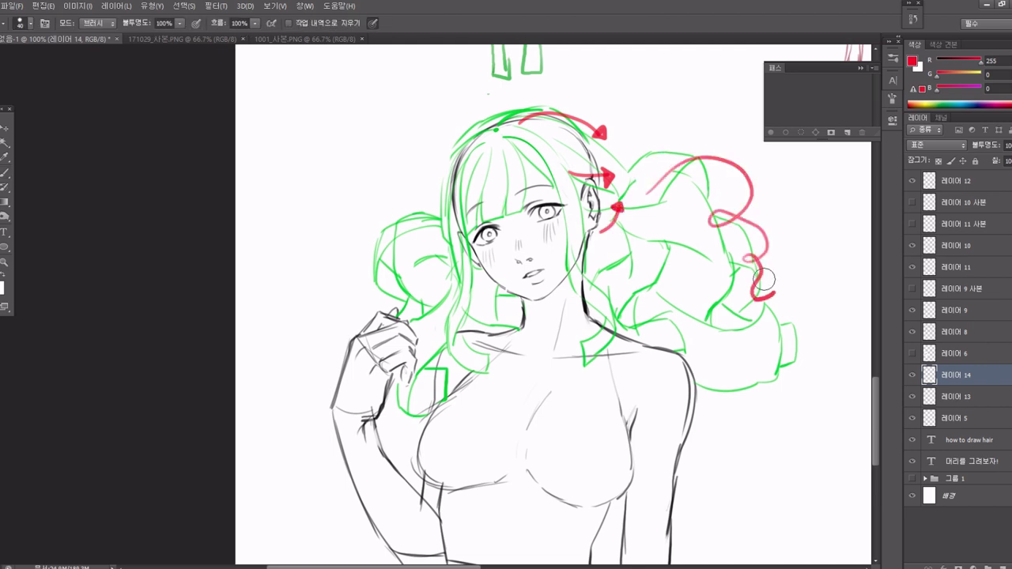
drag(750, 263, 764, 246)
Draw red arrows curving down and looping through the curls, undoing one arrow tail.
key(b)
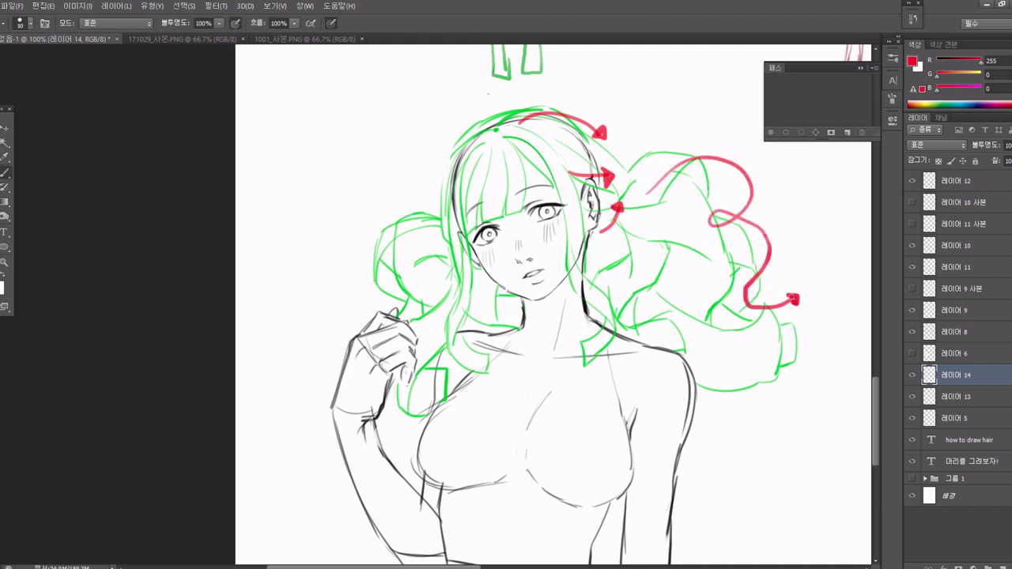
mouse_move(630, 213)
mouse_down()
mouse_move(661, 304)
mouse_move(767, 342)
mouse_up()
key(ctrl+z)
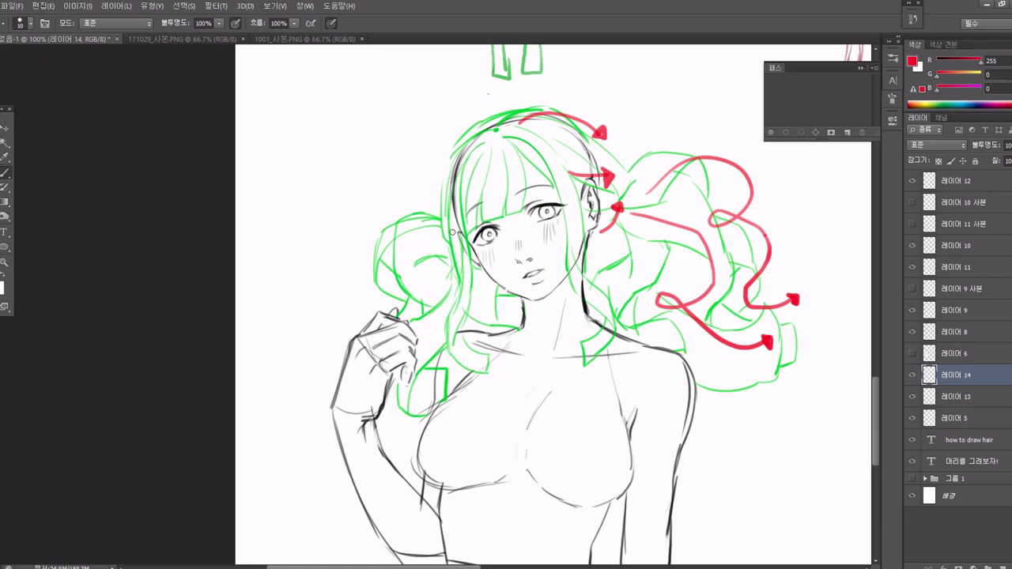
drag(455, 234, 451, 291)
drag(451, 291, 438, 394)
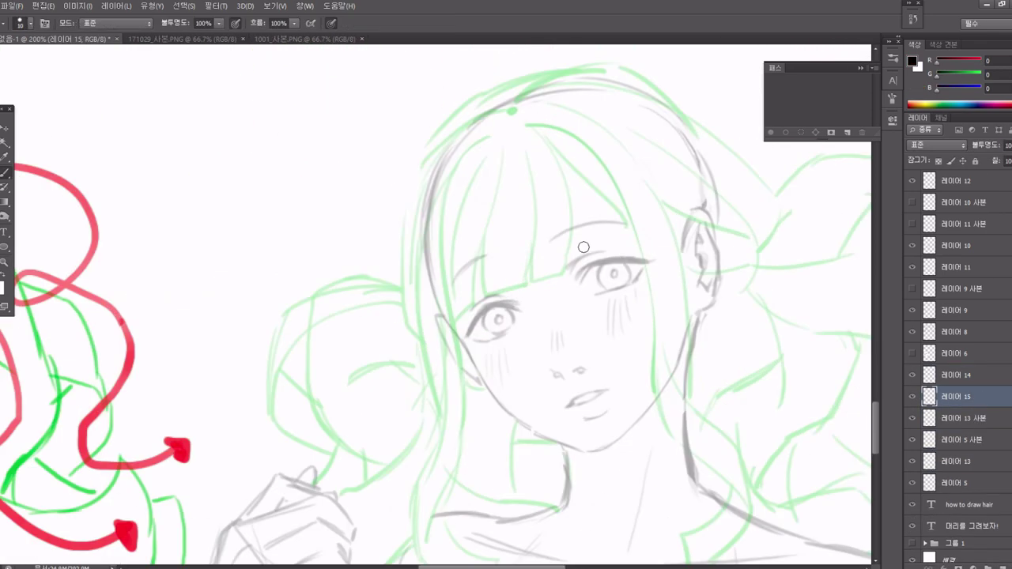
Trace the bangs strands and right hair outline in dark red.
scroll(545, 268, up, 2)
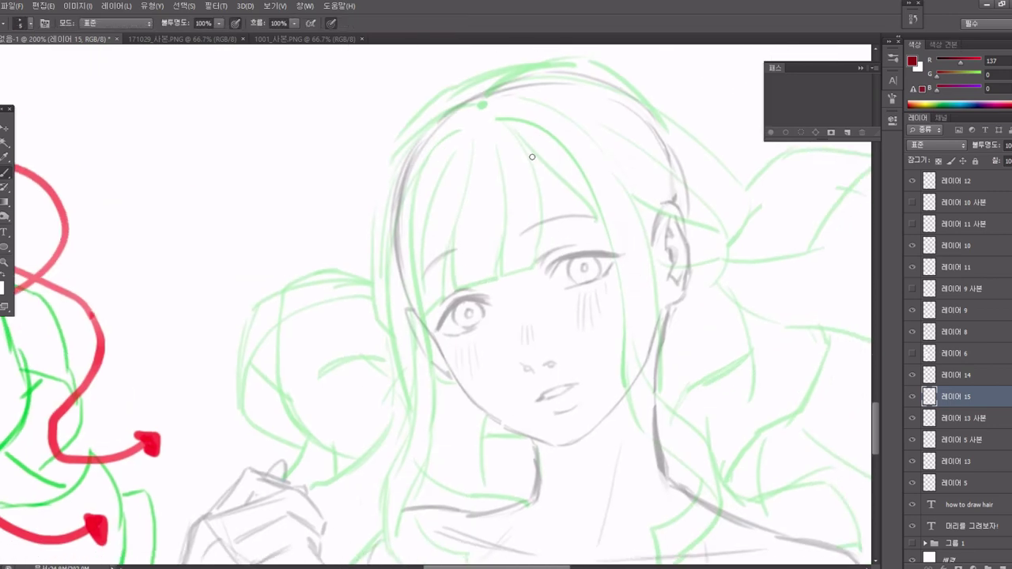
drag(473, 152, 453, 287)
mouse_move(470, 157)
mouse_down()
mouse_move(466, 289)
mouse_move(509, 277)
mouse_up()
drag(534, 174, 512, 283)
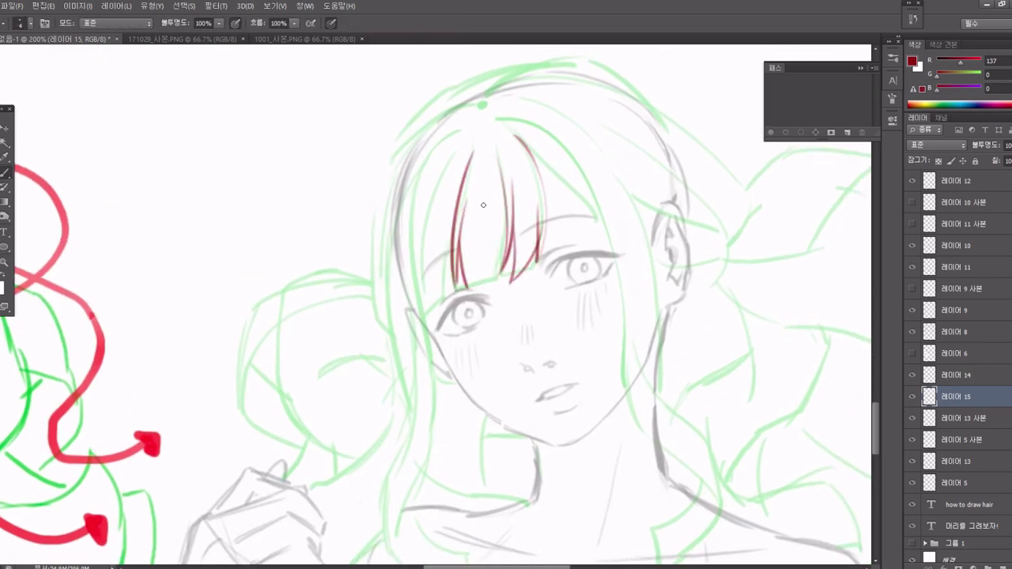
drag(472, 162, 437, 307)
drag(475, 257, 432, 254)
mouse_move(452, 107)
mouse_down()
mouse_move(536, 156)
mouse_move(579, 319)
mouse_up()
drag(579, 320, 559, 246)
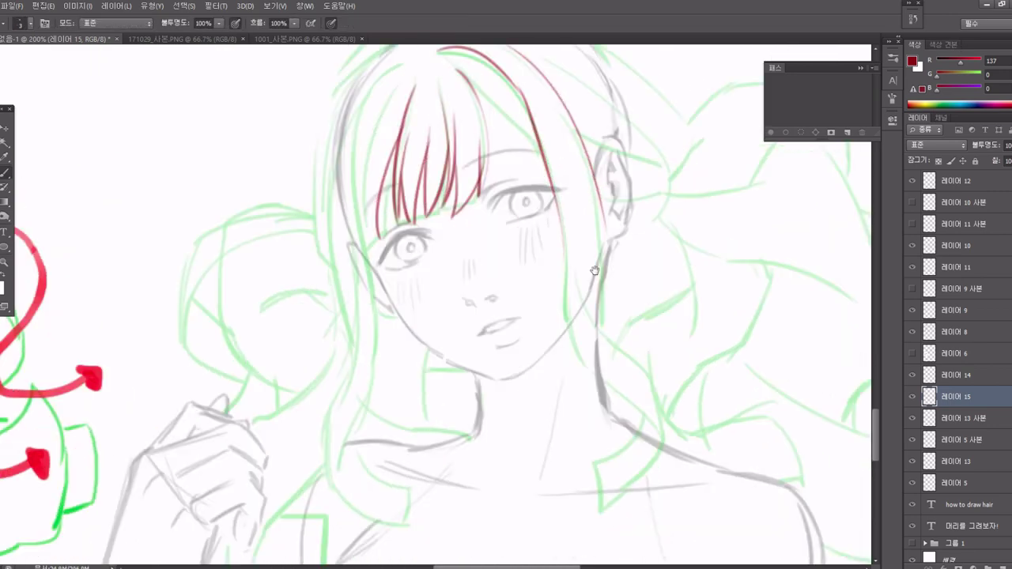
drag(573, 142, 595, 264)
Draw dark-red strands down the right side to the shoulder and hair bottom.
mouse_move(557, 197)
mouse_down()
mouse_move(590, 315)
mouse_move(618, 337)
mouse_up()
drag(637, 412, 600, 365)
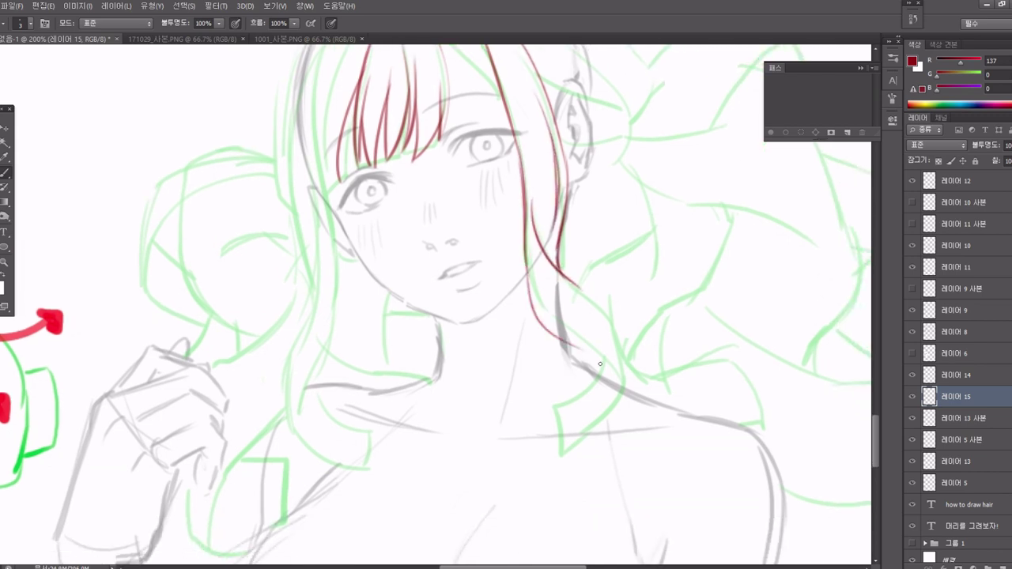
drag(571, 279, 623, 406)
mouse_move(606, 372)
mouse_down()
mouse_move(552, 399)
mouse_move(614, 403)
mouse_up()
drag(550, 424, 600, 522)
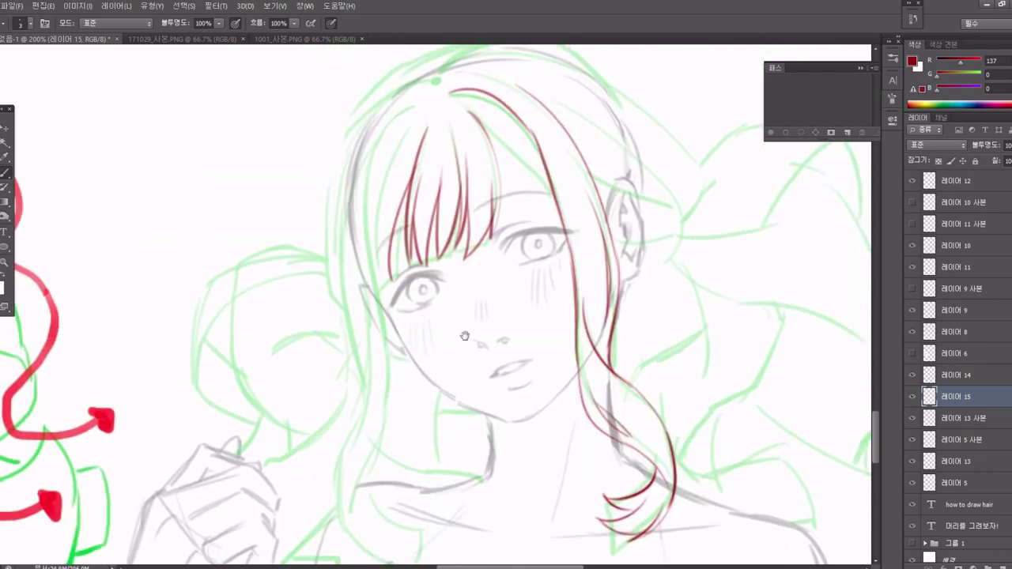
mouse_move(554, 212)
mouse_down()
mouse_move(490, 135)
mouse_move(506, 221)
mouse_up()
Trace the left hair outline down the face, ending in a curled strand.
drag(498, 133, 486, 227)
drag(394, 133, 381, 302)
drag(408, 109, 366, 233)
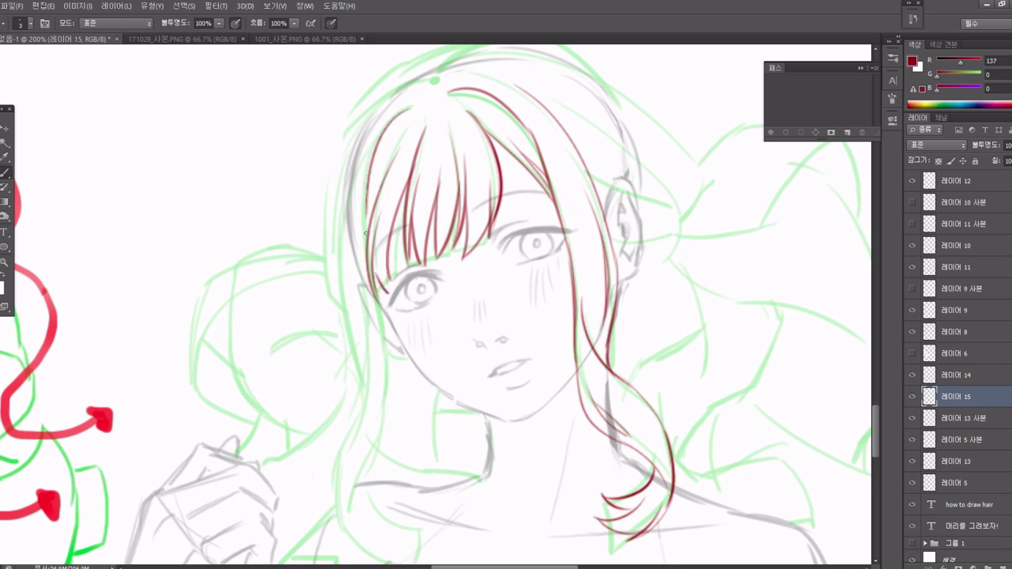
drag(424, 206, 406, 95)
drag(365, 180, 341, 301)
drag(356, 228, 321, 337)
drag(368, 290, 328, 432)
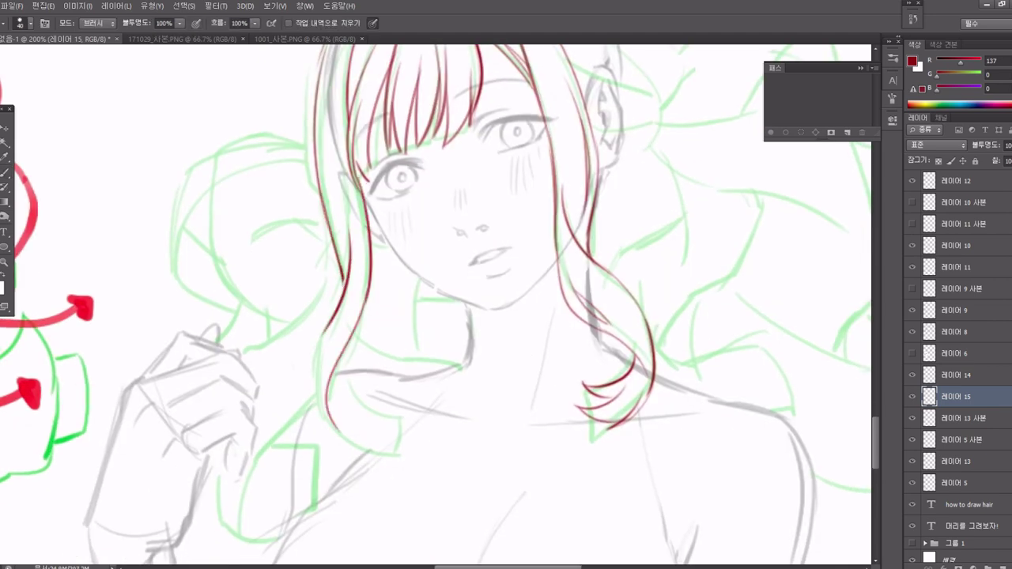
key(e)
key(b)
drag(337, 309, 316, 373)
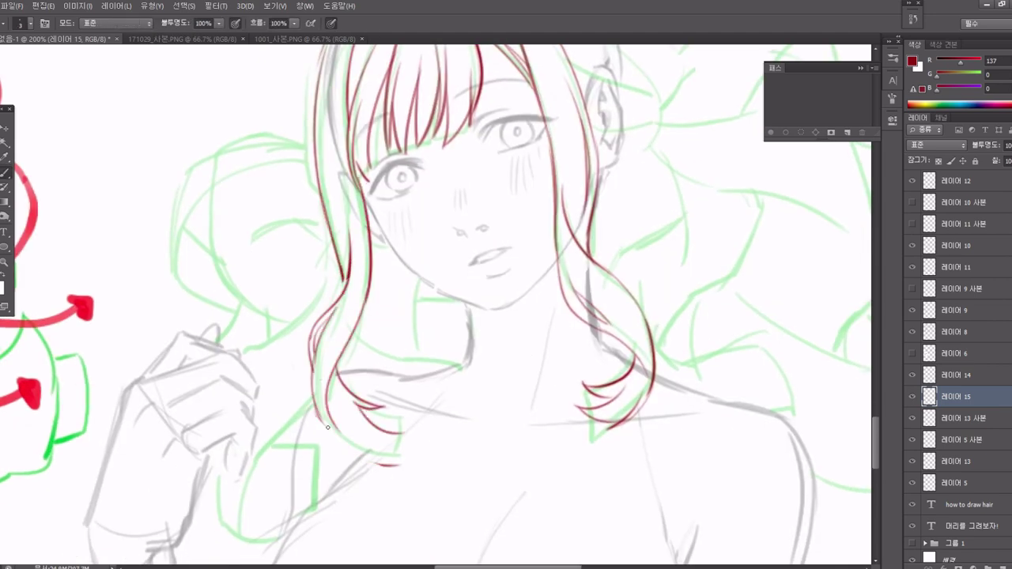
drag(327, 427, 402, 463)
Add red strands at the upper left, over the top of the head and near the ear.
scroll(316, 237, up, 5)
scroll(316, 237, right, 5)
mouse_move(192, 140)
mouse_down()
mouse_move(152, 197)
mouse_move(486, 230)
mouse_up()
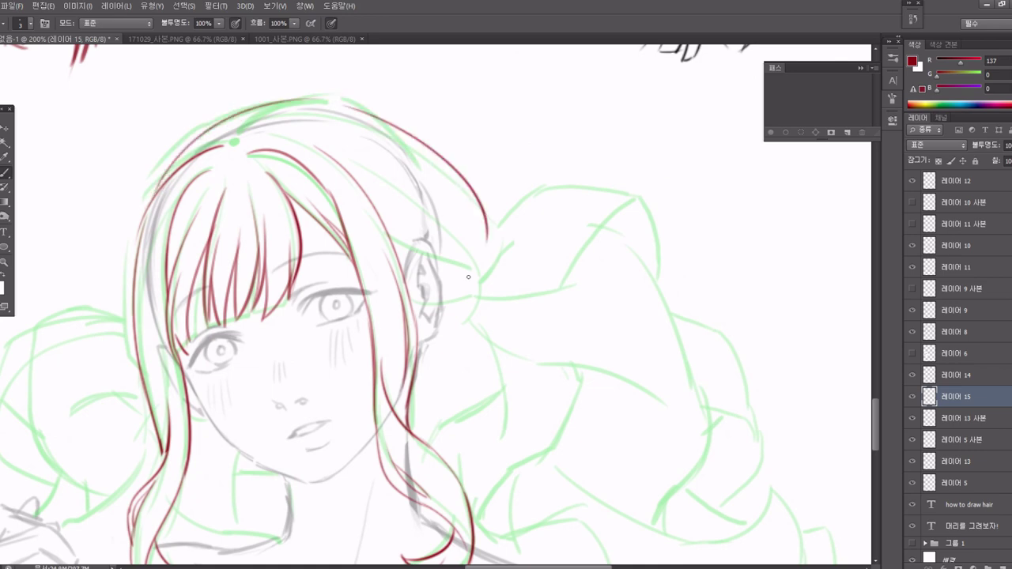
scroll(442, 237, down, 3)
scroll(443, 238, right, 3)
drag(432, 202, 389, 299)
scroll(382, 319, down, 2)
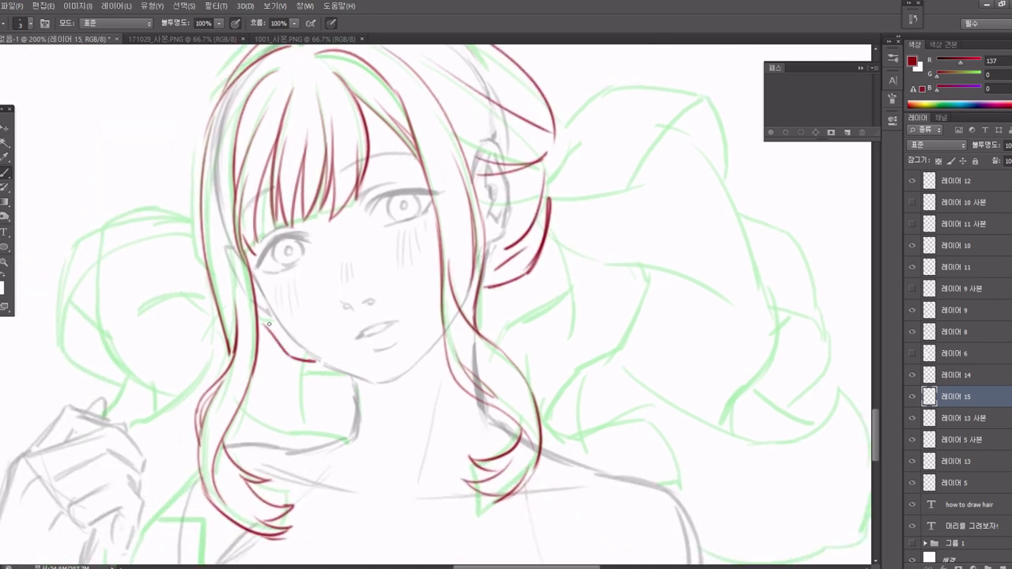
scroll(380, 300, up, 2)
scroll(395, 277, right, 2)
drag(423, 239, 378, 246)
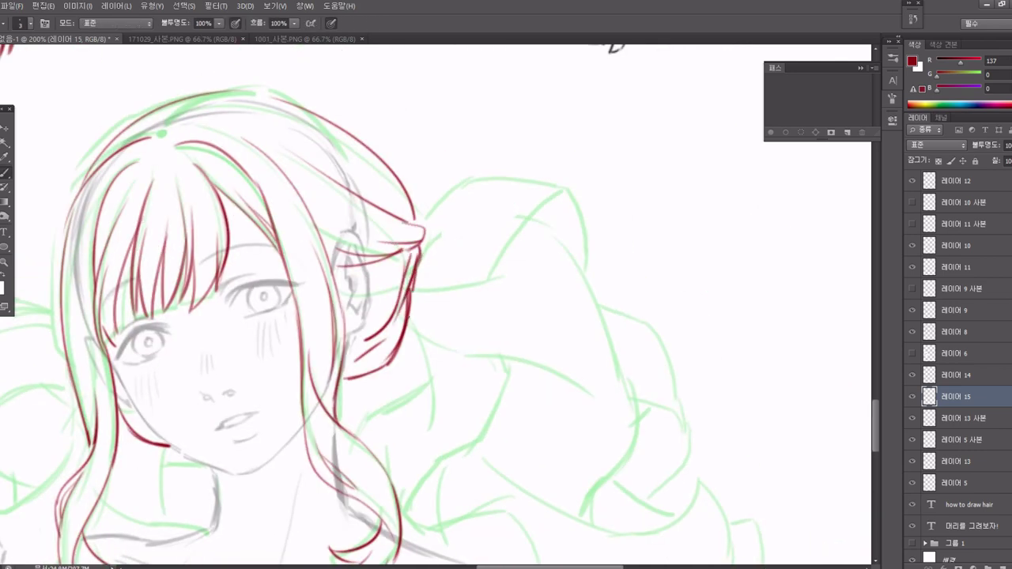
Draw the red ribbon by the ear and strands leaving the hair tie.
scroll(438, 199, down, 1)
scroll(438, 198, right, 2)
drag(380, 208, 548, 187)
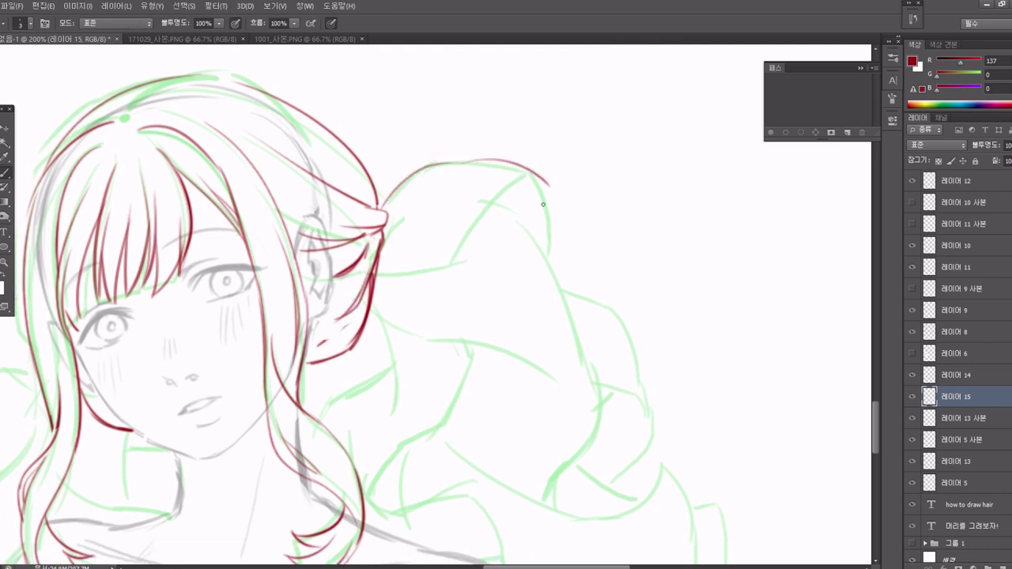
drag(485, 195, 405, 262)
scroll(442, 222, right, 2)
drag(480, 170, 521, 241)
scroll(490, 198, down, 3)
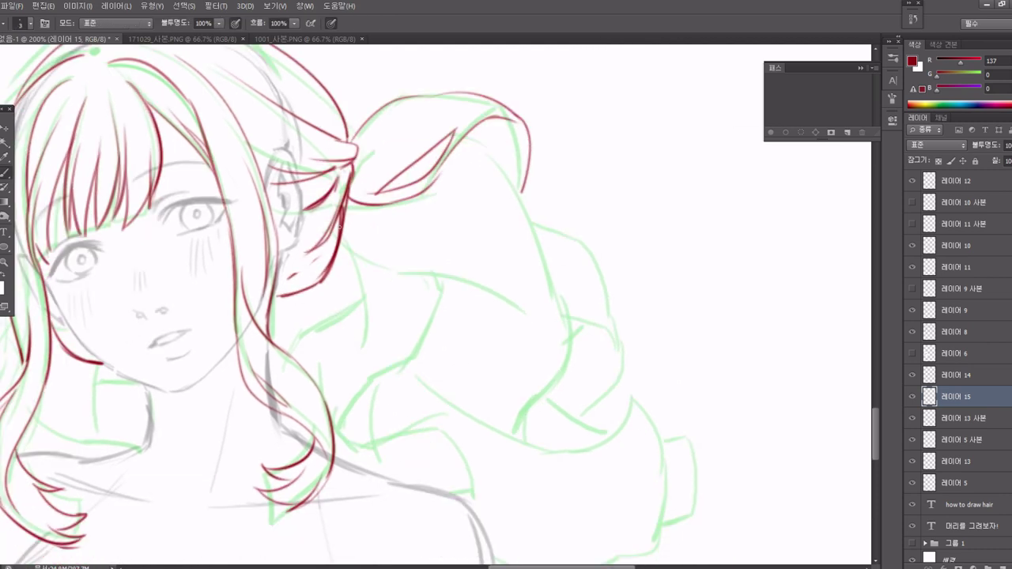
drag(341, 243, 541, 348)
drag(421, 157, 448, 148)
Draw flowing ponytail strands toward the lower right with flicked ends, rotating the canvas.
drag(518, 183, 520, 434)
scroll(474, 316, down, 3)
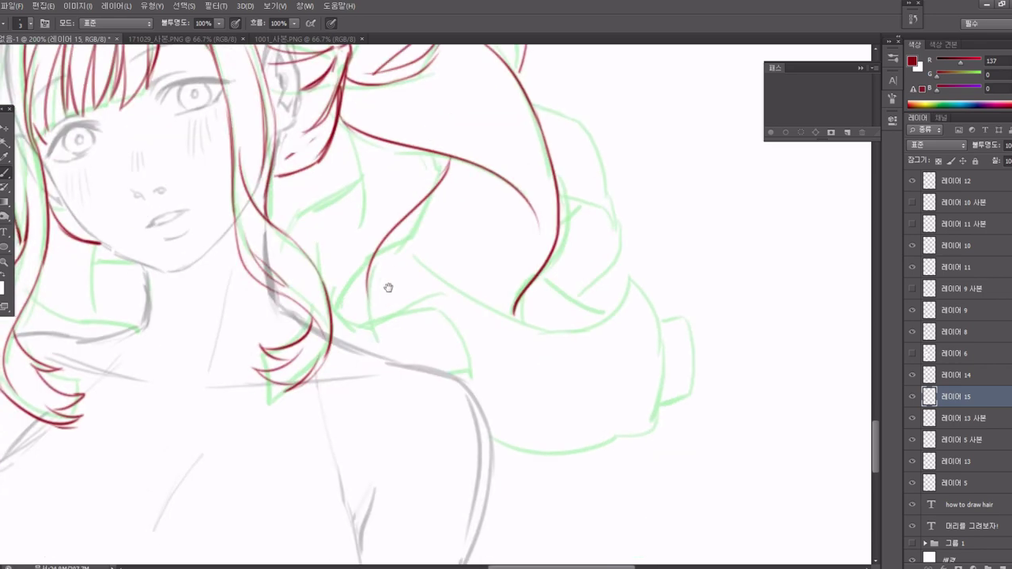
mouse_move(399, 240)
mouse_down()
mouse_move(448, 293)
mouse_move(601, 330)
mouse_up()
drag(629, 279, 598, 342)
drag(644, 304, 636, 352)
mouse_move(374, 330)
mouse_down()
mouse_move(412, 300)
mouse_move(333, 514)
mouse_up()
drag(356, 446, 447, 557)
drag(601, 280, 380, 260)
Add and redraw more ponytail strands, thickening the ponytail curve.
mouse_move(455, 265)
mouse_down()
mouse_move(399, 336)
mouse_move(336, 392)
mouse_up()
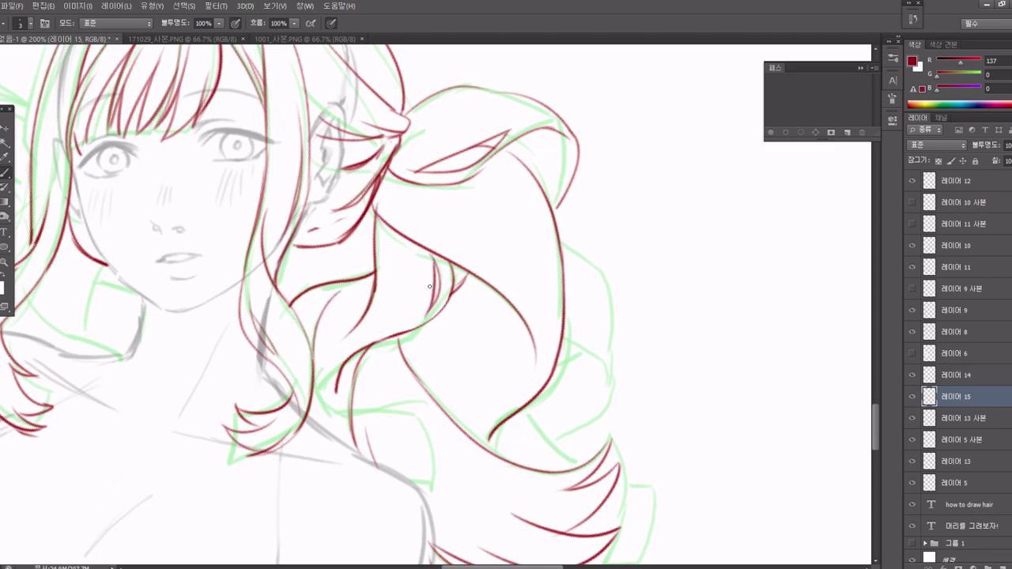
drag(454, 270, 446, 304)
scroll(475, 316, down, 3)
drag(457, 234, 448, 269)
key(ctrl+z)
drag(522, 209, 432, 281)
mouse_move(474, 238)
mouse_down()
mouse_move(380, 412)
mouse_move(572, 206)
mouse_move(582, 269)
mouse_up()
mouse_move(528, 231)
mouse_down()
mouse_move(569, 301)
mouse_move(535, 356)
mouse_move(557, 321)
mouse_up()
key(ctrl+z)
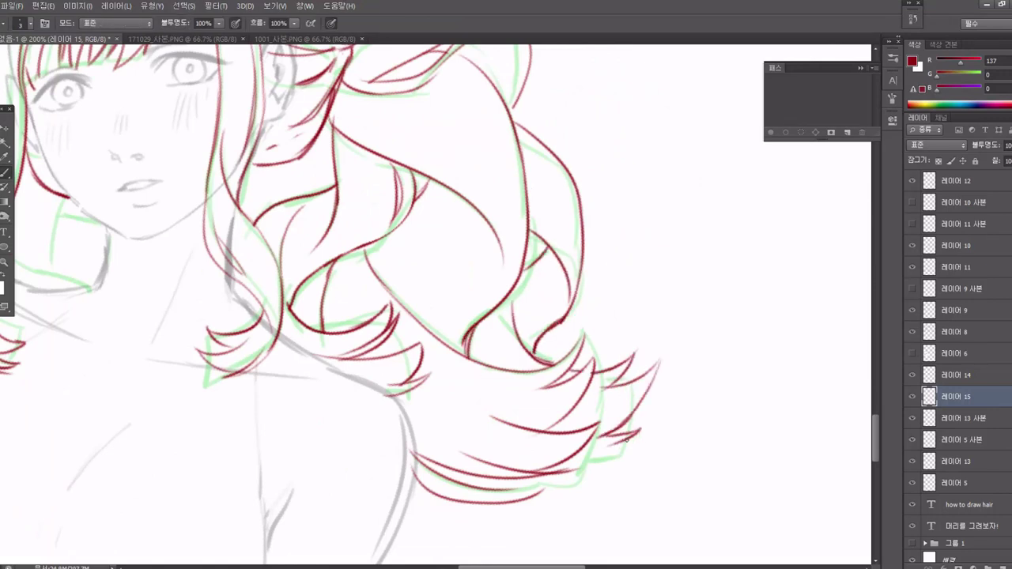
Check the whole drawing zoomed out, then add a red strand along the upper left curl.
key(r)
key(ctrl+minus)
key(ctrl+minus)
key(ctrl+minus)
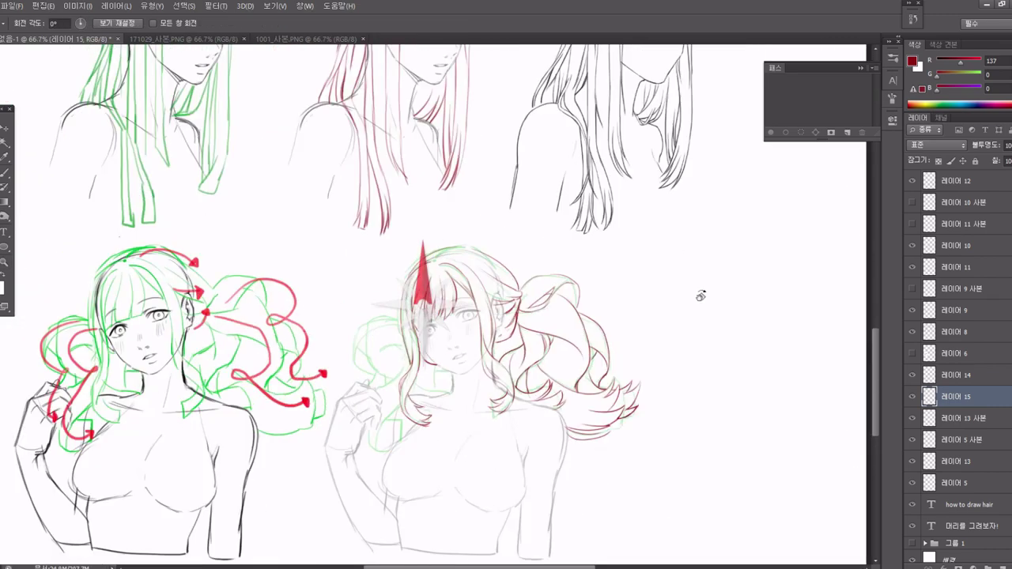
key(b)
key(ctrl+plus)
key(ctrl+plus)
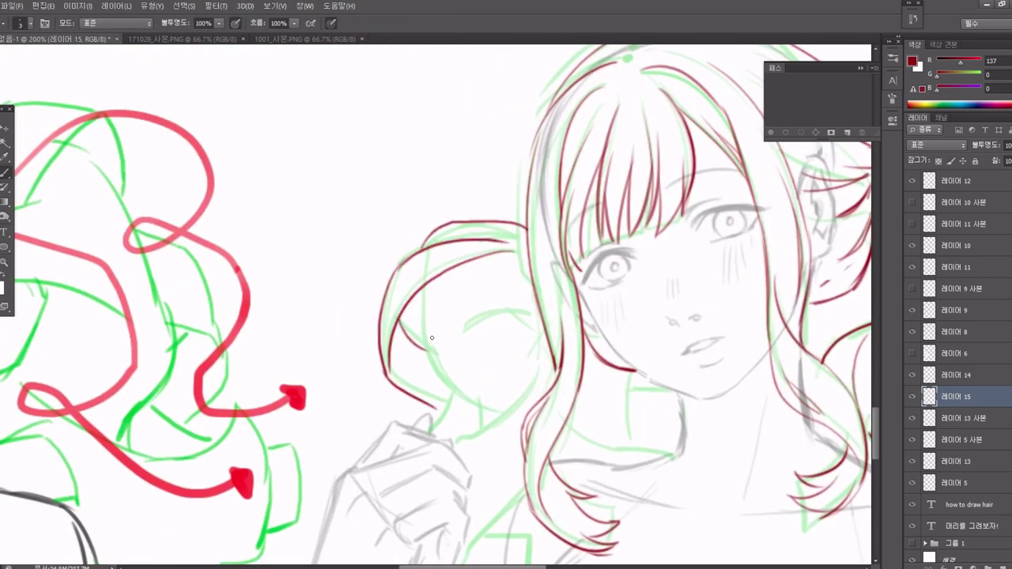
drag(424, 245, 530, 226)
mouse_move(548, 345)
mouse_down()
mouse_move(512, 252)
mouse_move(524, 181)
mouse_up()
Add red strands to the lower left curl.
key(e)
key(b)
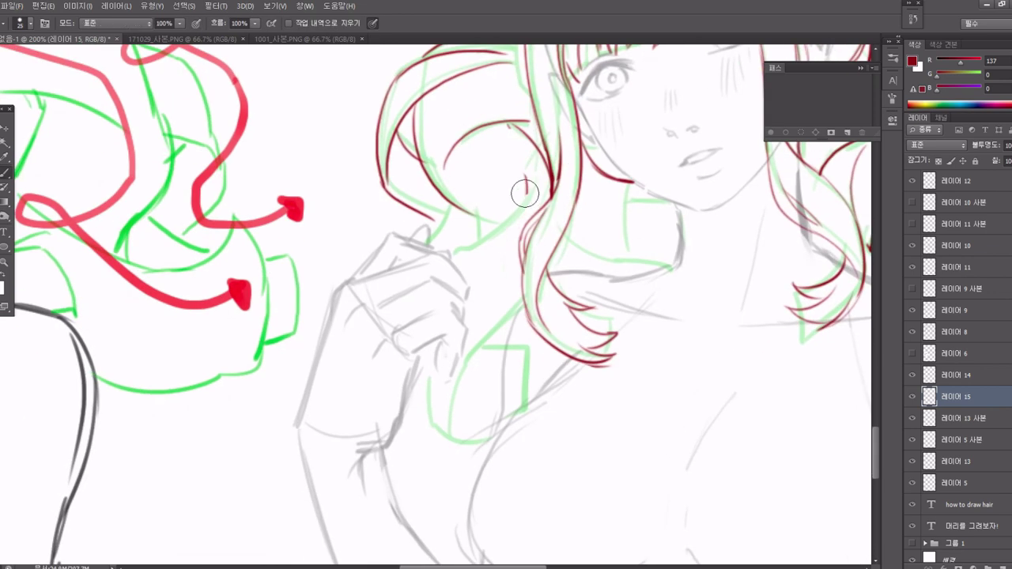
drag(423, 365, 498, 454)
drag(517, 399, 502, 389)
drag(514, 317, 443, 421)
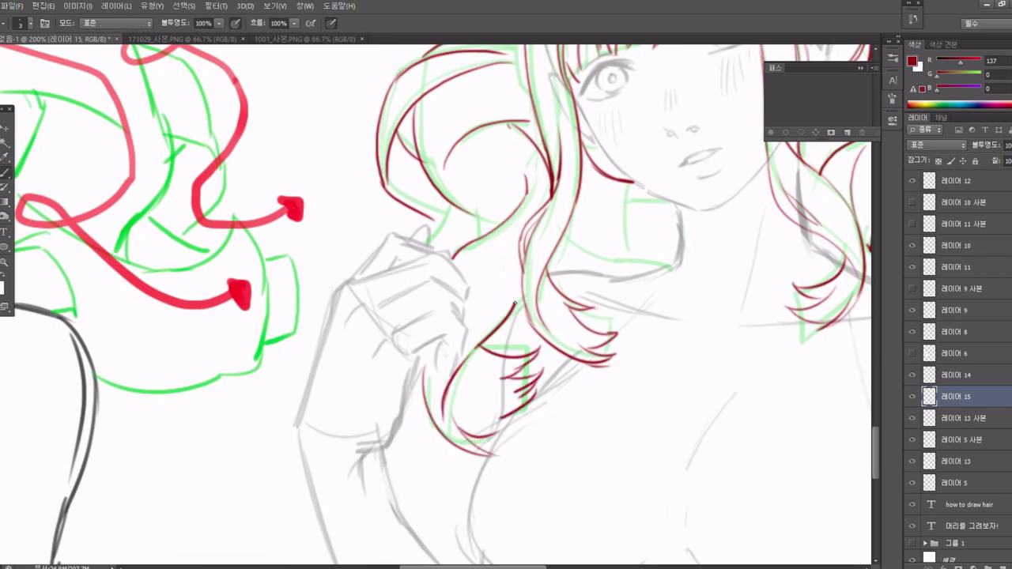
Finish the lower curl strands and duplicate the figure's lineart and sketch layers 15 and 5.
drag(474, 332, 477, 362)
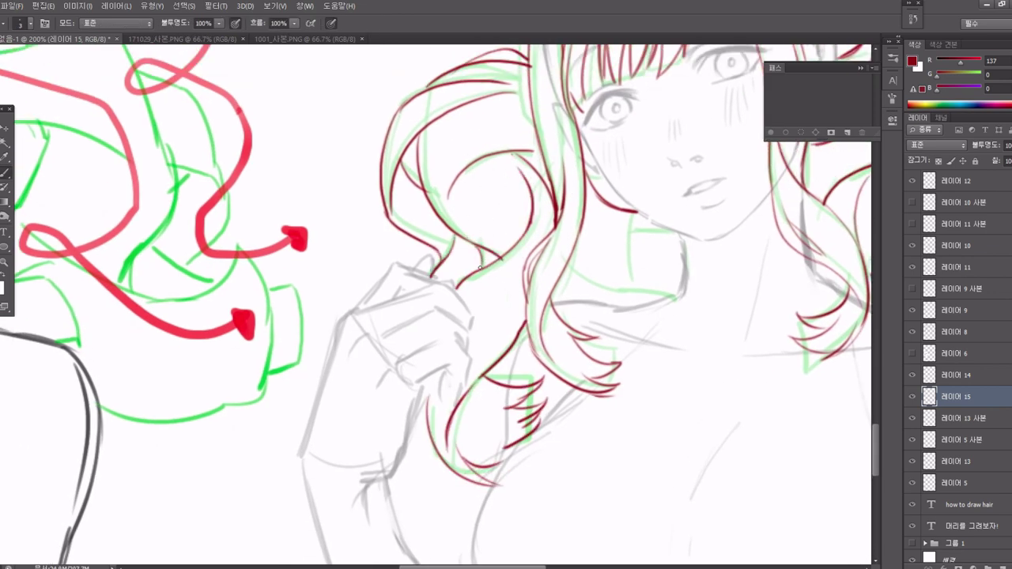
mouse_move(621, 291)
mouse_down()
mouse_move(527, 357)
mouse_move(506, 272)
mouse_up()
drag(565, 370, 476, 359)
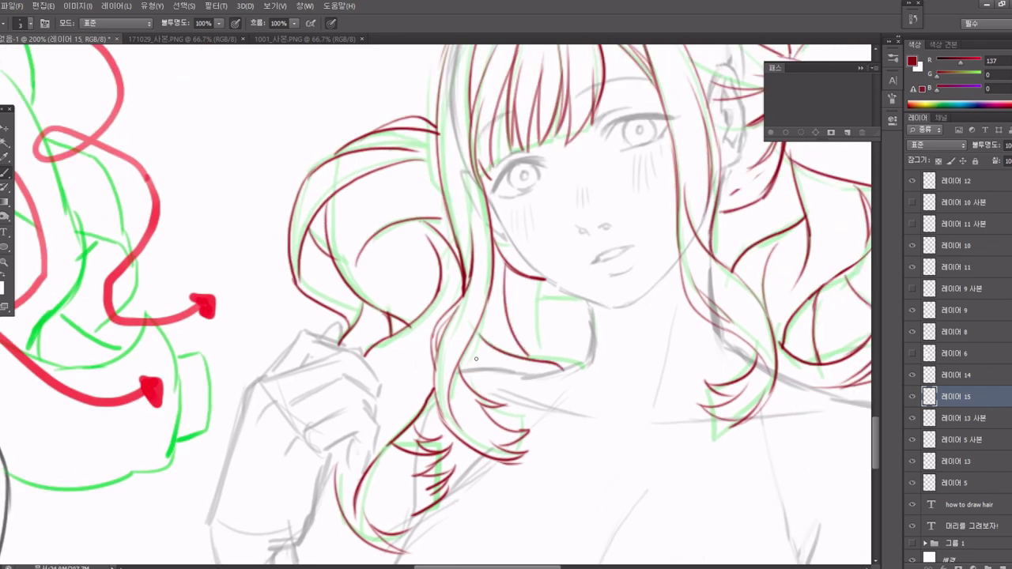
key(ctrl+minus)
key(ctrl+minus)
ctrl+click(960, 439)
Duplicate the figure's lineart and sketch layers, shift the copies into place, and reorder them in the stack.
key(ctrl+j)
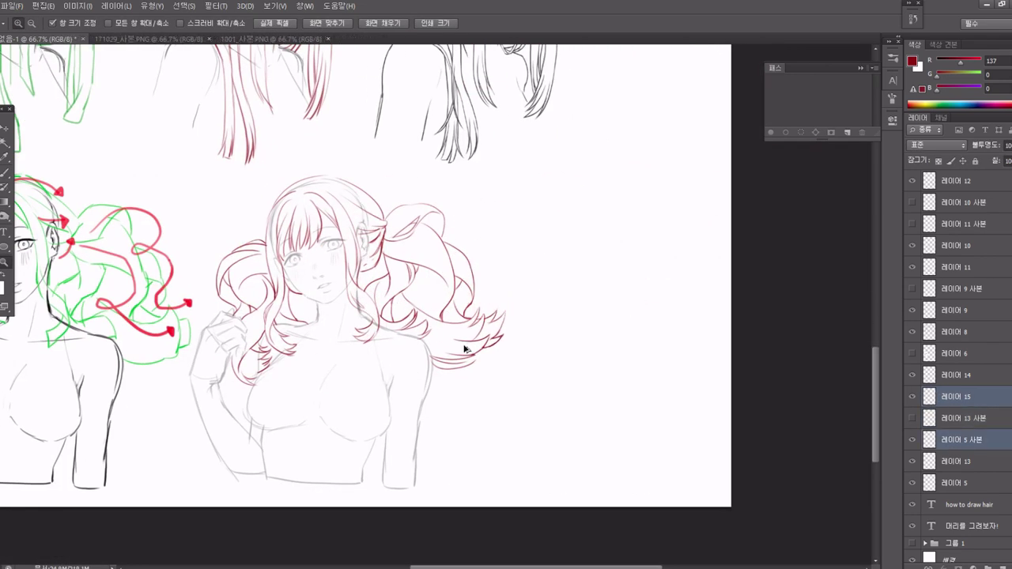
shift+click(955, 526)
ctrl+click(955, 374)
key(ctrl+t)
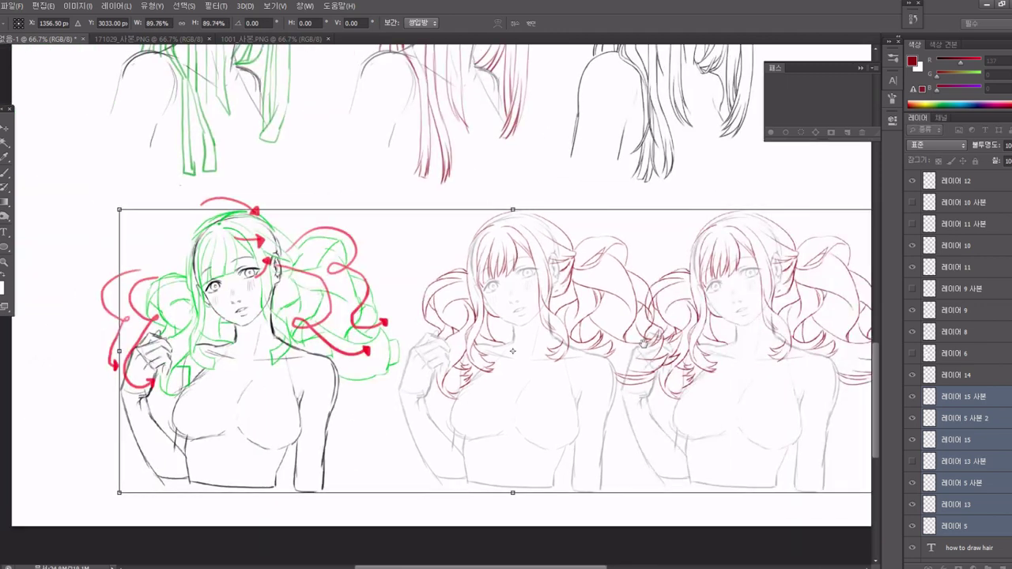
key(Return)
drag(655, 328, 594, 327)
scroll(666, 361, right, 2)
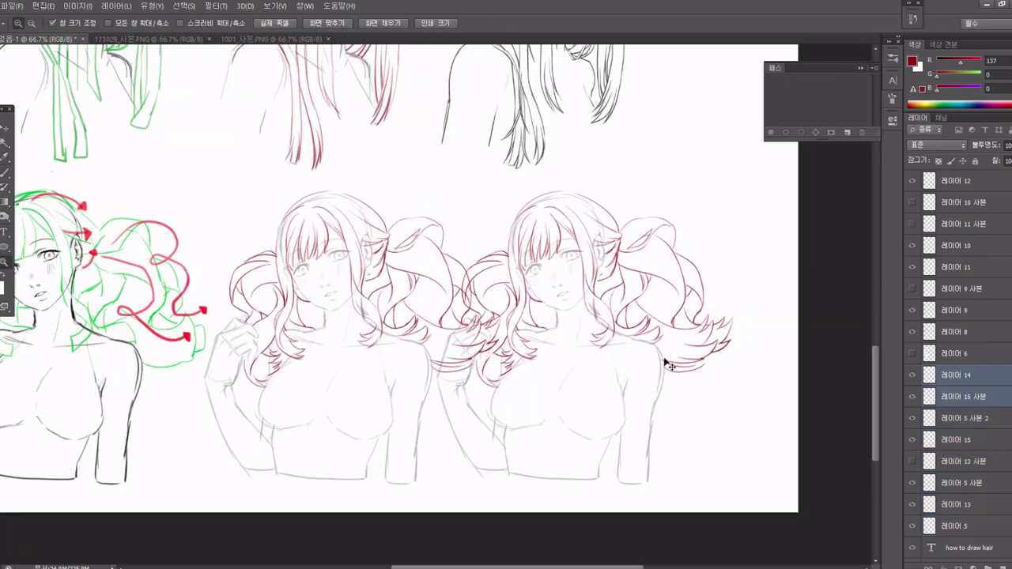
drag(961, 418, 961, 396)
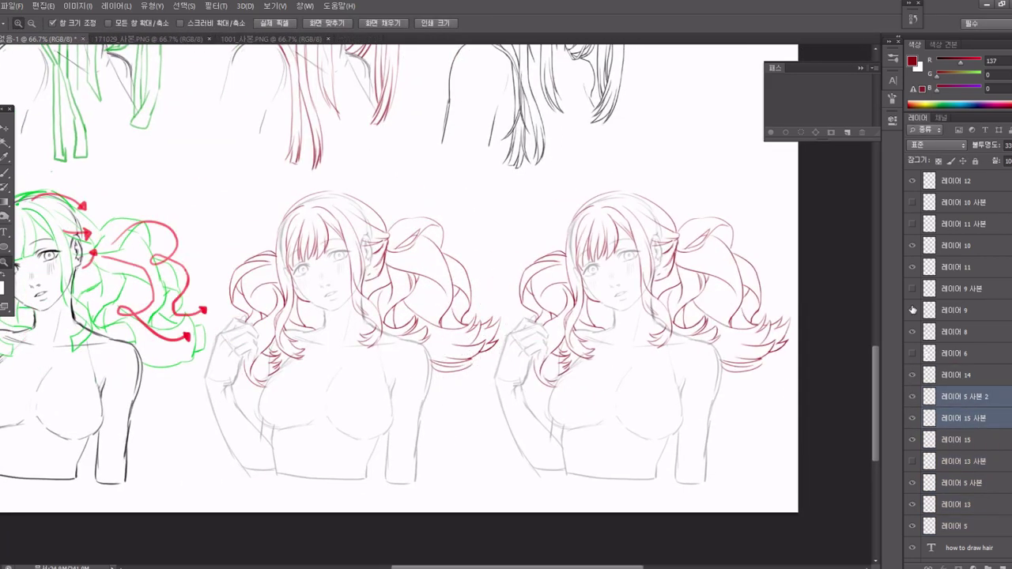
drag(984, 145, 967, 150)
On a new layer, brush a black arc over the head and hair strands beside the face.
click(989, 566)
key(b)
scroll(593, 277, up, 3)
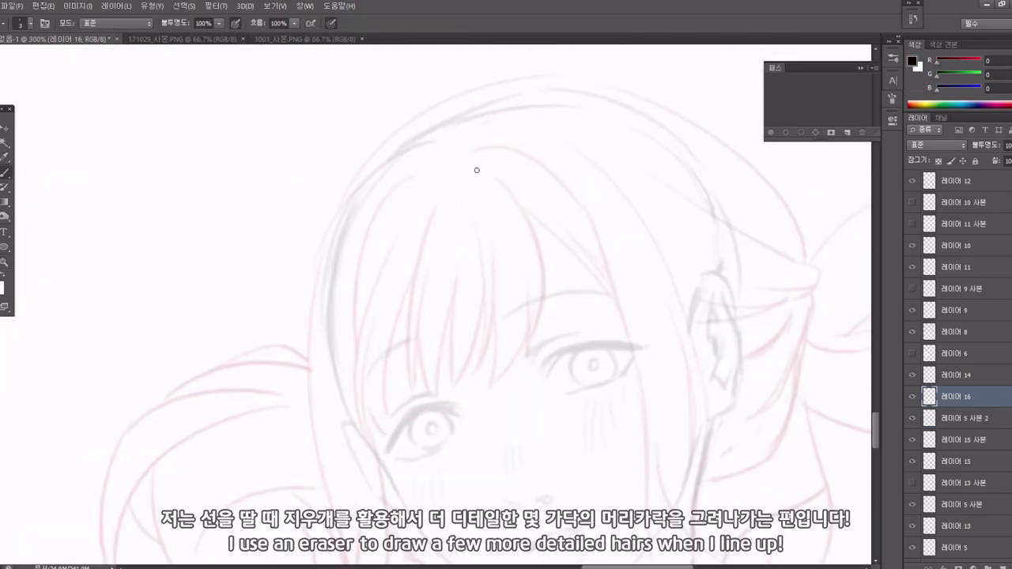
mouse_move(417, 115)
mouse_down()
mouse_move(554, 225)
mouse_move(601, 434)
mouse_up()
mouse_move(470, 82)
mouse_down()
mouse_move(639, 278)
mouse_move(649, 149)
mouse_up()
drag(669, 301, 655, 386)
mouse_move(669, 174)
mouse_down()
mouse_move(638, 283)
mouse_move(601, 197)
mouse_up()
drag(661, 122, 557, 383)
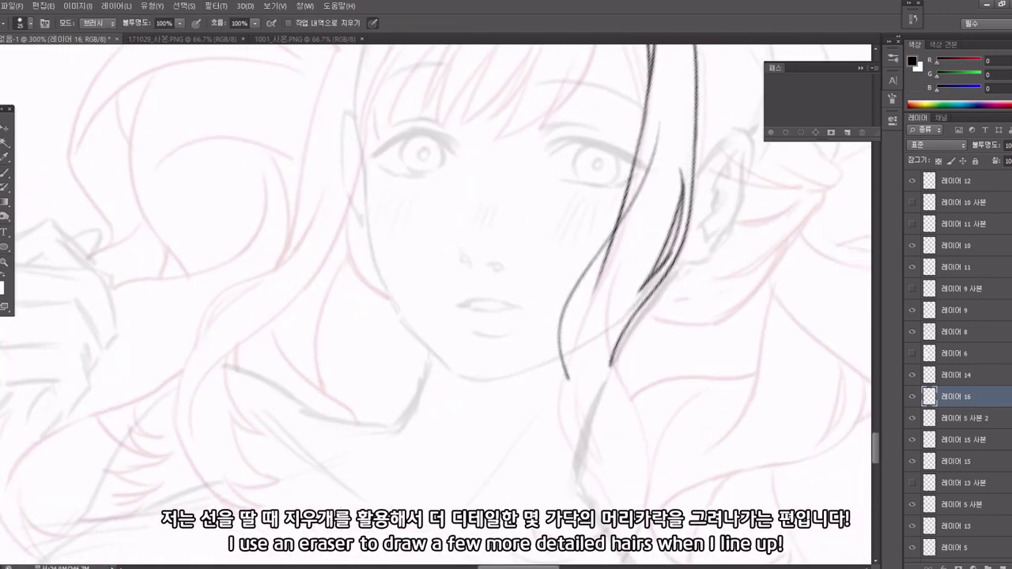
mouse_move(618, 229)
mouse_down()
mouse_move(585, 272)
mouse_move(563, 436)
mouse_move(630, 534)
mouse_move(609, 292)
mouse_move(570, 229)
mouse_up()
Ink the lower curl of the side hair with extra strands and a long tail.
key(r)
drag(625, 304, 650, 424)
drag(601, 378, 637, 435)
drag(656, 388, 637, 452)
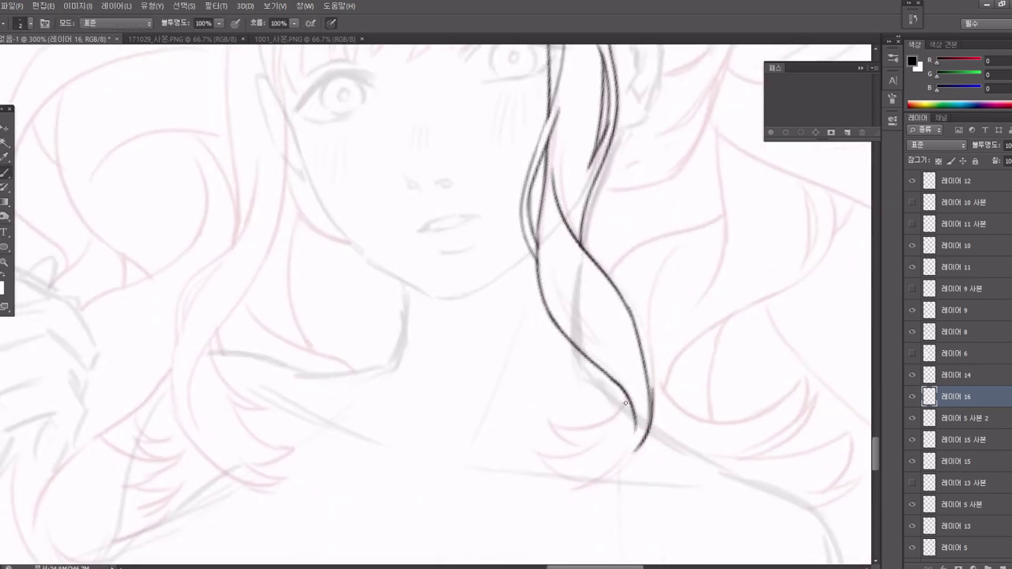
drag(630, 403, 576, 435)
drag(585, 284, 666, 431)
drag(622, 313, 656, 433)
drag(549, 299, 622, 510)
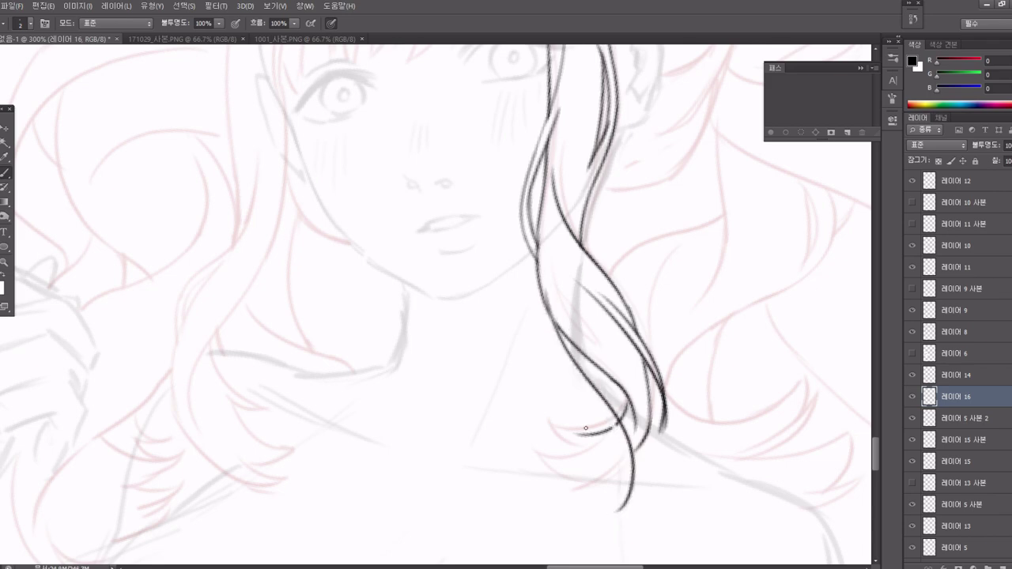
mouse_move(539, 280)
mouse_down()
mouse_move(623, 435)
mouse_move(612, 514)
mouse_up()
drag(558, 428, 593, 450)
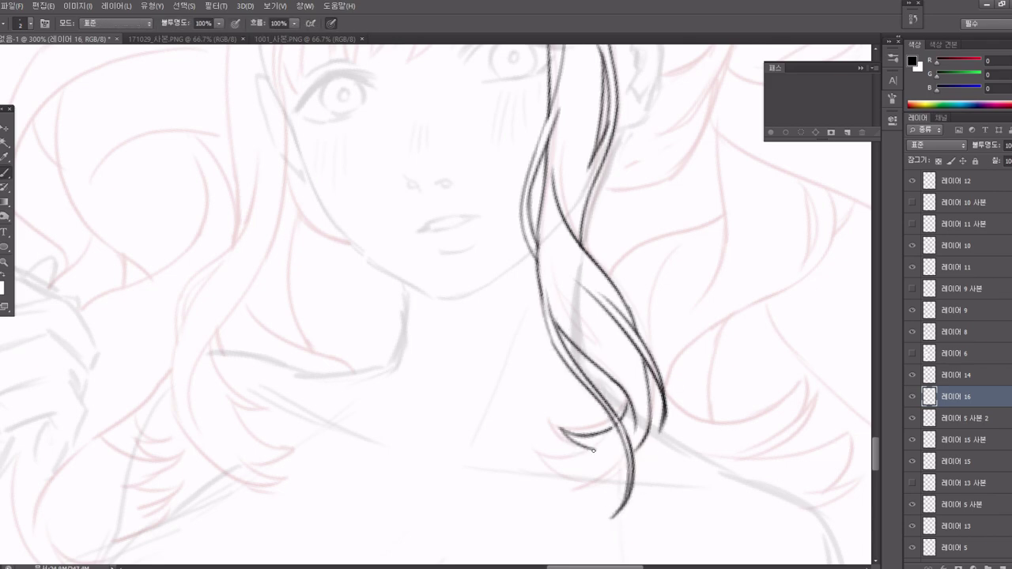
Outline the top of the head and redraw a longer left bang line.
scroll(619, 469, down, 2)
scroll(585, 237, up, 1)
scroll(617, 198, up, 1)
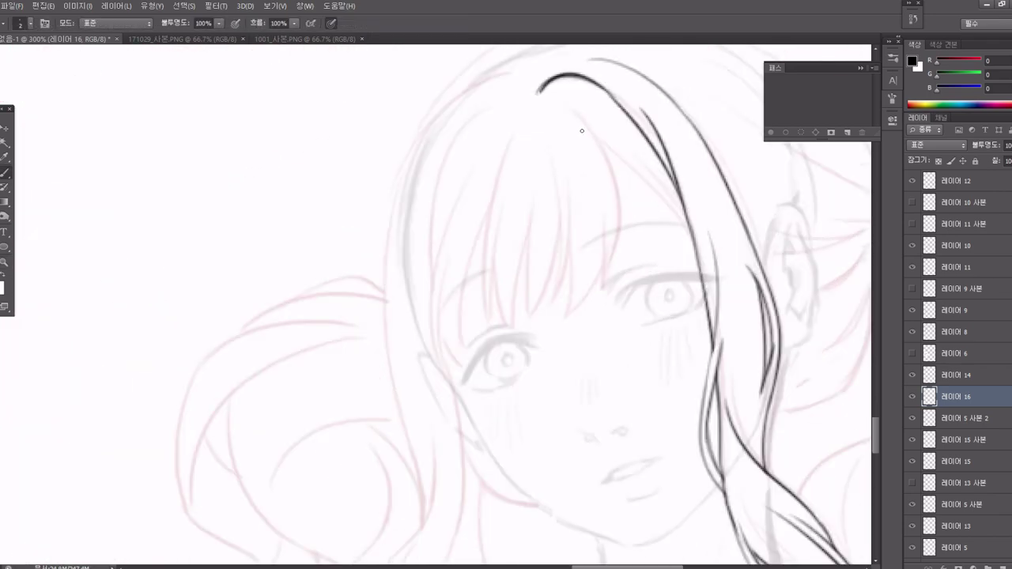
drag(609, 143, 685, 226)
mouse_move(553, 94)
mouse_down()
mouse_move(597, 137)
mouse_move(609, 285)
mouse_up()
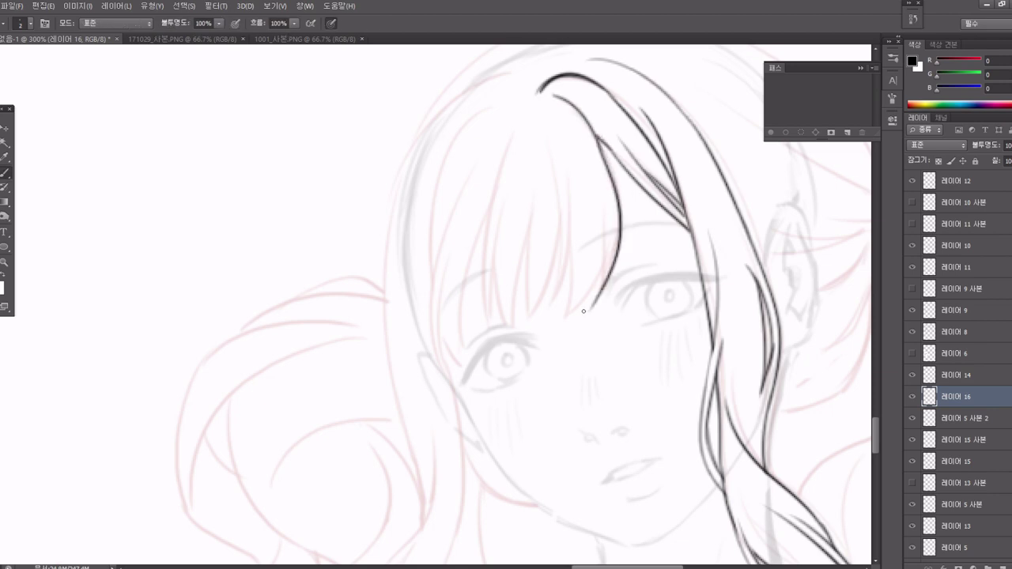
drag(473, 172, 440, 385)
key(ctrl+z)
drag(495, 196, 469, 264)
drag(435, 310, 462, 373)
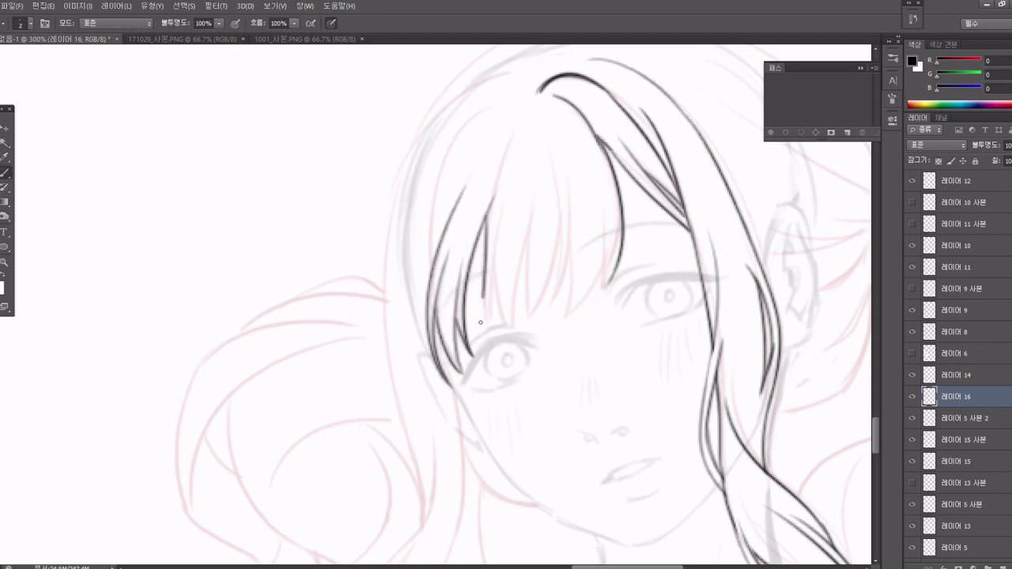
Draw bang strands across the forehead, the right bangs and the outer hair outline.
drag(494, 215, 478, 337)
drag(552, 131, 536, 310)
drag(566, 193, 551, 291)
drag(531, 155, 513, 336)
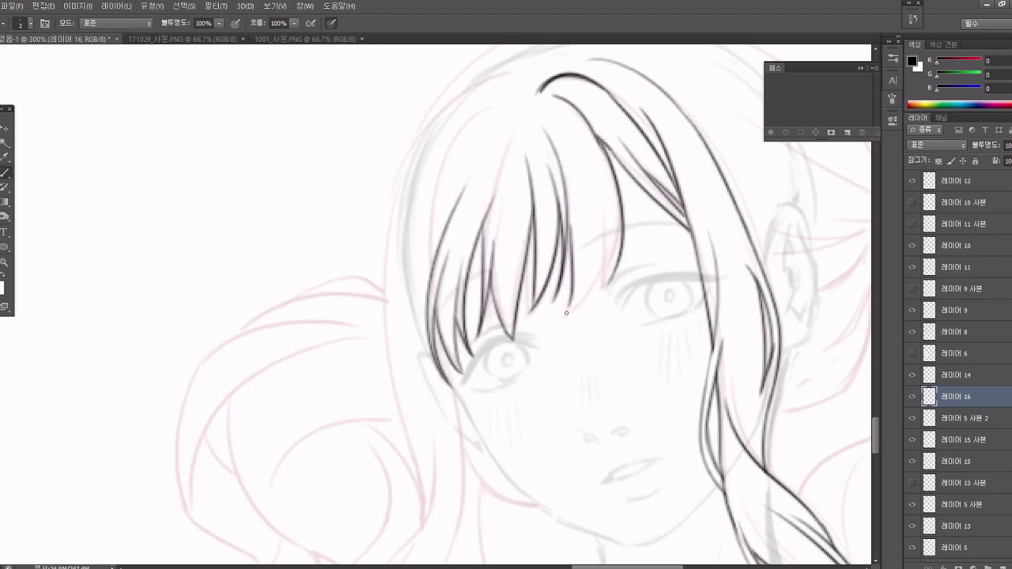
drag(611, 190, 569, 305)
drag(613, 248, 601, 289)
drag(496, 106, 432, 236)
drag(429, 261, 429, 209)
Draw the left outer hair strands extending down past the chin.
mouse_move(485, 95)
mouse_down()
mouse_move(400, 190)
mouse_move(392, 435)
mouse_up()
drag(402, 239, 375, 403)
mouse_move(427, 396)
mouse_down()
mouse_move(395, 276)
mouse_move(390, 403)
mouse_up()
drag(408, 228, 422, 139)
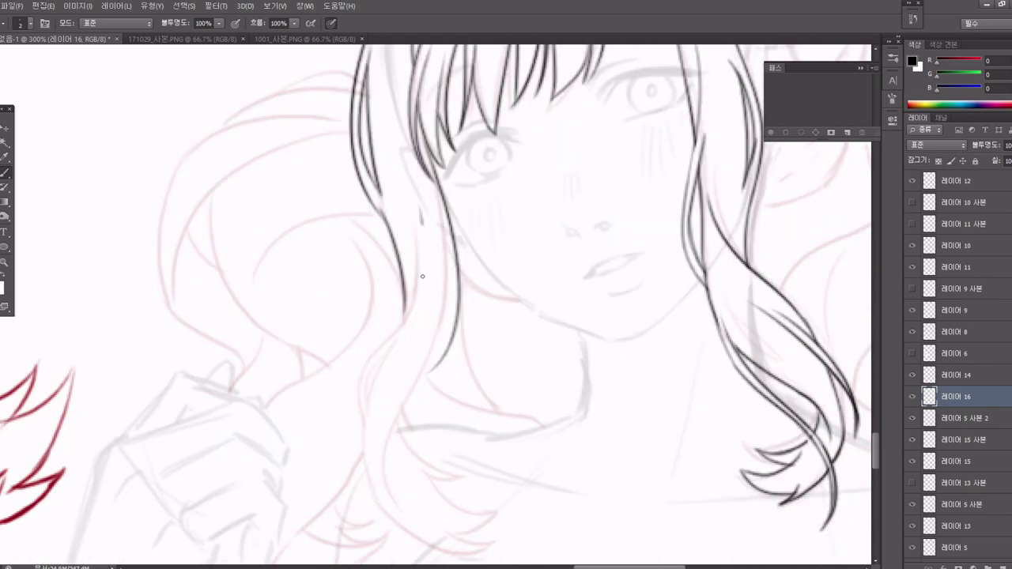
drag(427, 204, 395, 326)
mouse_move(455, 244)
mouse_down()
mouse_move(435, 344)
mouse_move(379, 499)
mouse_up()
key(ctrl+z)
Add strands at the lower left curl, erase stray ends, and stroke the hair tips.
drag(412, 305, 352, 434)
drag(372, 395, 360, 331)
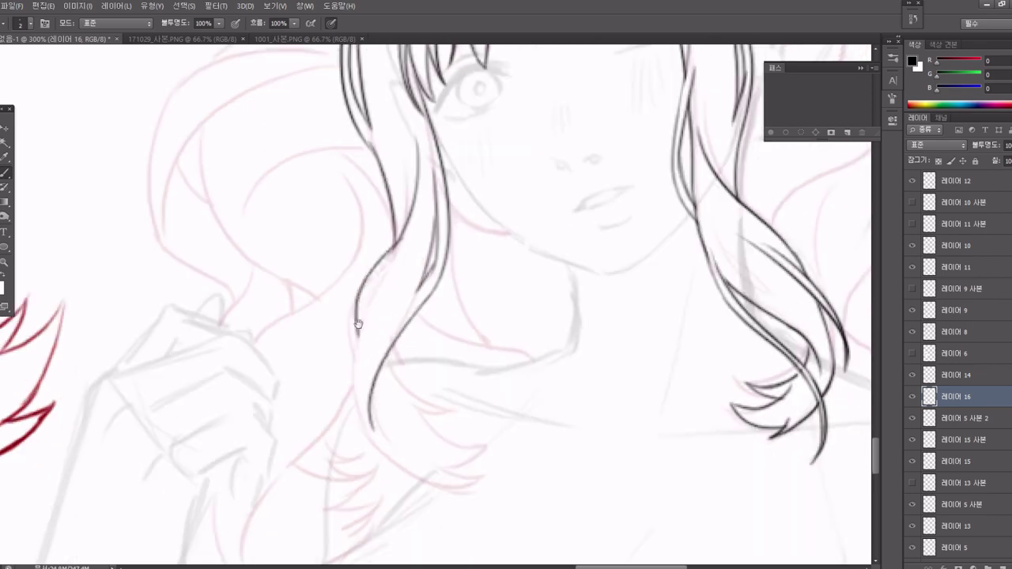
mouse_move(400, 259)
mouse_down()
mouse_move(349, 340)
mouse_move(353, 375)
mouse_up()
key(e)
mouse_move(354, 320)
mouse_down()
mouse_move(346, 372)
mouse_move(395, 368)
mouse_move(386, 393)
mouse_up()
key(b)
drag(342, 430, 391, 471)
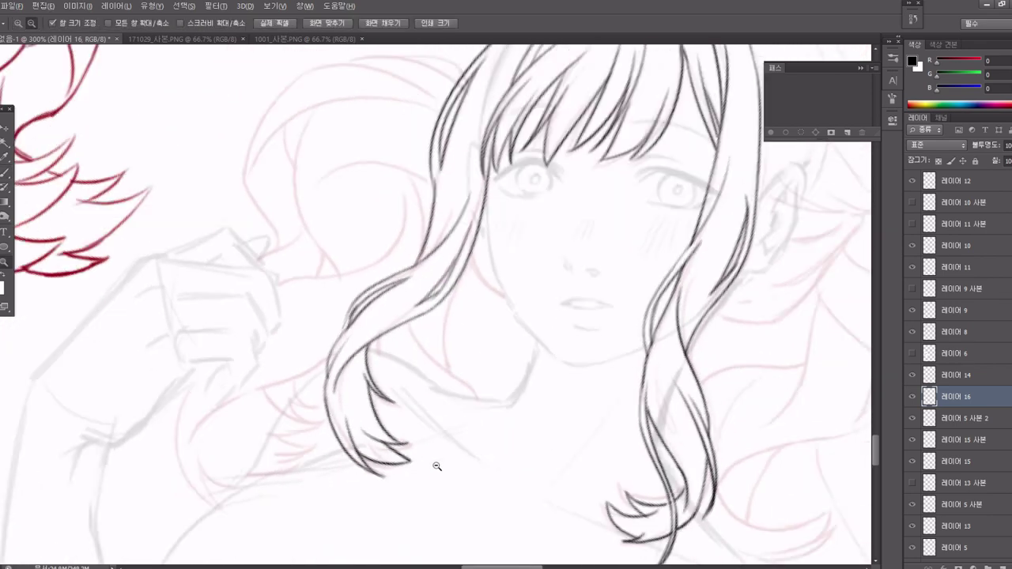
Draw the jaw-to-chin line, the neck line and the shoulder line.
scroll(436, 463, down, 3)
scroll(693, 395, up, 3)
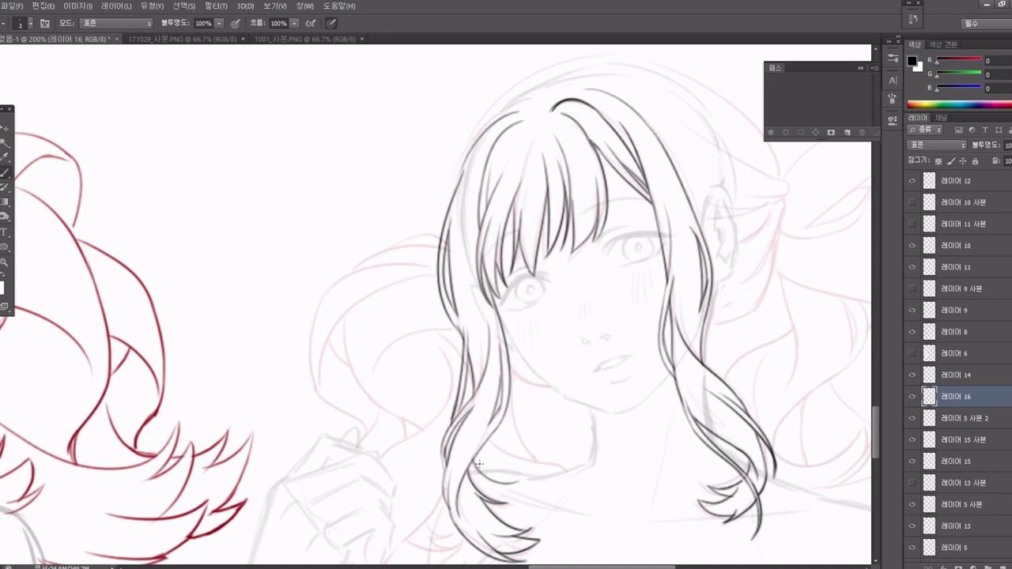
scroll(453, 314, up, 2)
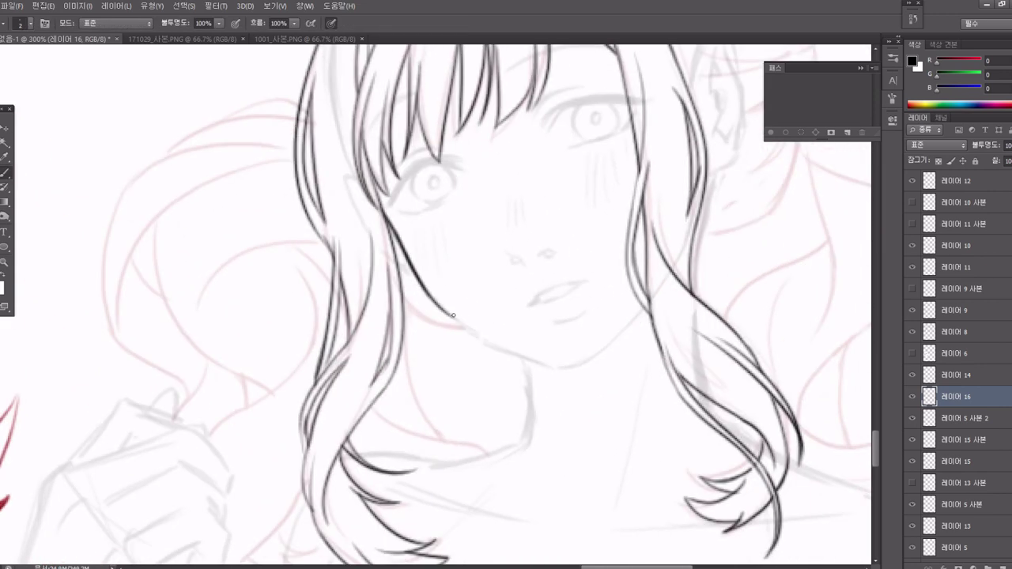
mouse_move(453, 315)
mouse_down()
mouse_move(538, 366)
mouse_move(431, 322)
mouse_move(506, 453)
mouse_up()
scroll(525, 357, down, 2)
drag(523, 299, 525, 357)
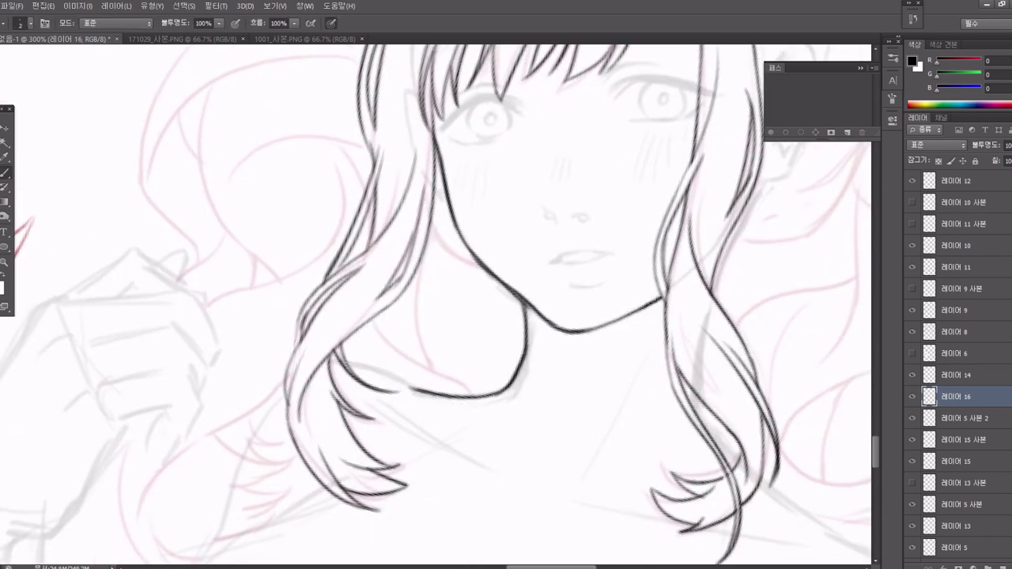
drag(340, 364, 450, 396)
Ink strands atop the head, the tied hair's upper curve, and ear and hair strokes beneath it.
drag(340, 79, 497, 94)
drag(530, 118, 702, 220)
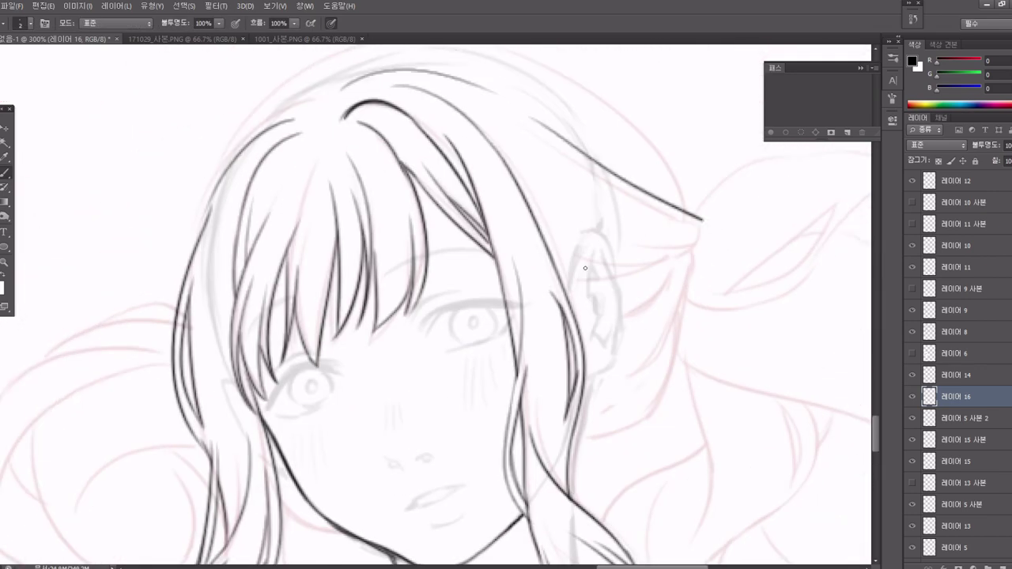
drag(548, 229, 641, 246)
mouse_move(704, 218)
mouse_down()
mouse_move(696, 246)
mouse_move(654, 206)
mouse_move(550, 353)
mouse_up()
mouse_move(586, 279)
mouse_down()
mouse_move(650, 214)
mouse_move(638, 194)
mouse_up()
drag(632, 255, 543, 310)
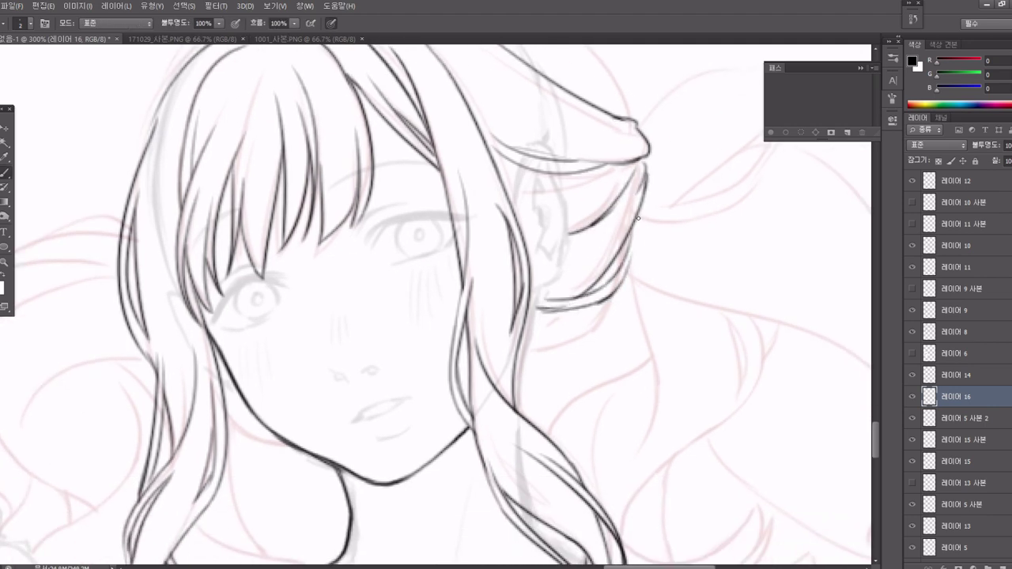
drag(639, 218, 625, 280)
drag(624, 237, 605, 284)
drag(585, 219, 509, 249)
drag(601, 228, 492, 239)
drag(551, 247, 532, 326)
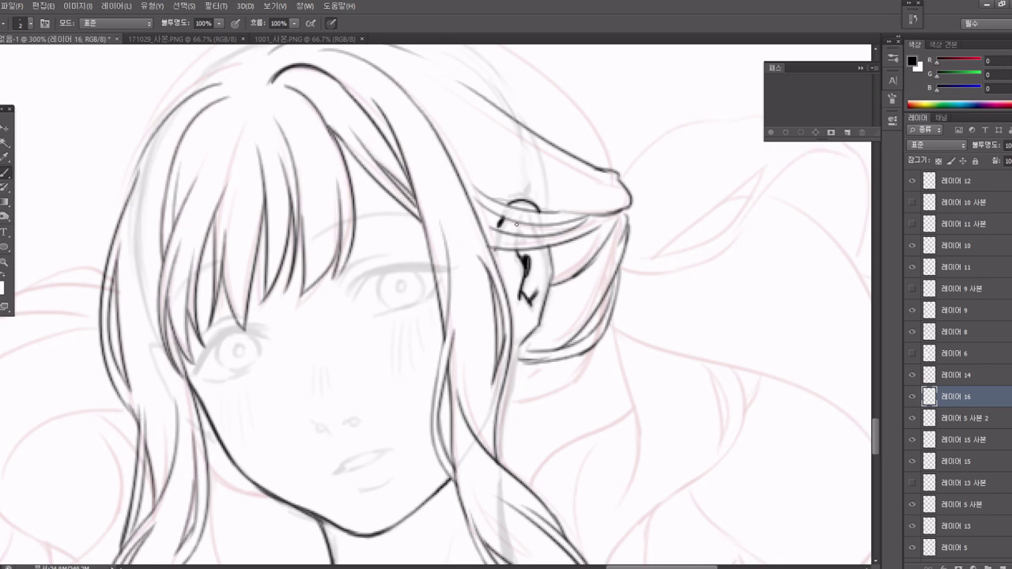
Move layer 15 사본 above 5 사본 2, return to layer 16, and add top-of-head strokes.
key(ctrl+minus)
drag(957, 439, 916, 398)
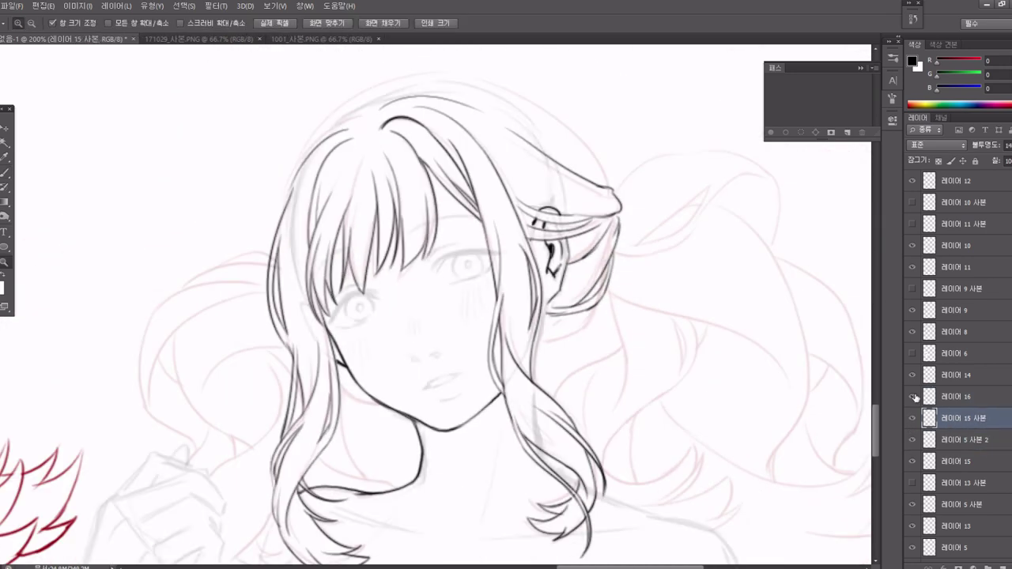
click(957, 396)
key(ctrl+plus)
key(b)
mouse_move(255, 173)
mouse_down()
mouse_move(383, 115)
mouse_move(535, 140)
mouse_up()
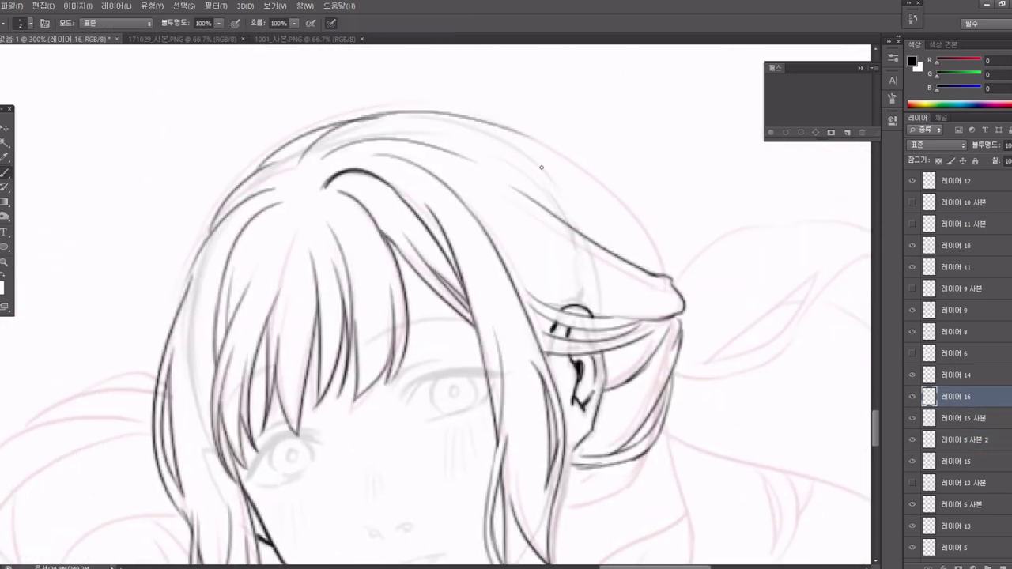
Add hair strokes along the shoulder hair and short hatch strokes near the shoulder.
key(r)
drag(649, 271, 443, 71)
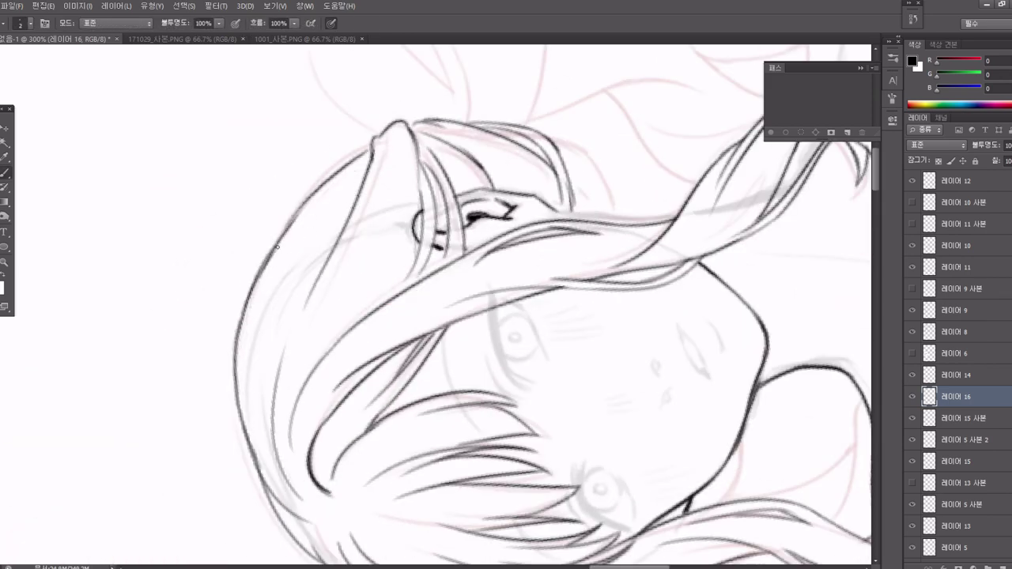
drag(277, 247, 348, 182)
drag(404, 341, 320, 400)
drag(332, 365, 318, 470)
drag(391, 348, 338, 397)
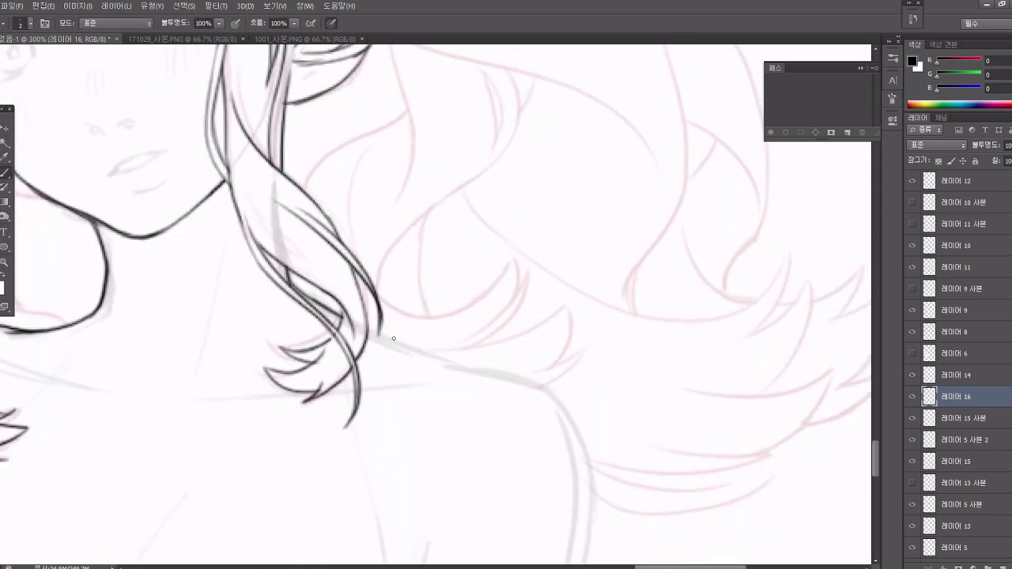
key(ctrl+minus)
mouse_move(48, 300)
mouse_down()
mouse_move(395, 358)
mouse_move(431, 203)
mouse_up()
drag(617, 348, 535, 348)
drag(557, 299, 526, 341)
mouse_move(792, 467)
mouse_down()
mouse_move(594, 213)
mouse_move(570, 372)
mouse_move(578, 259)
mouse_up()
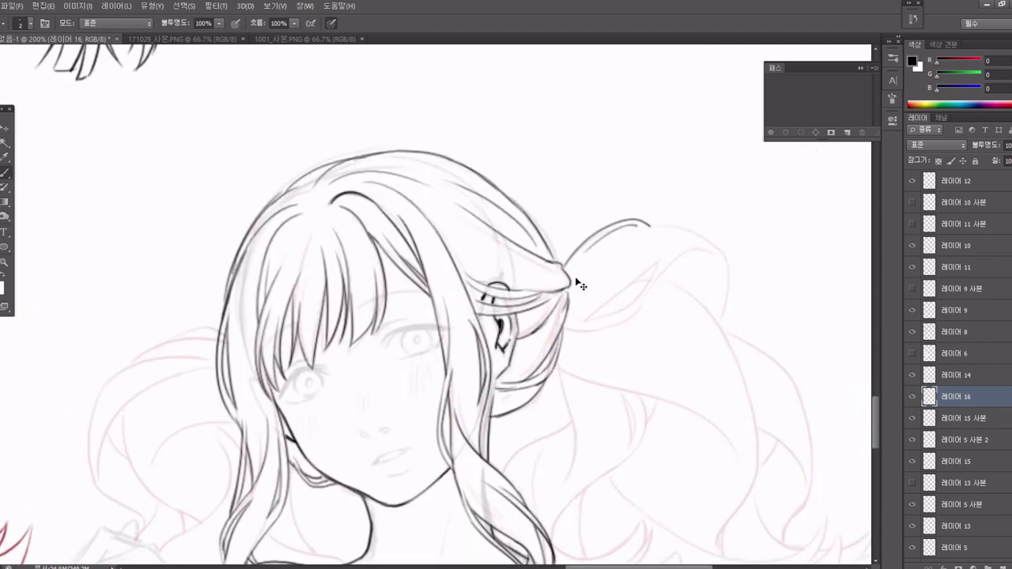
Extend the hair toward the ponytail and draw long strands falling from it.
drag(633, 223, 696, 233)
drag(599, 306, 519, 300)
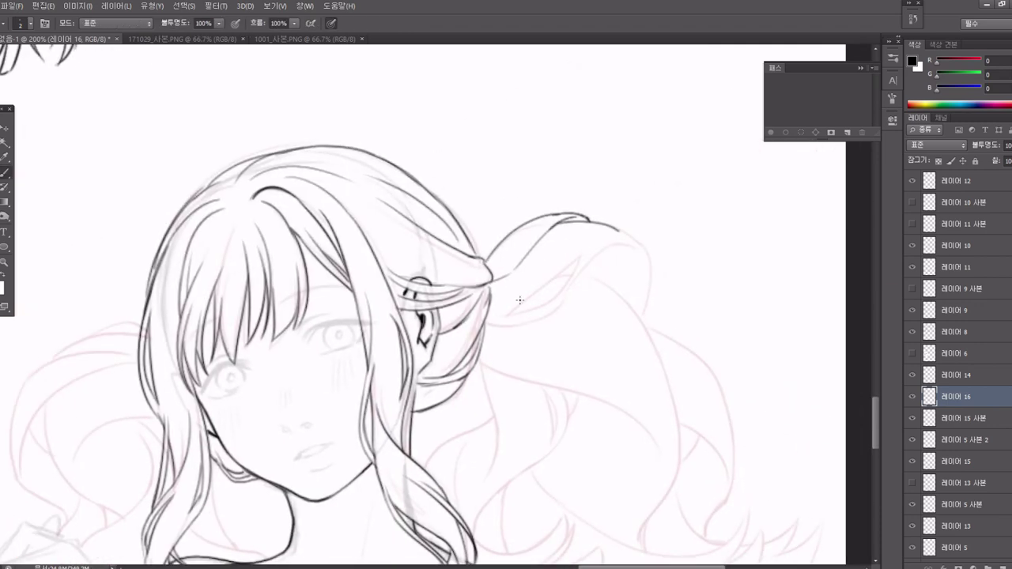
drag(622, 224, 646, 215)
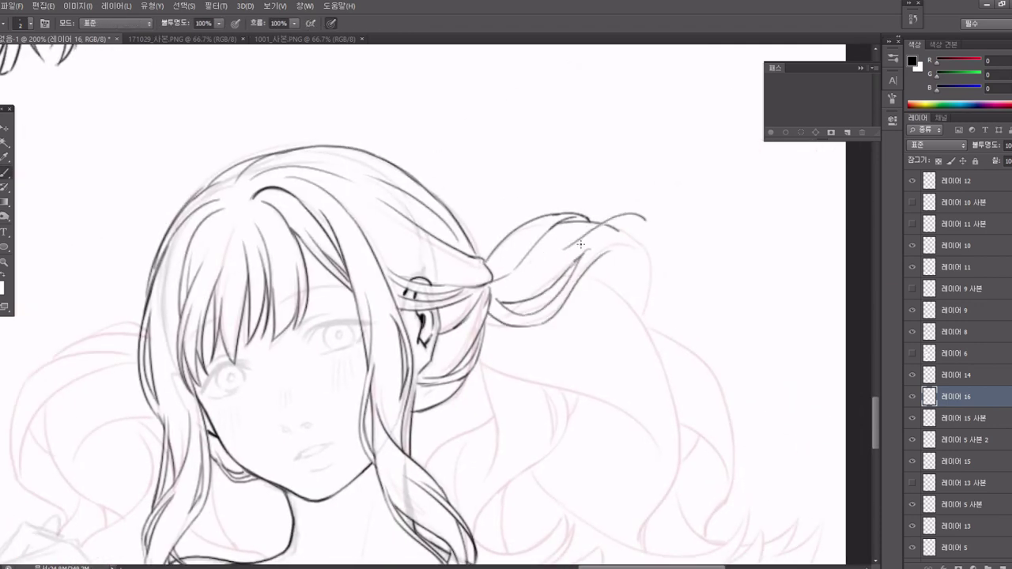
drag(666, 248, 632, 235)
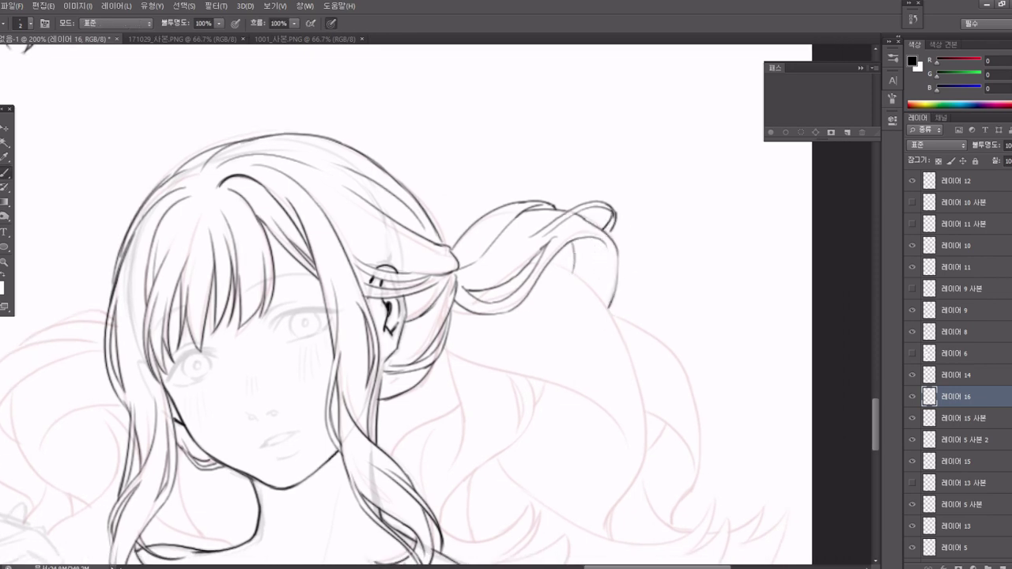
drag(456, 318, 453, 260)
mouse_move(453, 261)
mouse_down()
mouse_move(555, 335)
mouse_move(621, 416)
mouse_up()
drag(541, 207, 620, 343)
drag(601, 241, 652, 399)
mouse_move(544, 332)
mouse_down()
mouse_move(528, 318)
mouse_move(594, 317)
mouse_up()
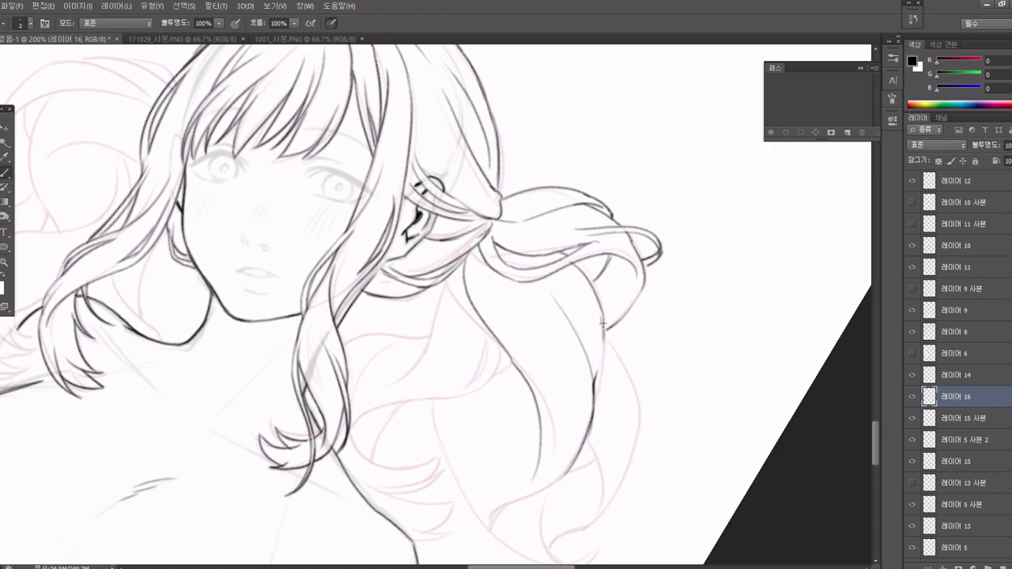
drag(707, 366, 449, 226)
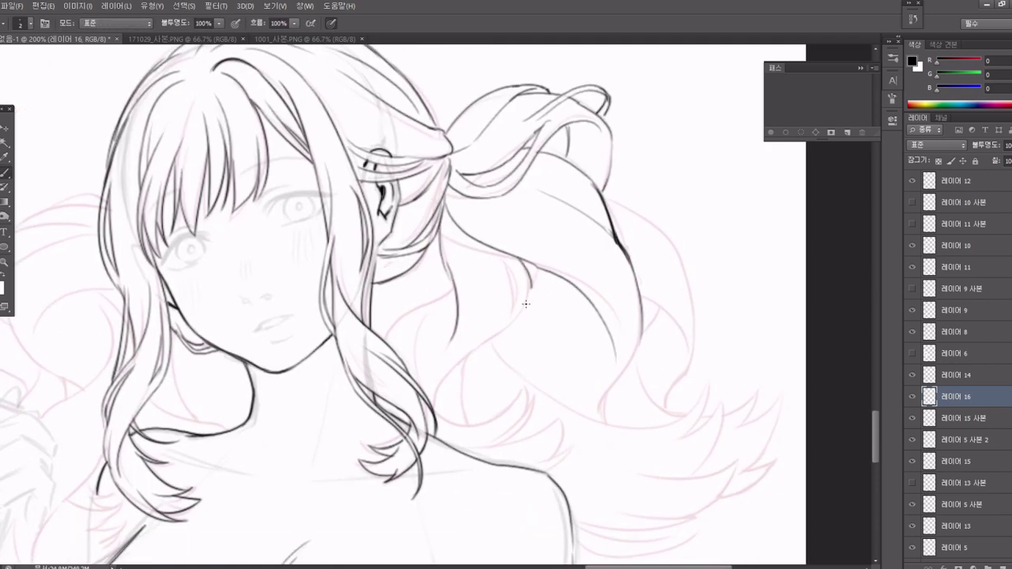
key(ctrl+z)
drag(450, 263, 440, 421)
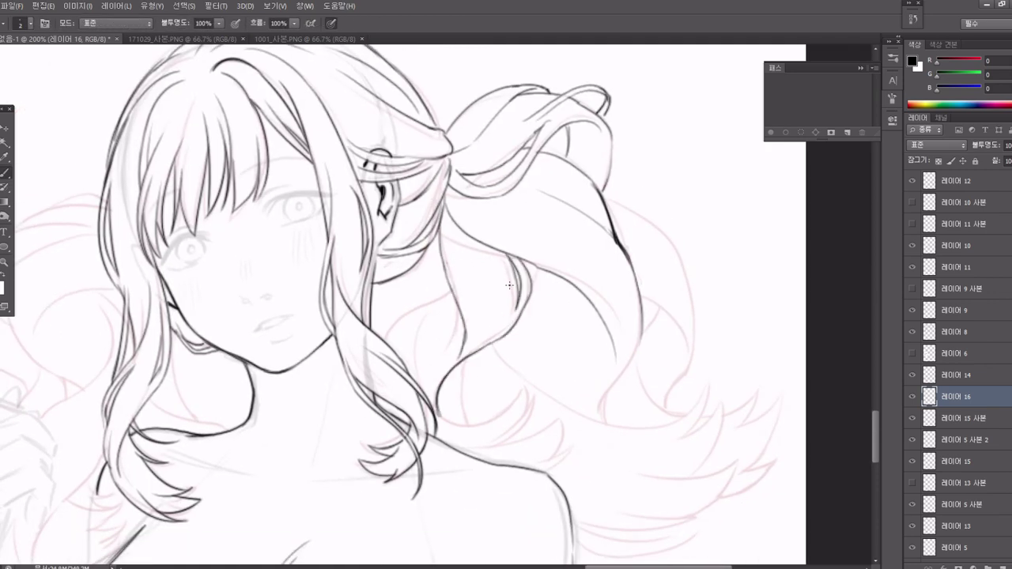
Draw more strands at the flowing hair ends.
mouse_move(510, 285)
mouse_down()
mouse_move(509, 258)
mouse_move(545, 192)
mouse_up()
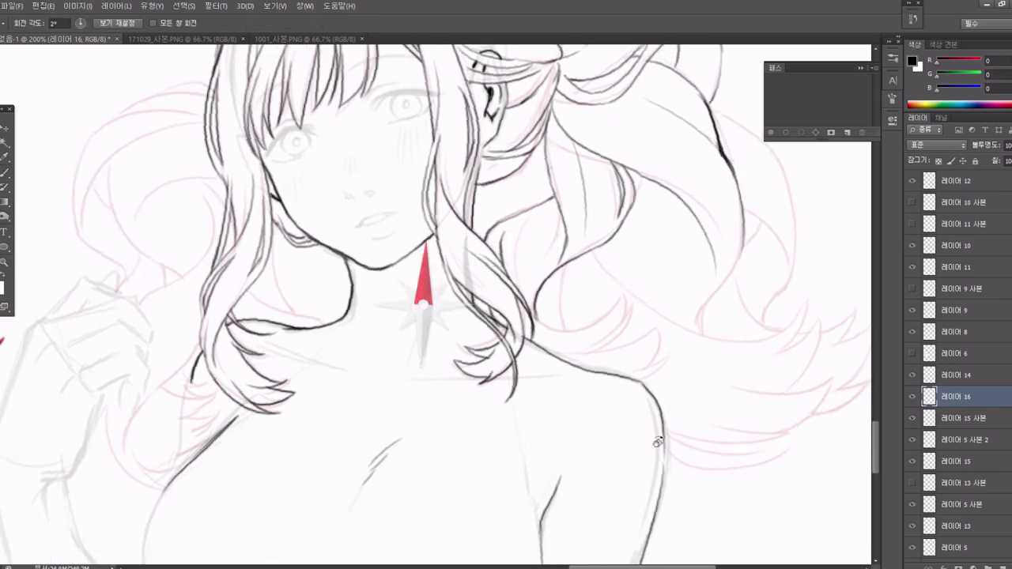
mouse_move(657, 440)
mouse_down()
mouse_move(501, 422)
mouse_move(474, 372)
mouse_up()
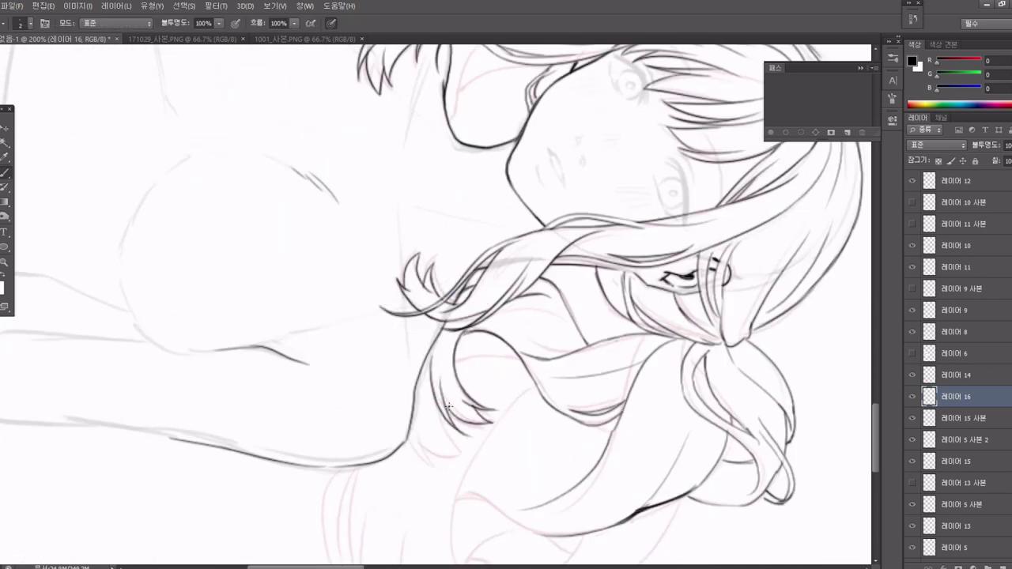
drag(450, 405, 488, 368)
drag(483, 411, 601, 154)
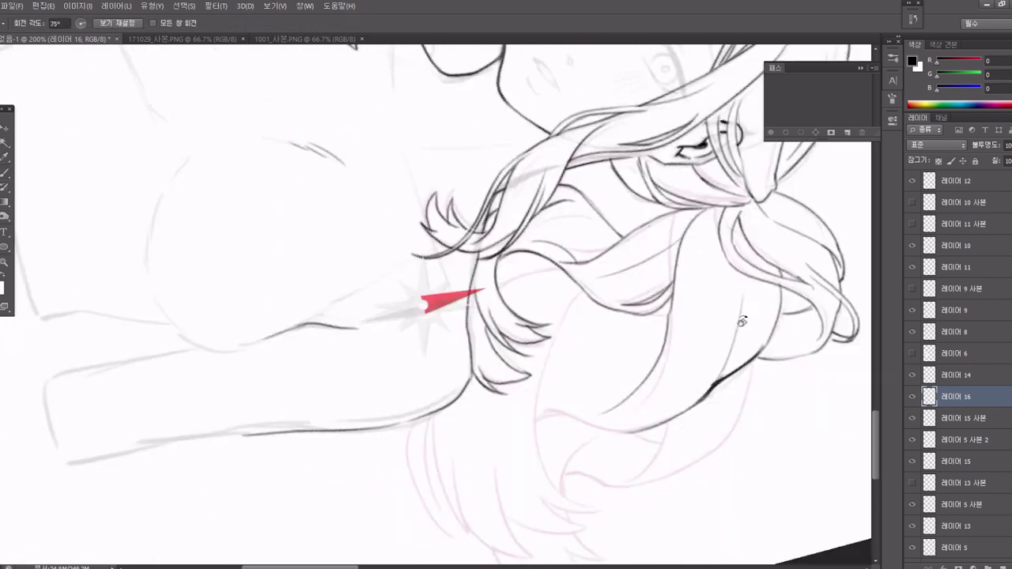
mouse_move(496, 193)
mouse_down()
mouse_move(685, 232)
mouse_move(685, 368)
mouse_move(549, 305)
mouse_up()
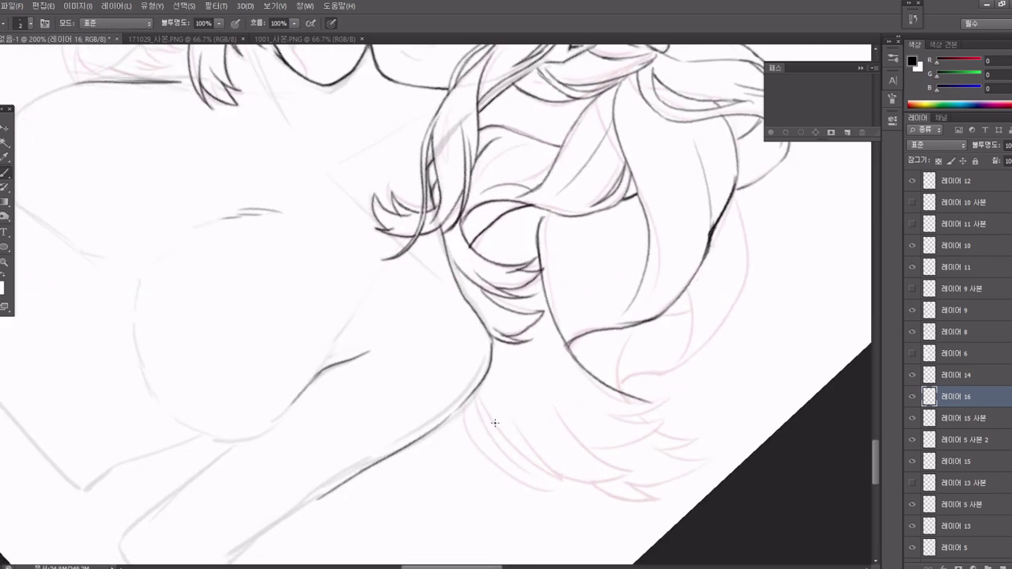
drag(502, 427, 520, 217)
drag(557, 141, 578, 204)
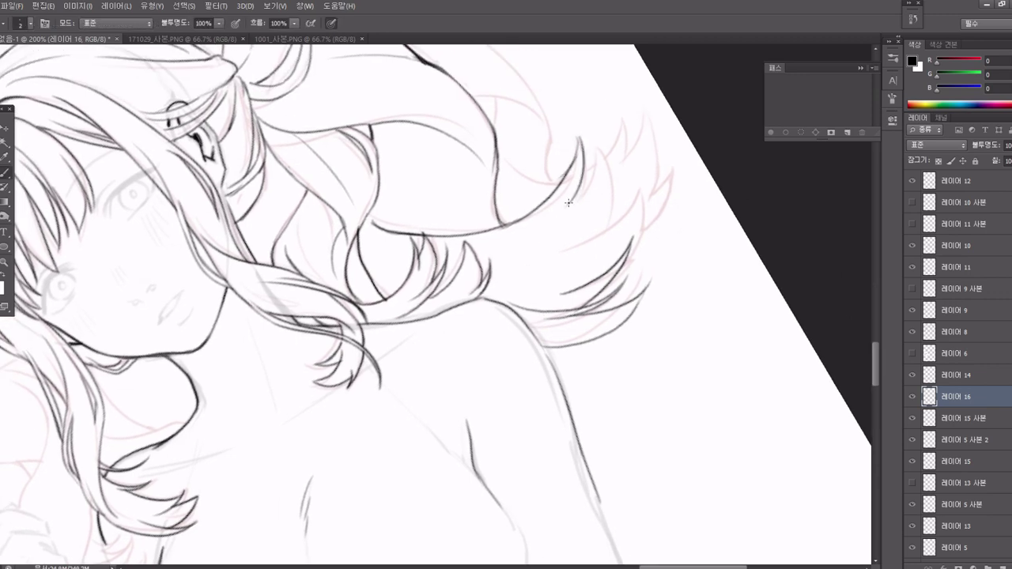
drag(608, 150, 585, 245)
drag(629, 209, 577, 288)
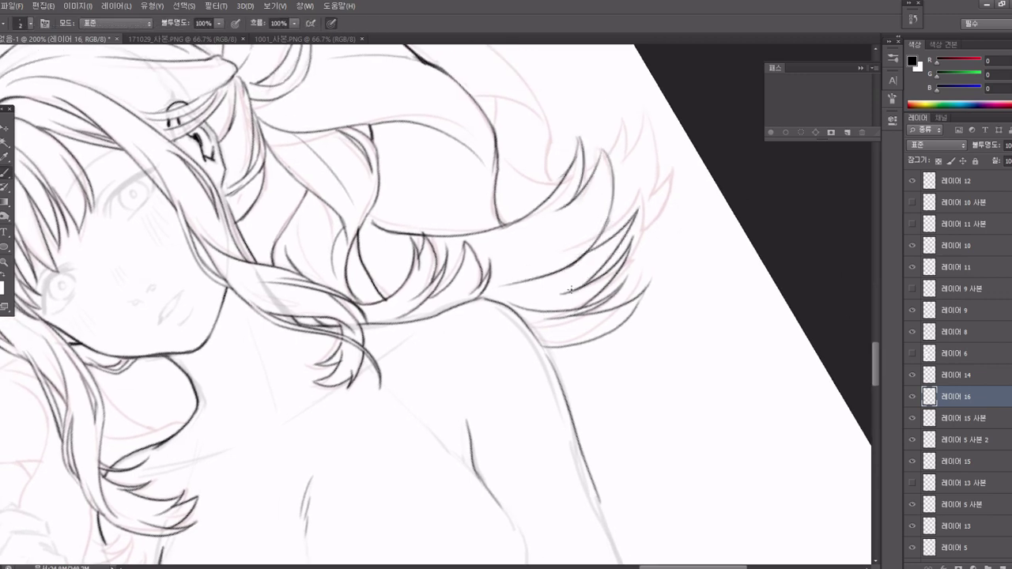
Finish with a thin strand across the hair ends and curved flicks at the tips.
drag(399, 144, 458, 208)
drag(525, 275, 683, 210)
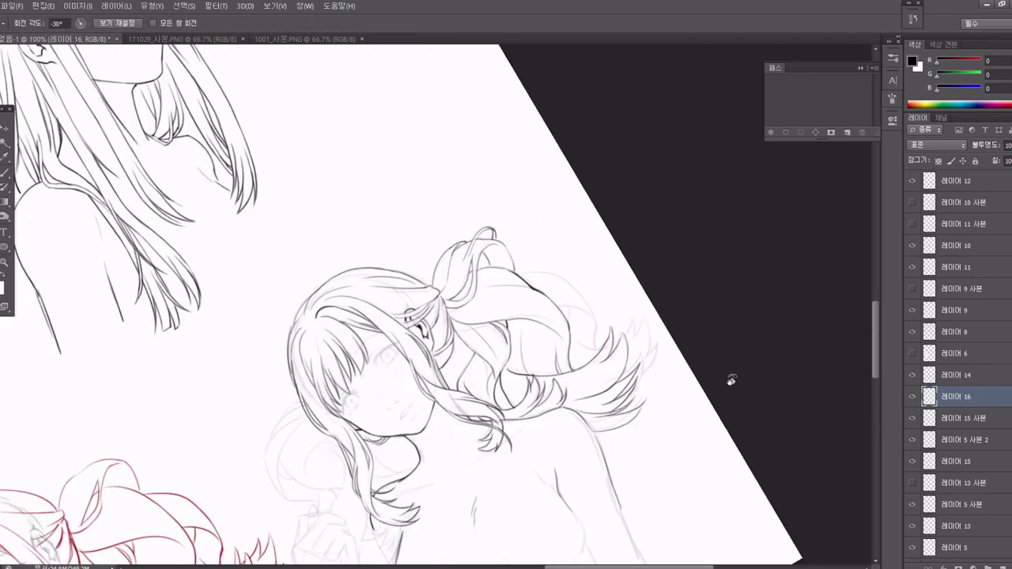
drag(730, 377, 553, 316)
mouse_move(459, 321)
mouse_down()
mouse_move(613, 337)
mouse_move(625, 399)
mouse_up()
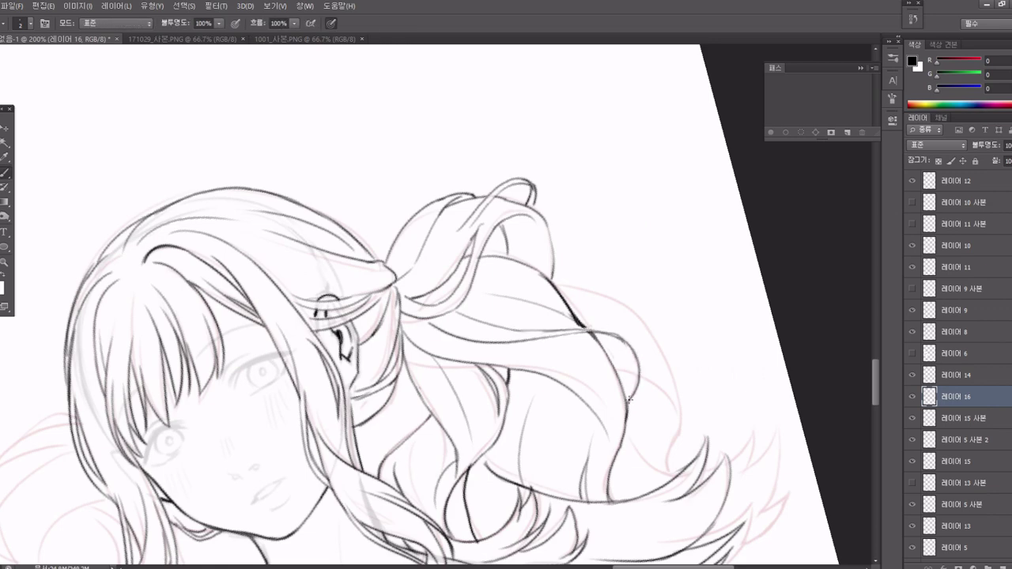
drag(529, 335, 545, 331)
key(b)
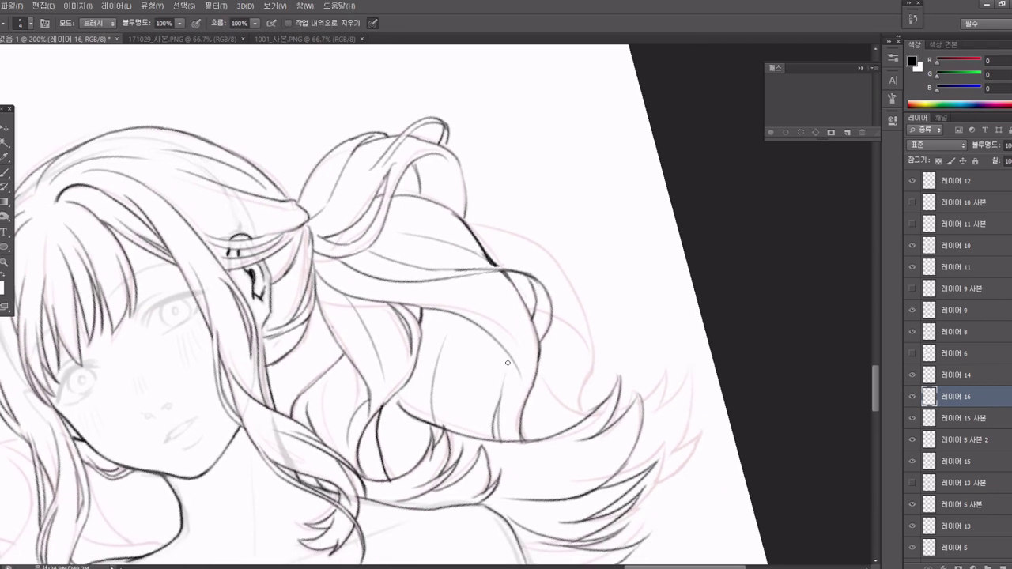
mouse_move(611, 339)
mouse_down()
mouse_move(565, 364)
mouse_move(553, 285)
mouse_up()
drag(577, 372, 600, 440)
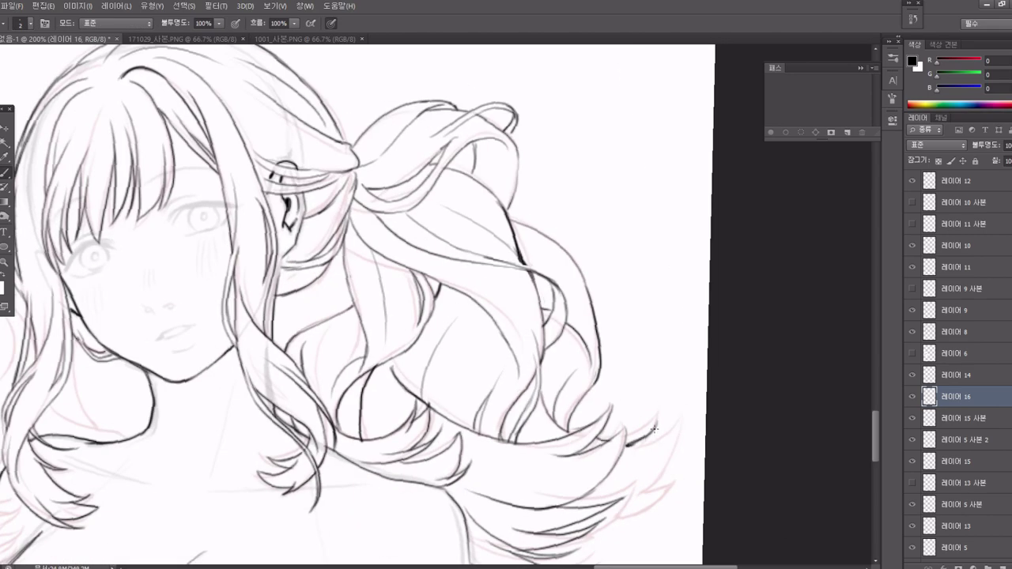
Draw a short black strand inside the left hair arc, undoing a misplaced curved stroke.
scroll(585, 435, down, 5)
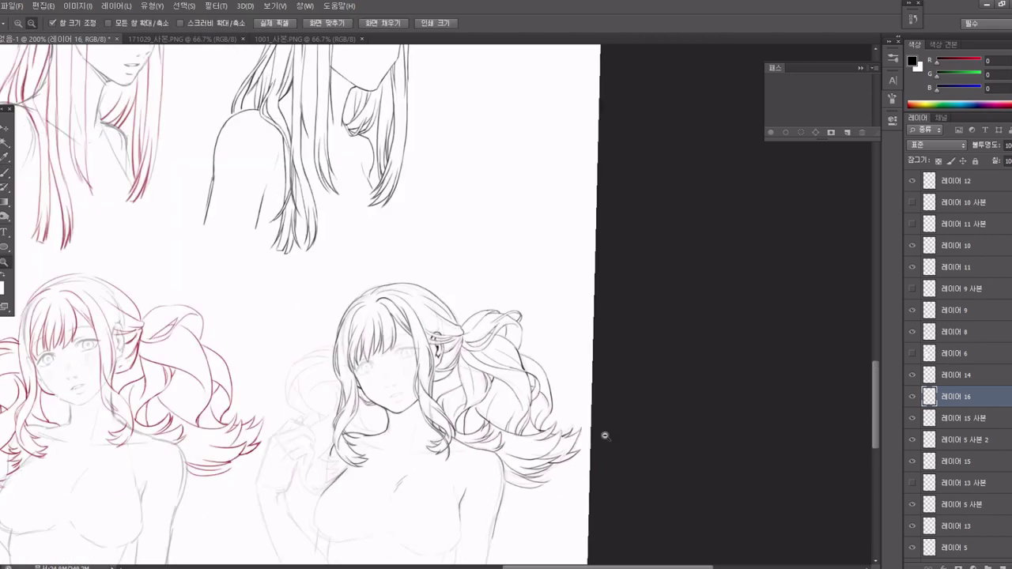
drag(604, 434, 553, 332)
scroll(538, 308, up, 5)
mouse_move(494, 360)
mouse_down()
mouse_move(522, 405)
mouse_move(392, 346)
mouse_up()
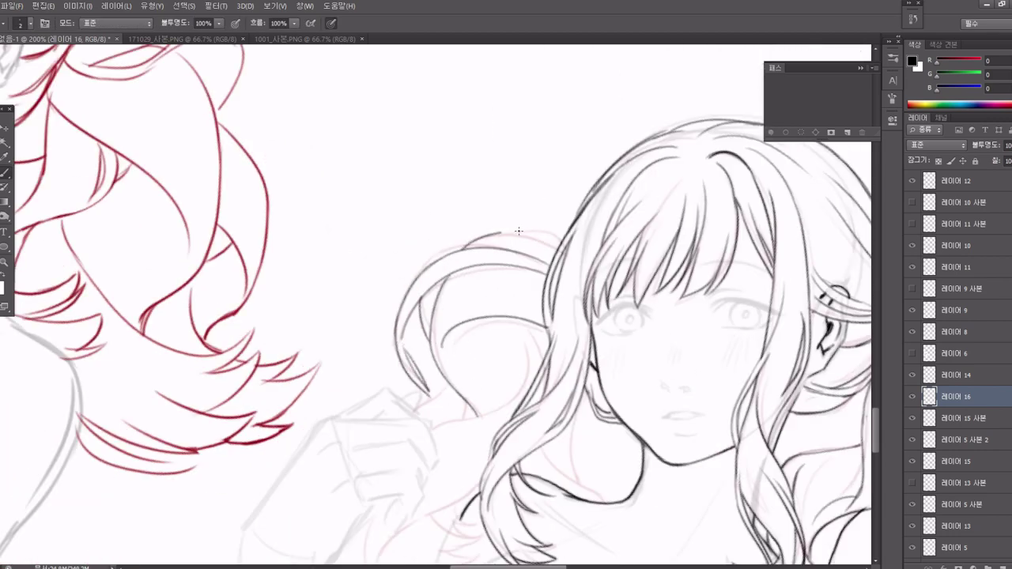
drag(519, 230, 546, 141)
drag(465, 410, 575, 304)
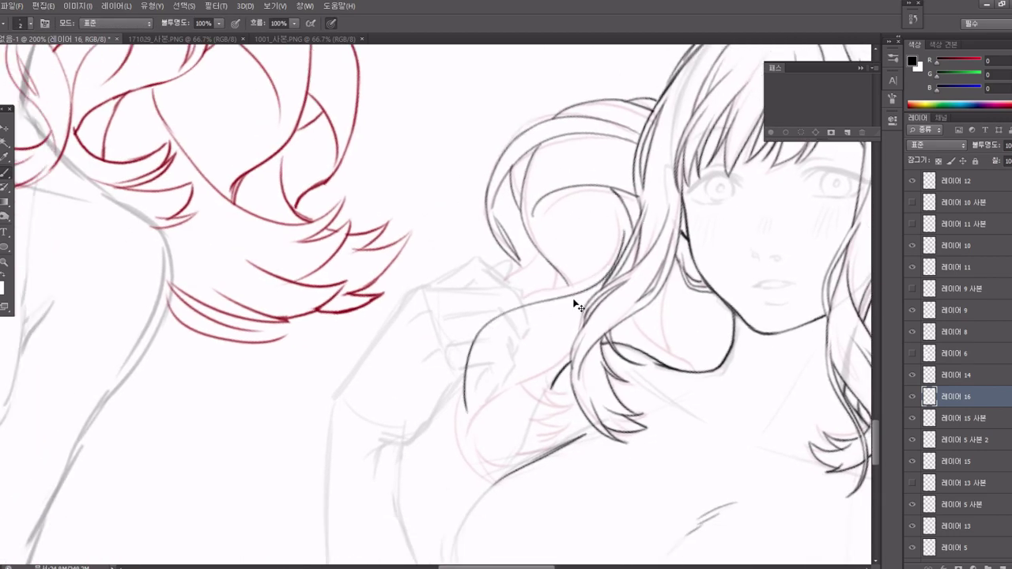
key(ctrl+z)
Rotate the view upright and add dark strands to the left curls.
mouse_move(592, 340)
mouse_down()
mouse_move(568, 252)
mouse_move(518, 410)
mouse_move(541, 440)
mouse_up()
key(e)
key(b)
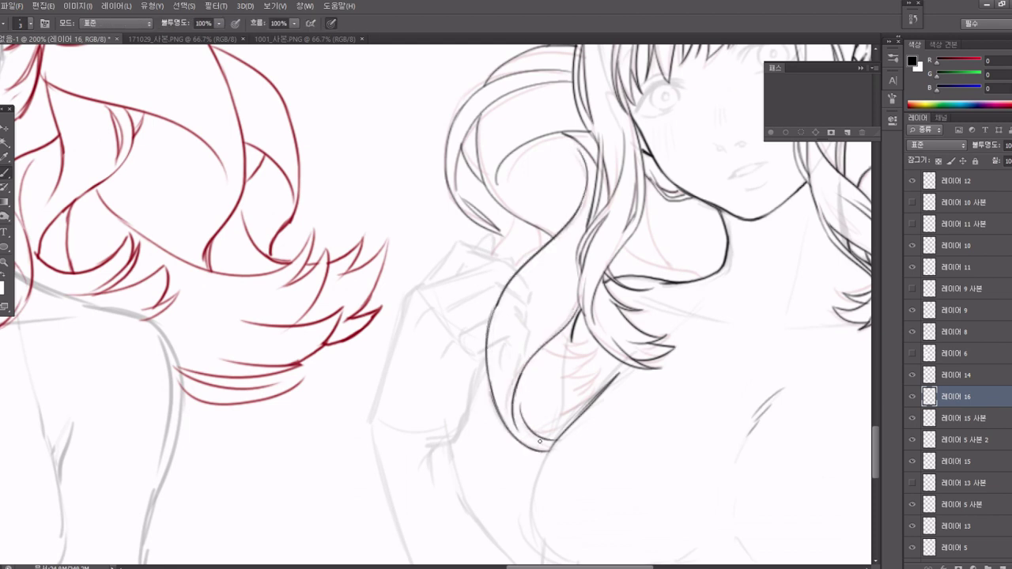
mouse_move(599, 391)
mouse_down()
mouse_move(478, 358)
mouse_move(499, 292)
mouse_move(468, 405)
mouse_up()
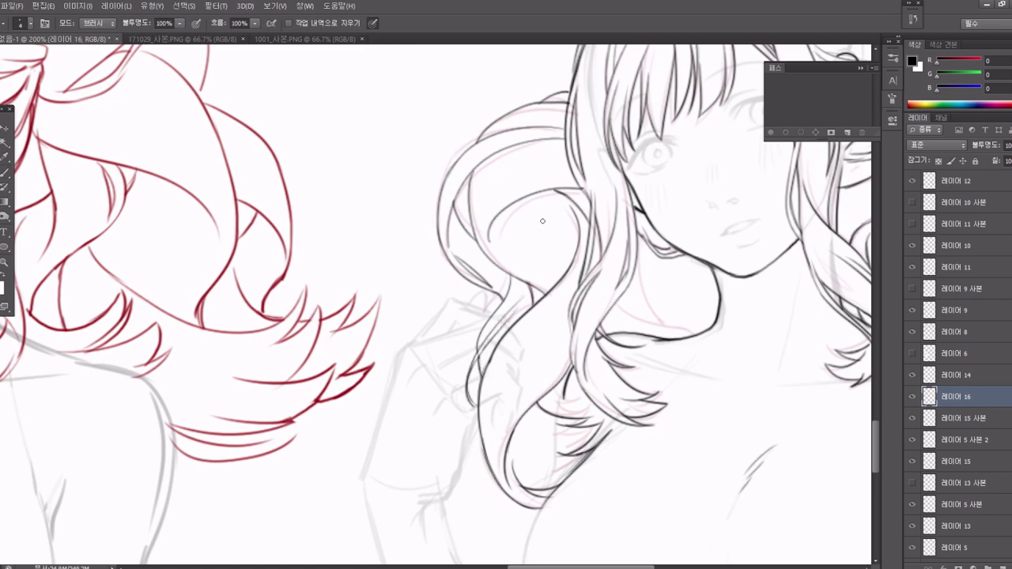
drag(549, 220, 489, 339)
drag(522, 261, 479, 372)
Erase part of the new left-curl strands and redraw the trimmed lines.
key(e)
drag(483, 334, 484, 373)
key(b)
drag(491, 315, 484, 388)
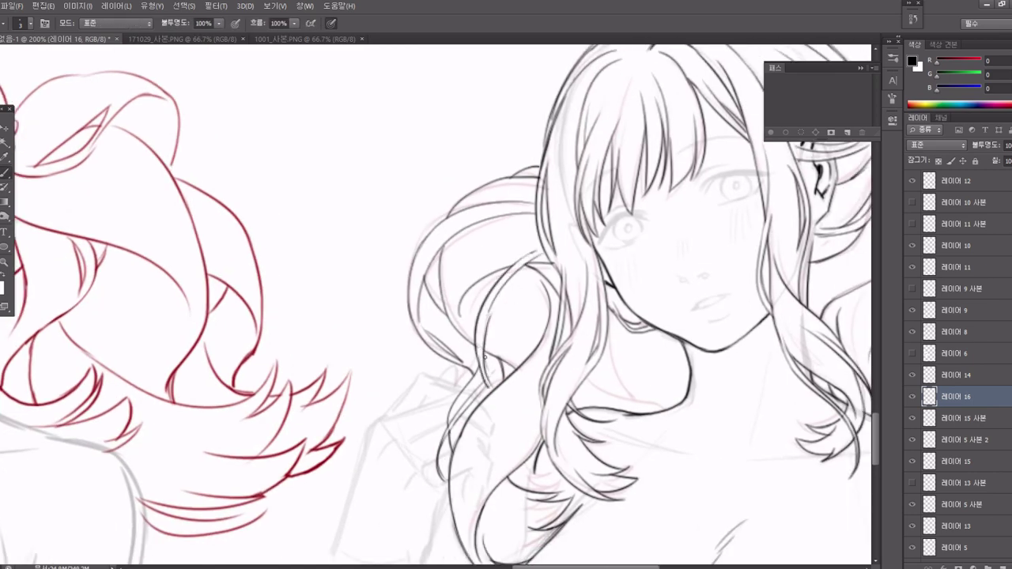
key(e)
key(b)
drag(479, 349, 393, 281)
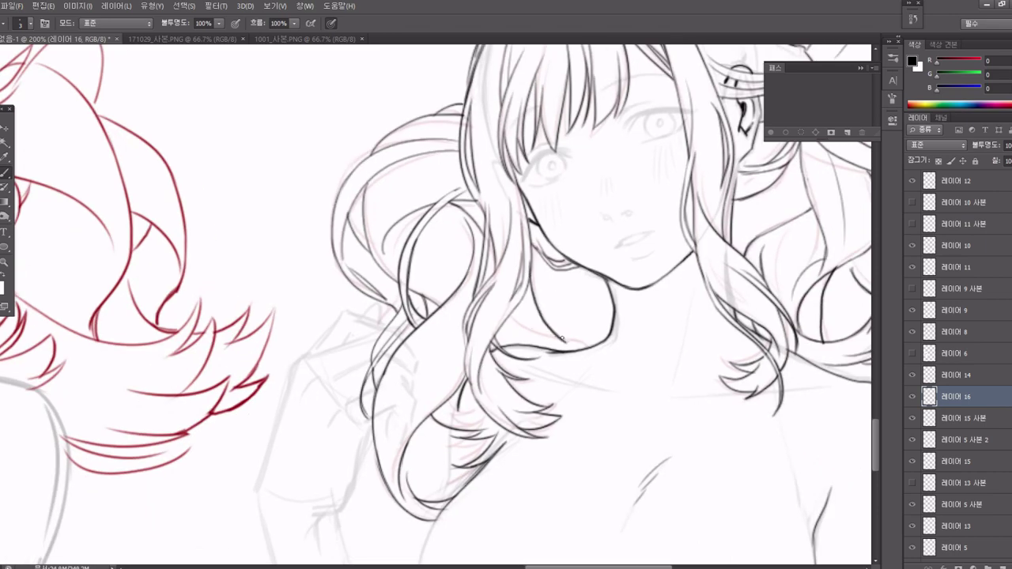
scroll(443, 301, down, 3)
Zoom into the straight-versus-curved strand diagram and adjust the brush size.
scroll(443, 301, down, 2)
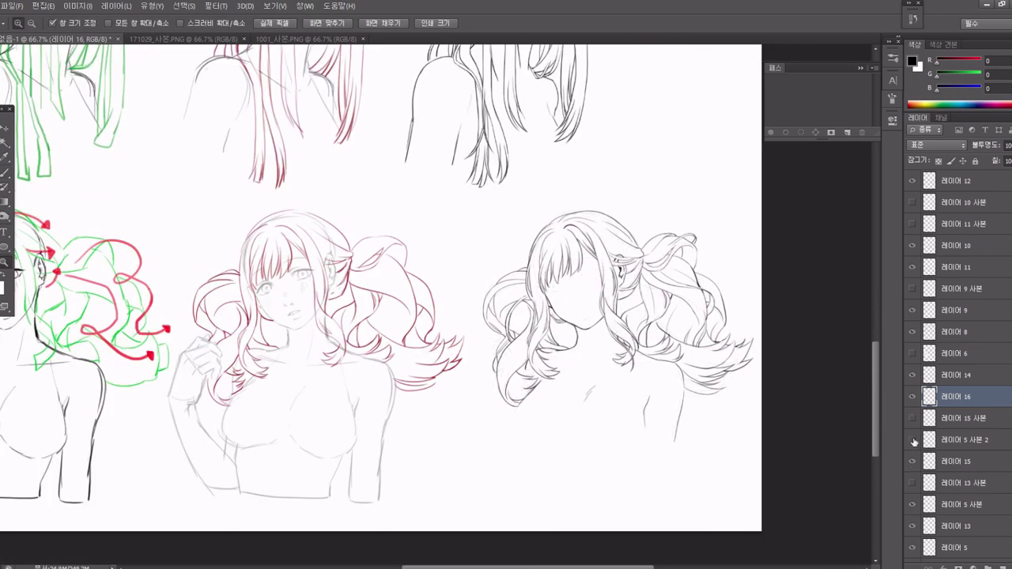
scroll(498, 265, up, 5)
scroll(698, 324, down, 4)
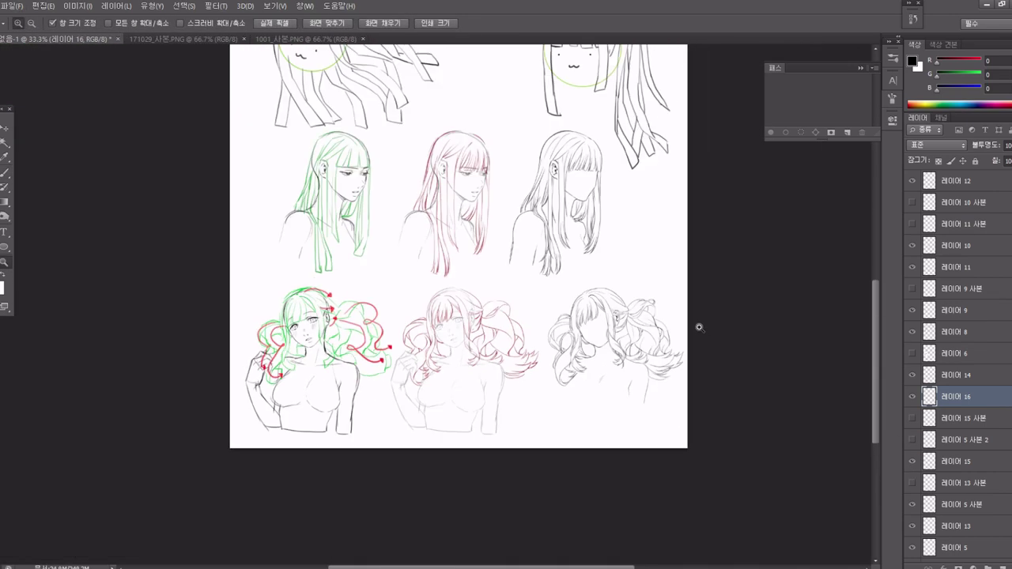
scroll(665, 320, up, 1)
scroll(625, 323, up, 2)
scroll(608, 283, up, 1)
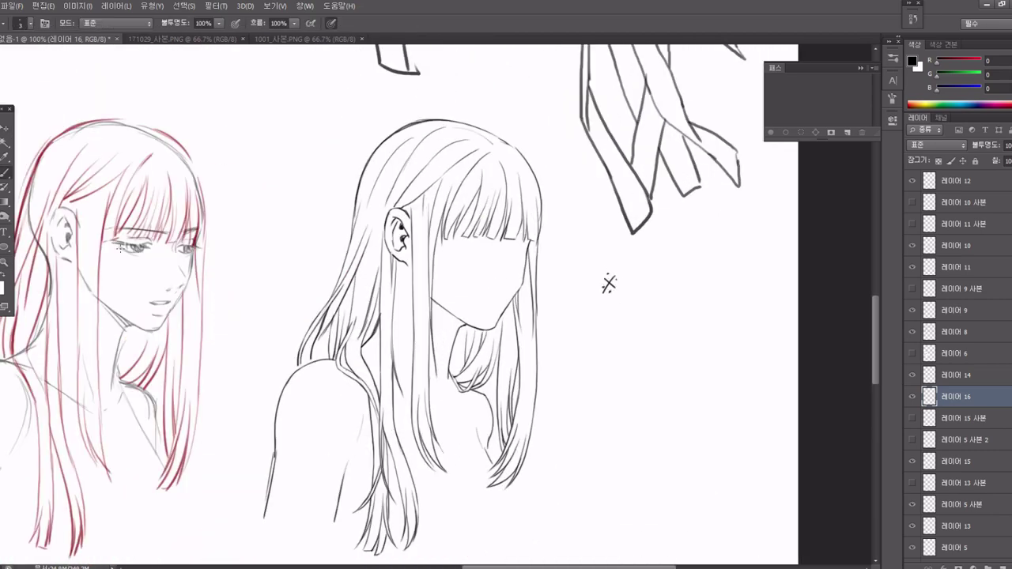
right_click(671, 295)
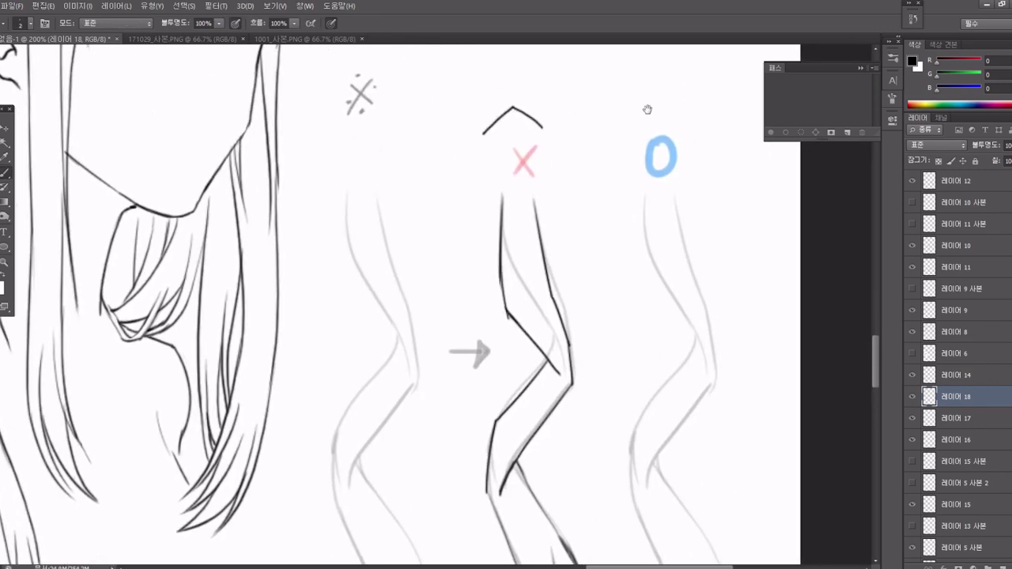
Ink the curved upper and lower edges of the right example strand, redoing a misplaced stroke.
key(ctrl+z)
drag(603, 117, 654, 273)
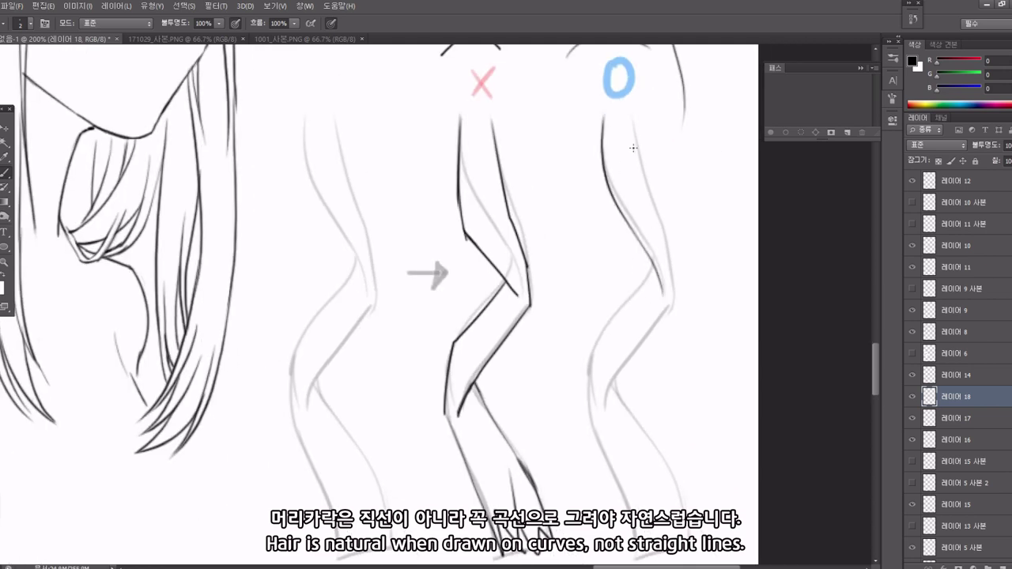
drag(636, 121, 675, 261)
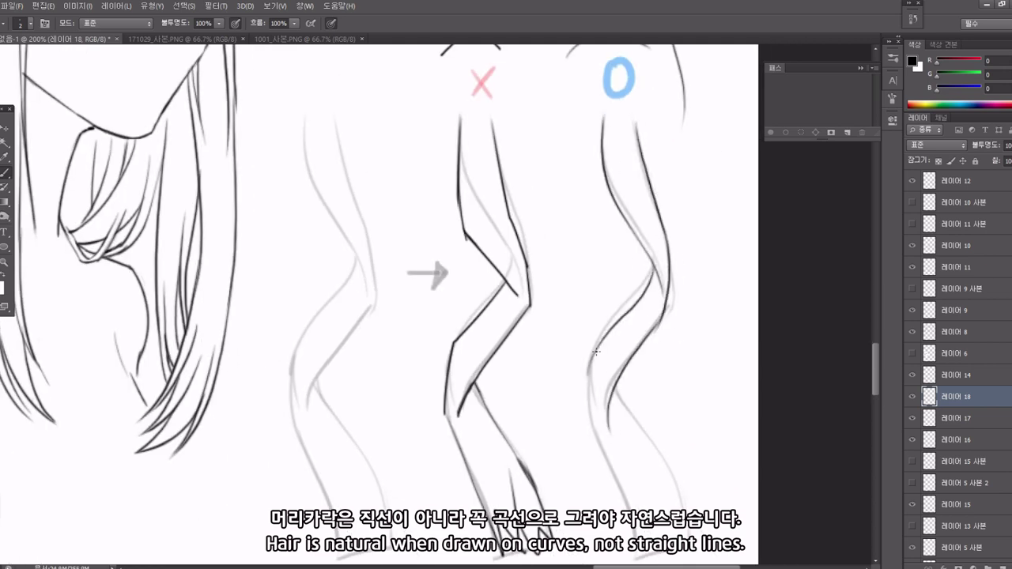
drag(596, 352, 625, 510)
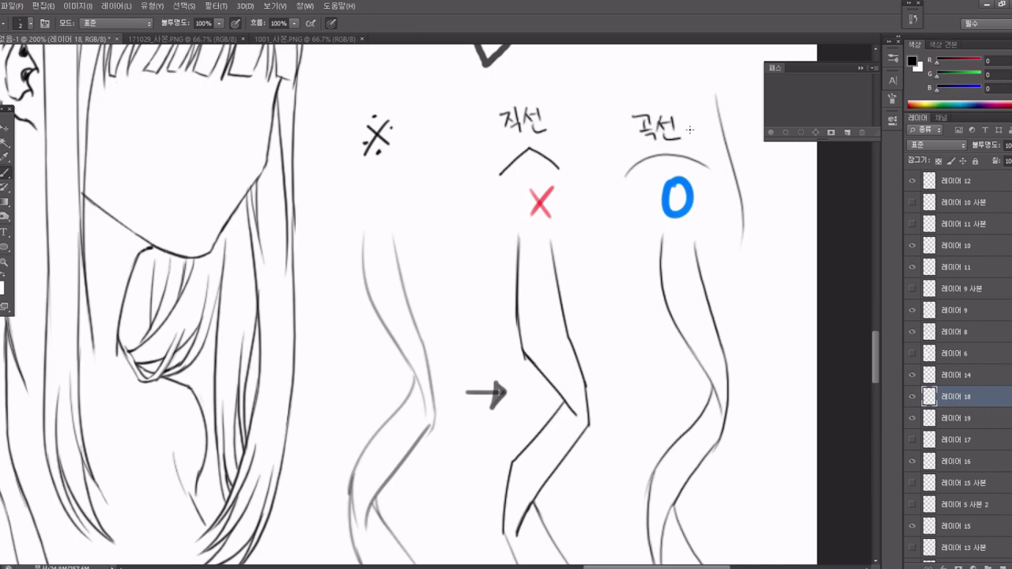
scroll(690, 129, down, 3)
scroll(704, 251, down, 2)
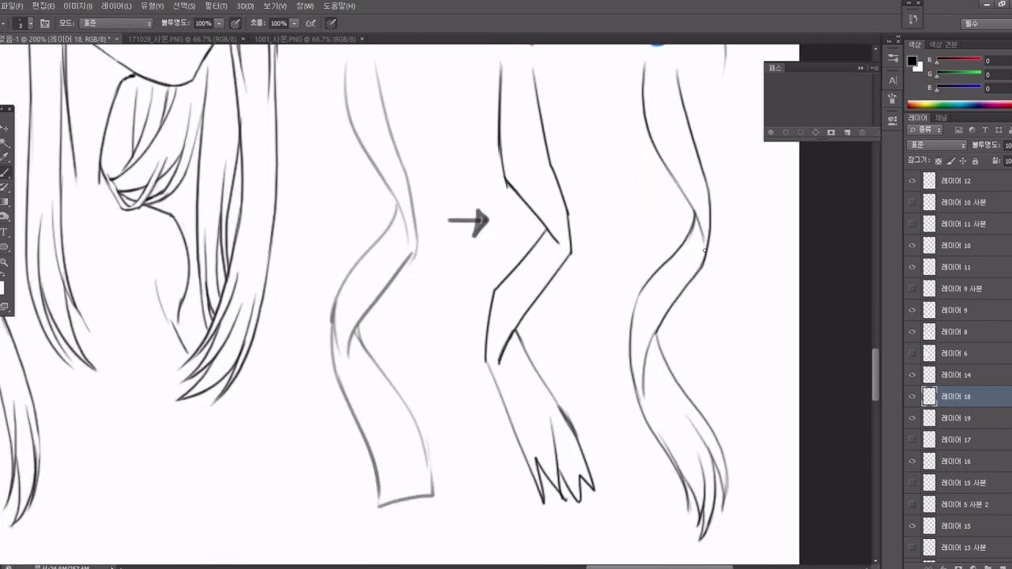
key(ctrl+minus)
key(ctrl+minus)
On 레이어 14, paint blue shadow under the jaw and along the hair's right edge.
click(955, 375)
key(ctrl+minus)
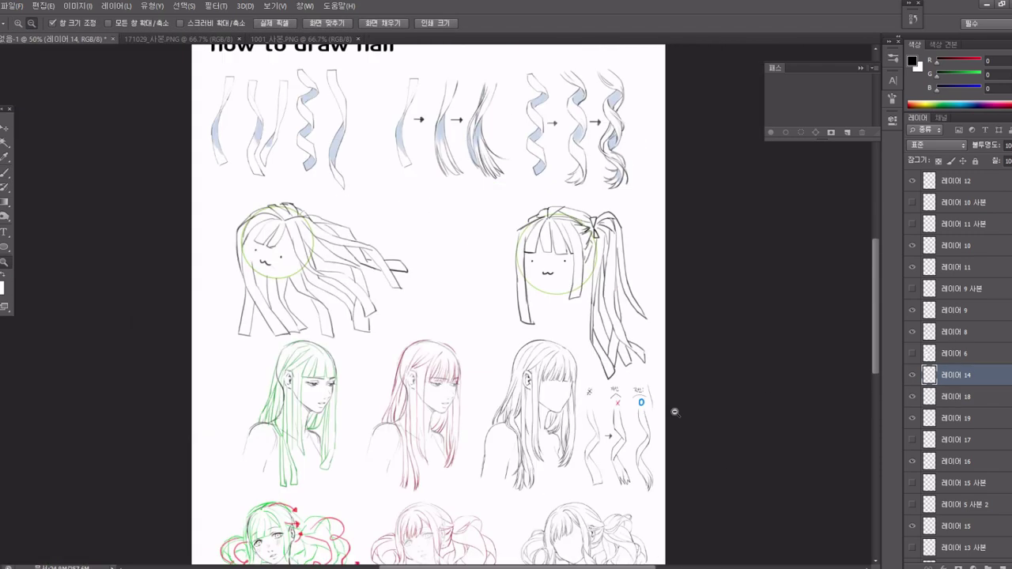
key(ctrl+minus)
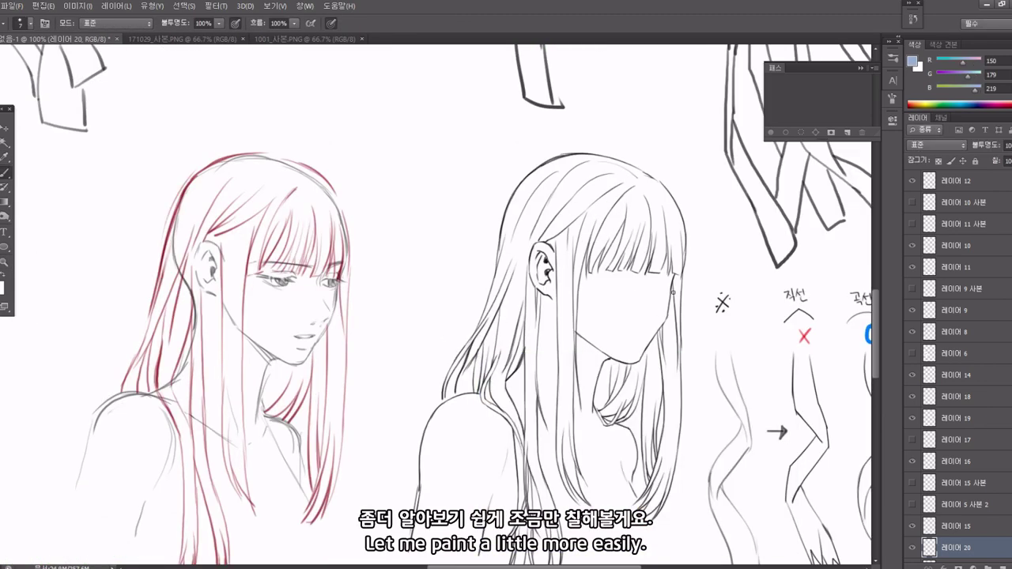
drag(608, 365, 635, 389)
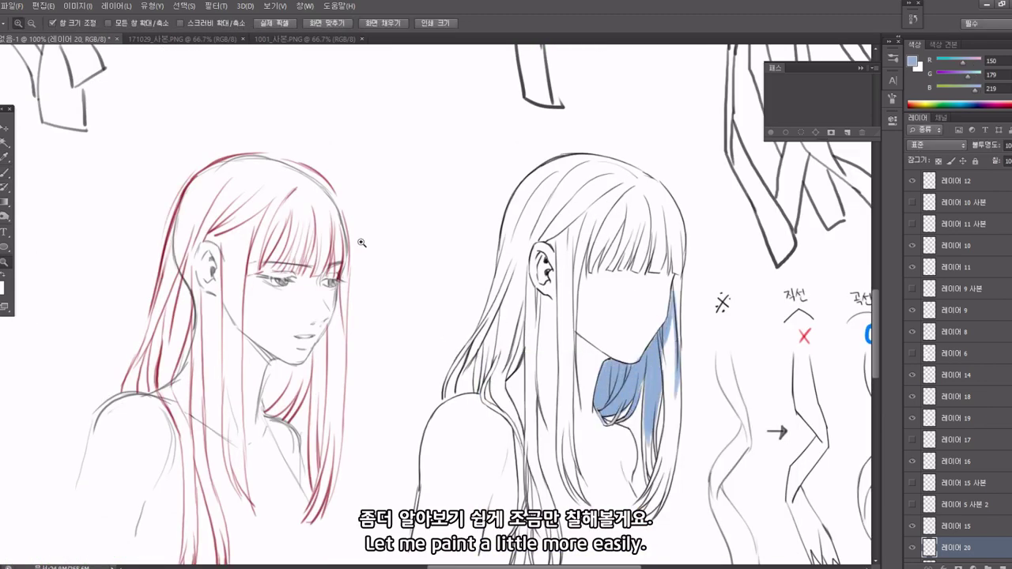
scroll(664, 459, up, 1)
mouse_move(685, 118)
mouse_down()
mouse_move(696, 379)
mouse_move(669, 214)
mouse_move(657, 474)
mouse_up()
Fill the straight strands right of the face and lower hair with blue, cleaning the edge.
drag(633, 340, 642, 506)
mouse_move(633, 427)
mouse_down()
mouse_move(682, 394)
mouse_move(681, 314)
mouse_up()
drag(632, 333, 649, 446)
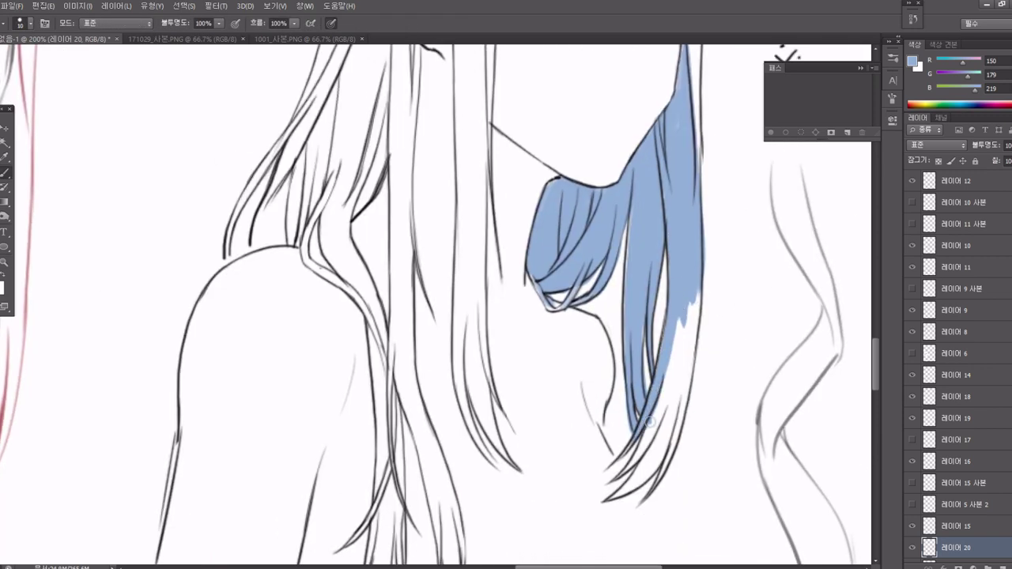
drag(680, 304, 625, 478)
drag(625, 237, 688, 395)
drag(688, 293, 673, 474)
key(e)
key(b)
drag(680, 425, 625, 490)
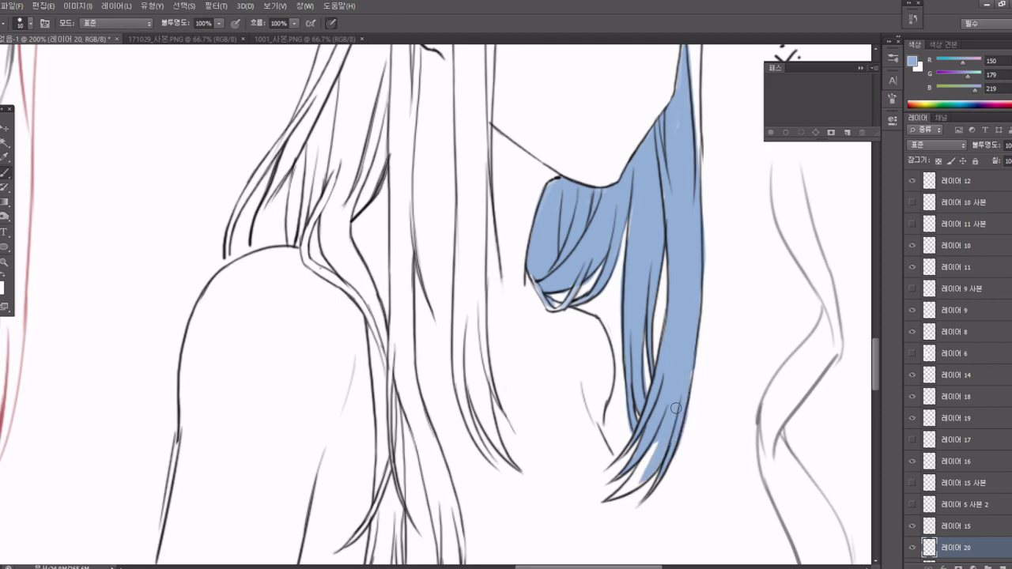
Add small blue strokes and shade the strands behind the shoulder, undoing one stray stroke.
drag(616, 300, 661, 494)
drag(501, 146, 507, 170)
drag(474, 474, 530, 364)
drag(437, 334, 458, 354)
key(ctrl+z)
drag(495, 215, 470, 320)
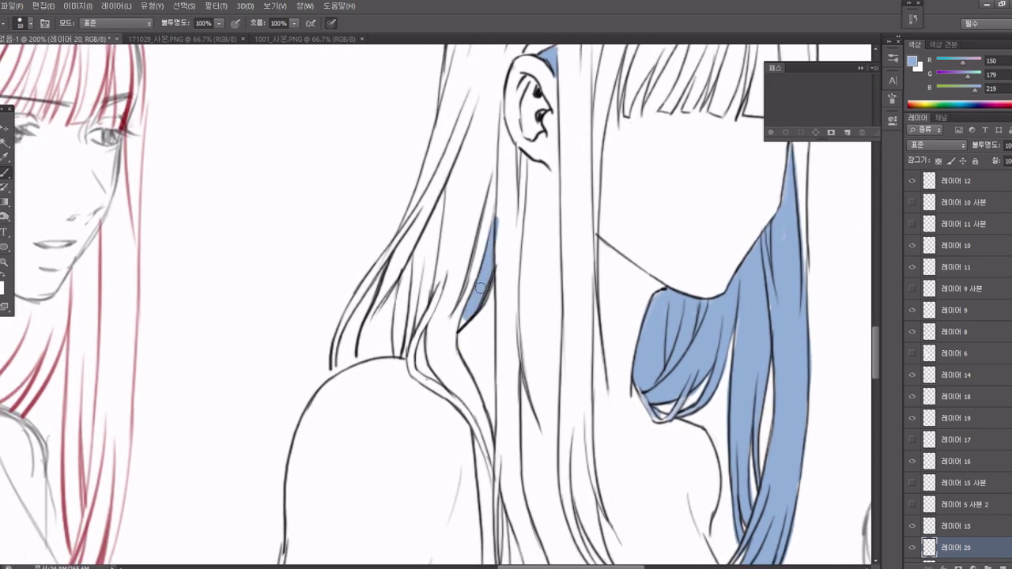
mouse_move(444, 194)
mouse_down()
mouse_move(415, 312)
mouse_move(364, 360)
mouse_up()
drag(439, 207, 411, 340)
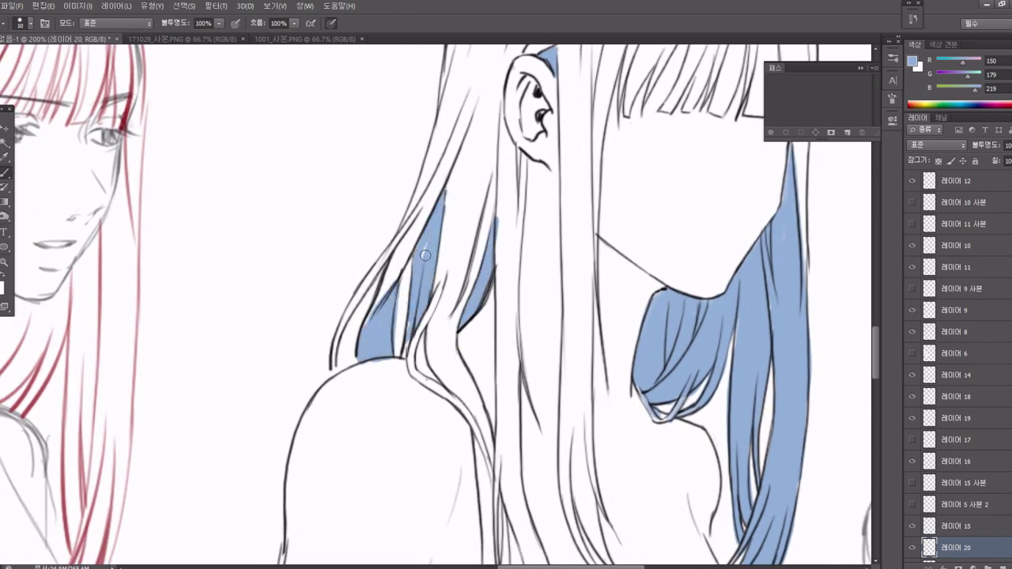
Zoom out, then zoom in on the curly-haired figure.
key(z)
key(ctrl+minus)
key(ctrl+minus)
scroll(506, 316, down, 5)
click(586, 350)
Paint blue shadows on a curl and the lower strand, undoing a stroke near the ear.
key(b)
mouse_move(568, 262)
mouse_down()
mouse_move(547, 336)
mouse_move(575, 227)
mouse_up()
key(ctrl+z)
drag(529, 321, 541, 381)
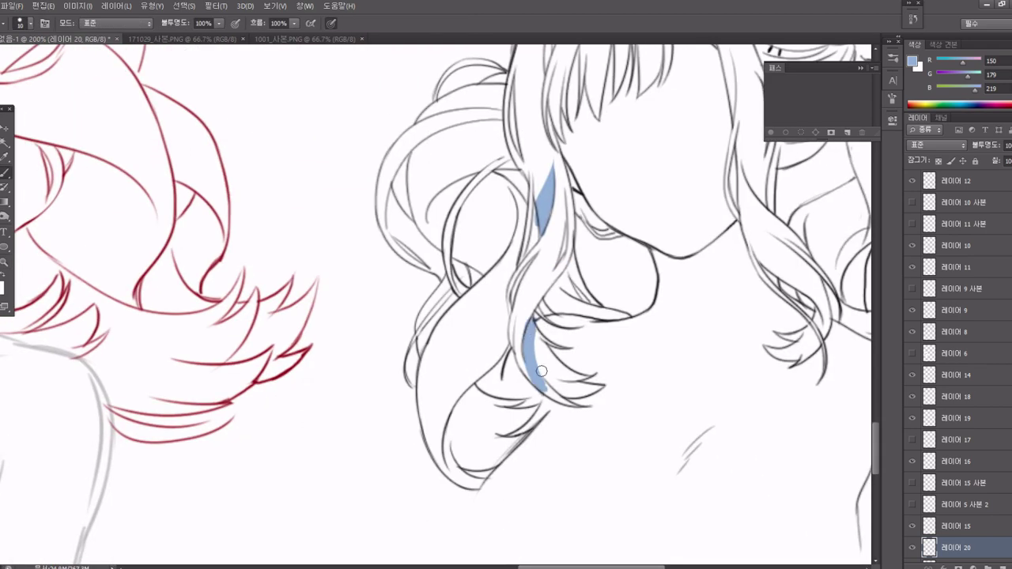
mouse_move(738, 123)
mouse_down()
mouse_move(651, 273)
mouse_move(509, 272)
mouse_move(535, 357)
mouse_up()
key(ctrl+z)
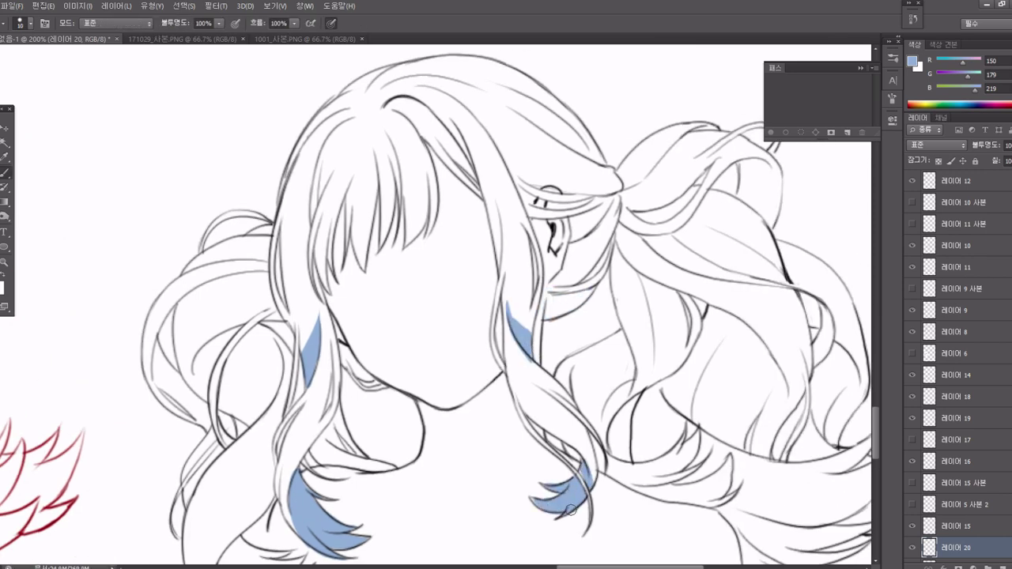
Shade the left-side curls blue, fill the outlined hair loop, and carve highlights.
mouse_move(159, 363)
mouse_down()
mouse_move(337, 316)
mouse_move(379, 378)
mouse_move(406, 320)
mouse_up()
drag(441, 431, 416, 503)
mouse_move(454, 218)
mouse_down()
mouse_move(420, 281)
mouse_move(430, 295)
mouse_up()
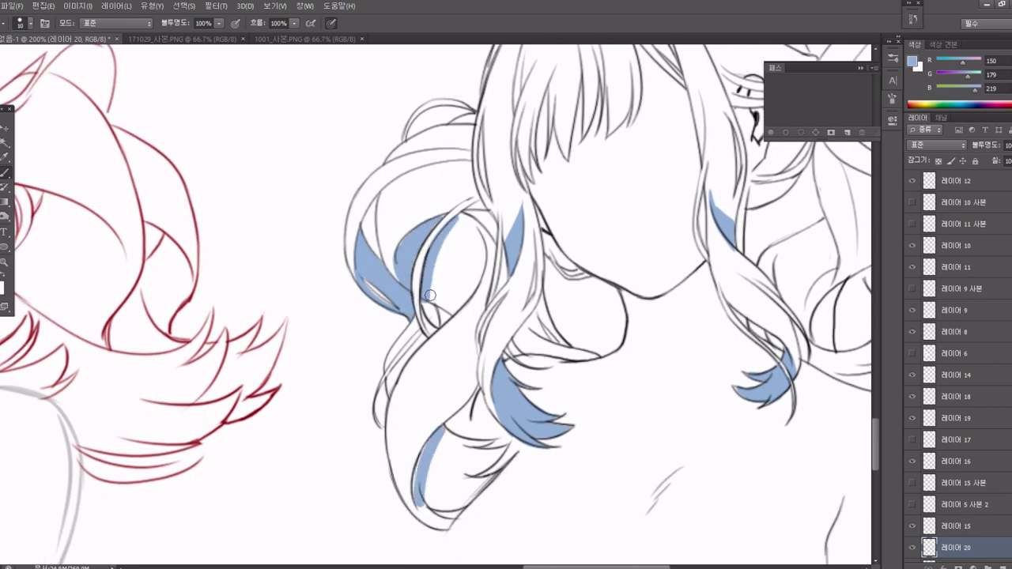
drag(480, 257, 439, 261)
mouse_move(431, 493)
mouse_down()
mouse_move(415, 415)
mouse_move(474, 388)
mouse_move(486, 356)
mouse_up()
drag(423, 399, 455, 365)
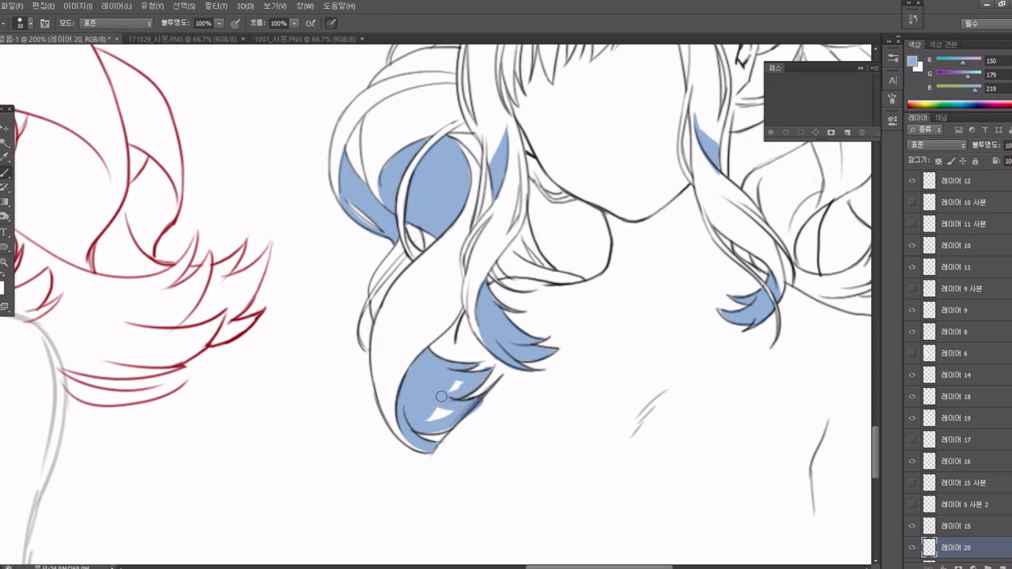
key(e)
key(b)
drag(560, 254, 544, 383)
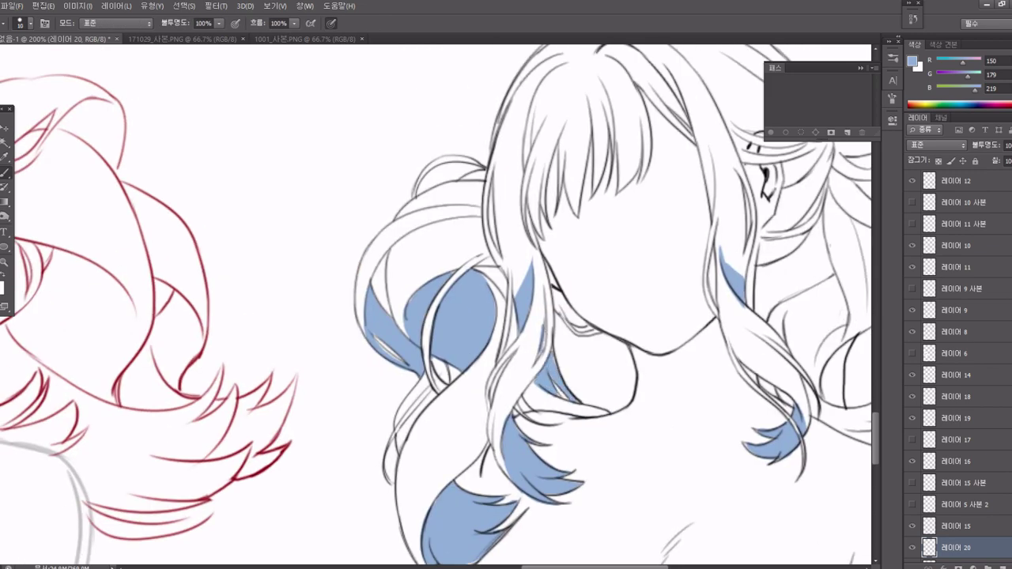
Outline and fill the right-side curl shadow, then shade the top strand down its length.
drag(500, 278, 207, 329)
mouse_move(542, 395)
mouse_down()
mouse_move(491, 356)
mouse_move(510, 467)
mouse_move(506, 348)
mouse_move(442, 274)
mouse_up()
mouse_move(545, 261)
mouse_down()
mouse_move(506, 317)
mouse_move(544, 258)
mouse_up()
mouse_move(539, 257)
mouse_down()
mouse_move(545, 235)
mouse_move(612, 324)
mouse_move(601, 379)
mouse_move(506, 317)
mouse_move(567, 287)
mouse_move(589, 340)
mouse_up()
mouse_move(585, 83)
mouse_down()
mouse_move(514, 189)
mouse_move(510, 225)
mouse_up()
drag(478, 154, 462, 158)
mouse_move(526, 195)
mouse_down()
mouse_move(529, 219)
mouse_move(484, 140)
mouse_up()
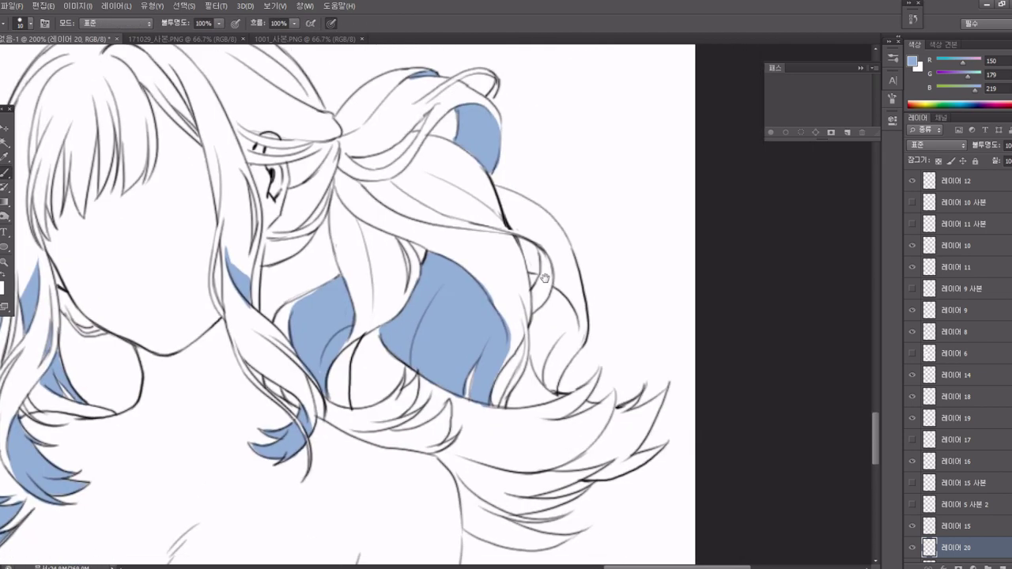
mouse_move(546, 249)
mouse_down()
mouse_move(537, 312)
mouse_move(556, 312)
mouse_move(554, 387)
mouse_up()
Brush light blue shading onto the diagram's wavy strands, then zoom out to the whole page.
key(ctrl+minus)
key(ctrl+minus)
key(ctrl+minus)
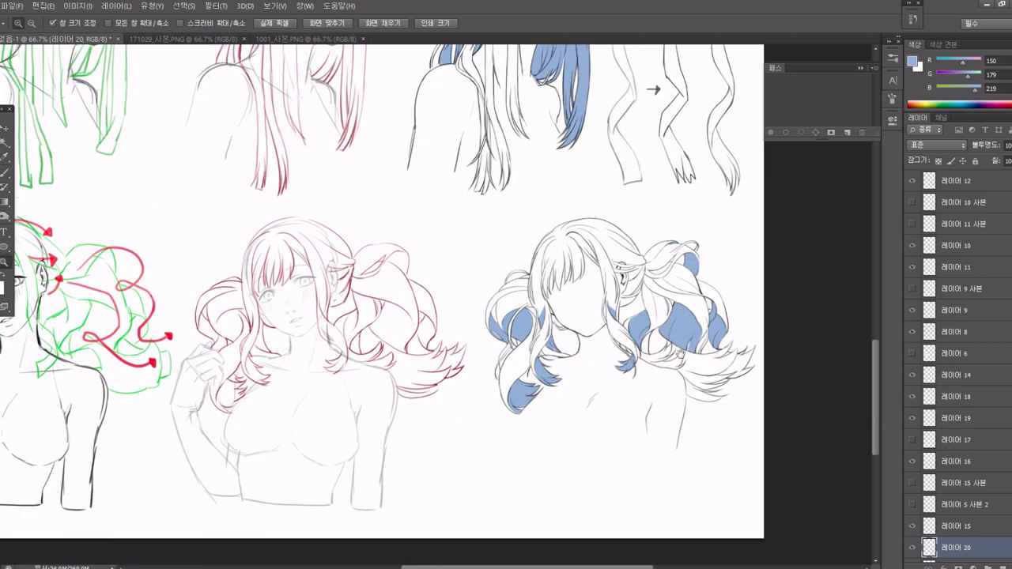
key(ctrl+plus)
scroll(478, 357, up, 3)
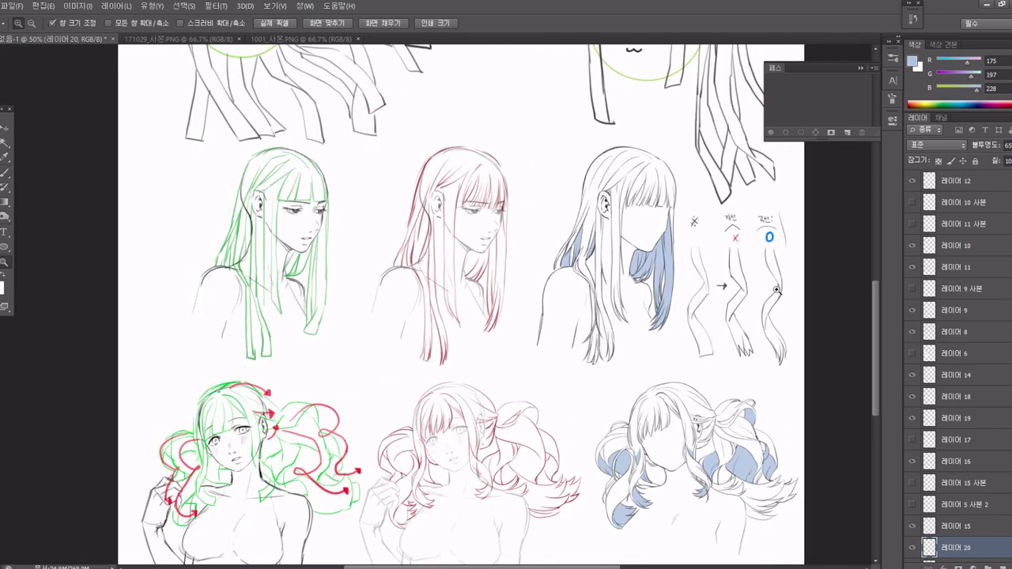
key(ctrl+plus)
drag(646, 271, 519, 274)
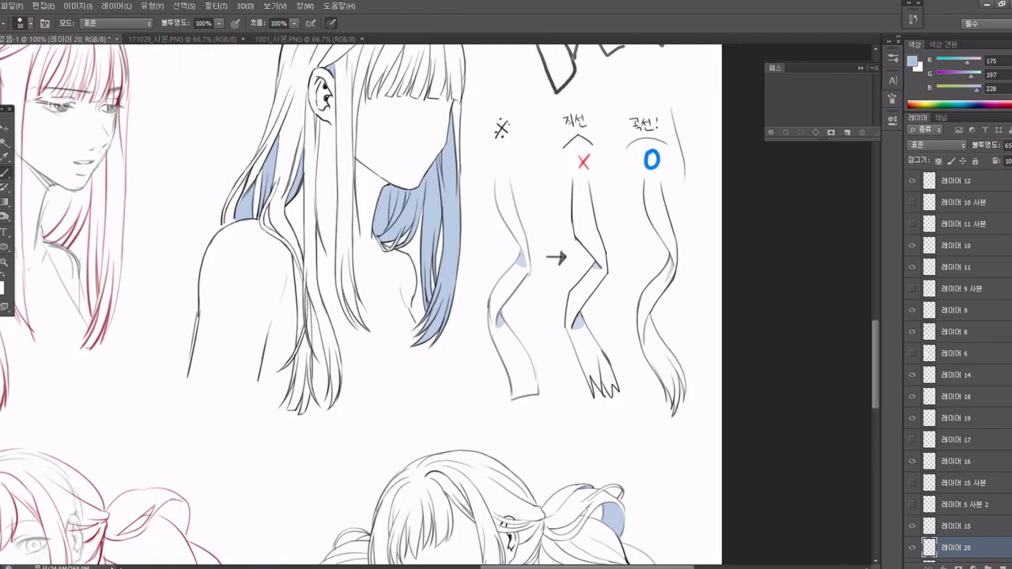
drag(671, 258, 664, 281)
drag(648, 320, 661, 343)
key(ctrl+minus)
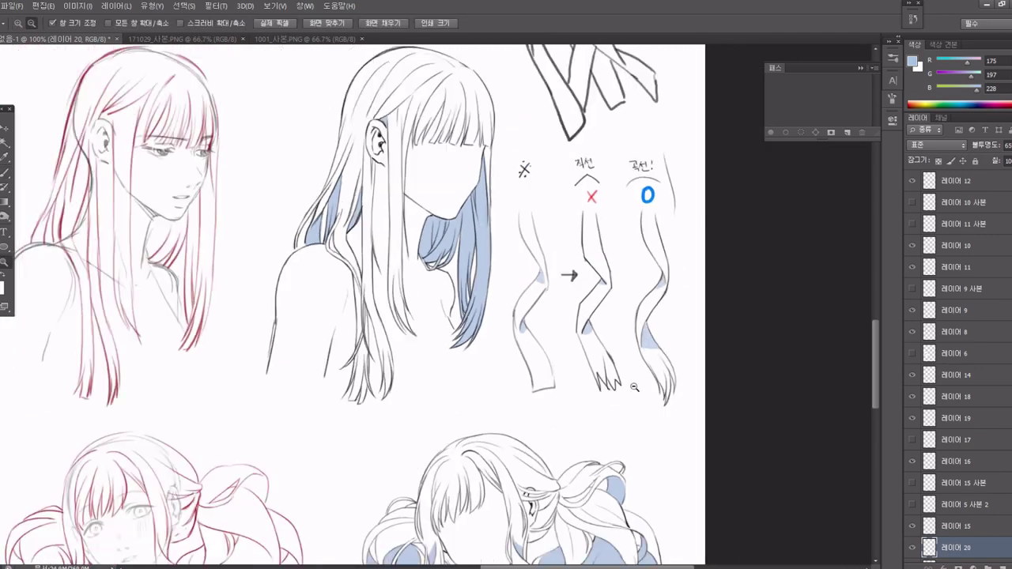
key(ctrl+minus)
key(ctrl+minus)
key(ctrl+minus)
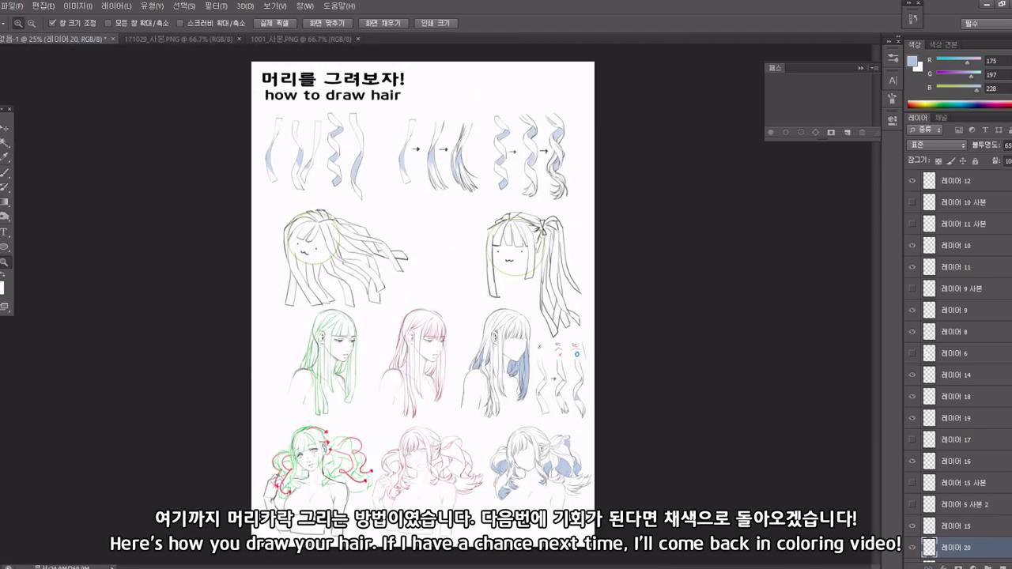